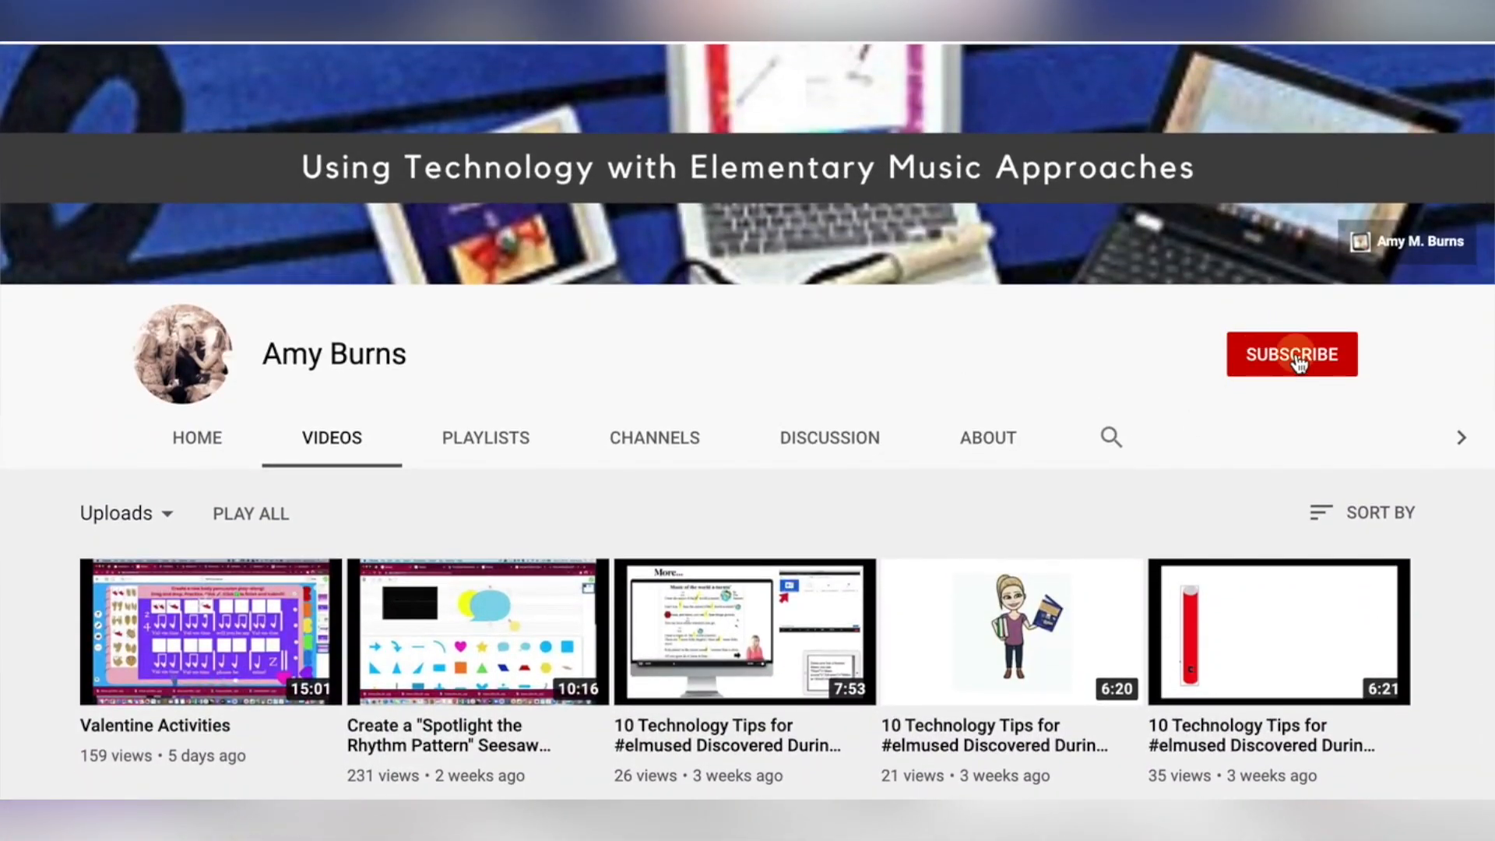
# Step: Subscribe to the YouTube channel whose uploads are shown
pyautogui.click(1295, 360)
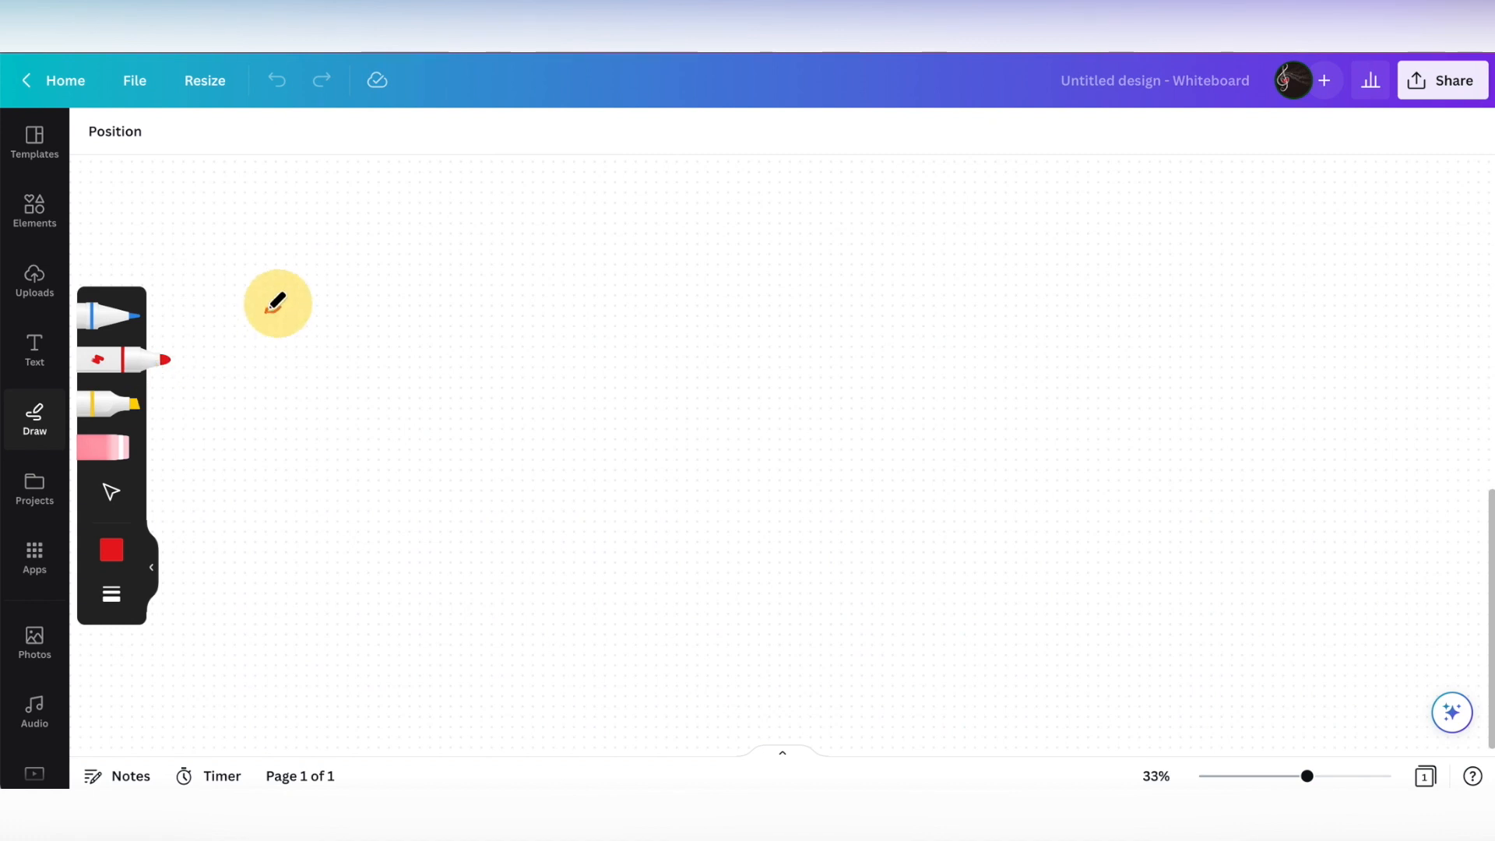
# Step: Draw a small red eighth note on the blank whiteboard with the marker and erase it
pyautogui.moveTo(278, 306)
pyautogui.mouseDown()
pyautogui.moveTo(265, 260)
pyautogui.moveTo(296, 294)
pyautogui.mouseUp()
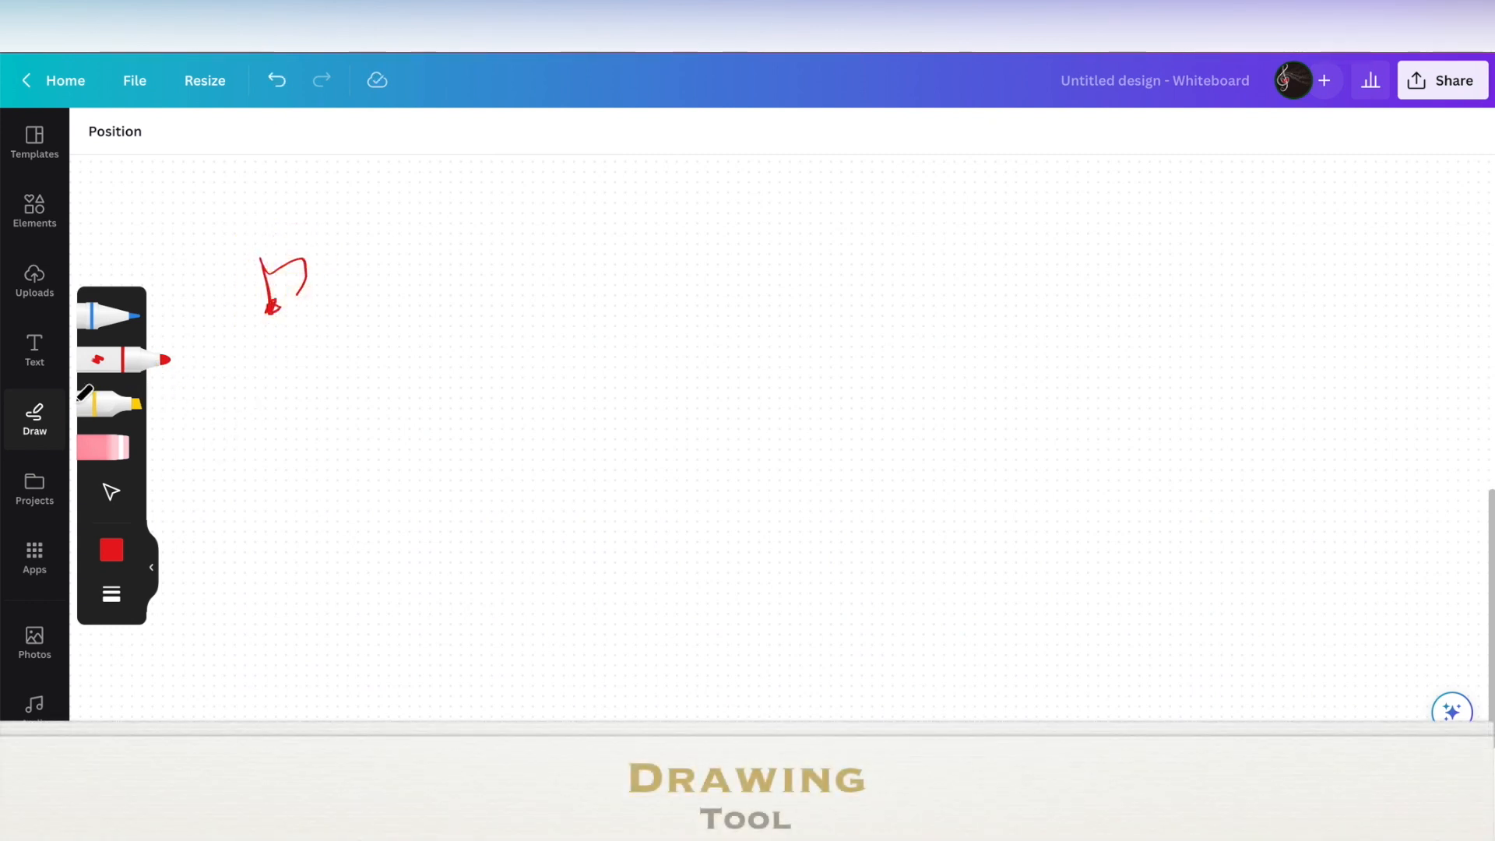
pyautogui.click(107, 451)
pyautogui.moveTo(260, 260)
pyautogui.mouseDown()
pyautogui.moveTo(267, 309)
pyautogui.moveTo(291, 311)
pyautogui.mouseUp()
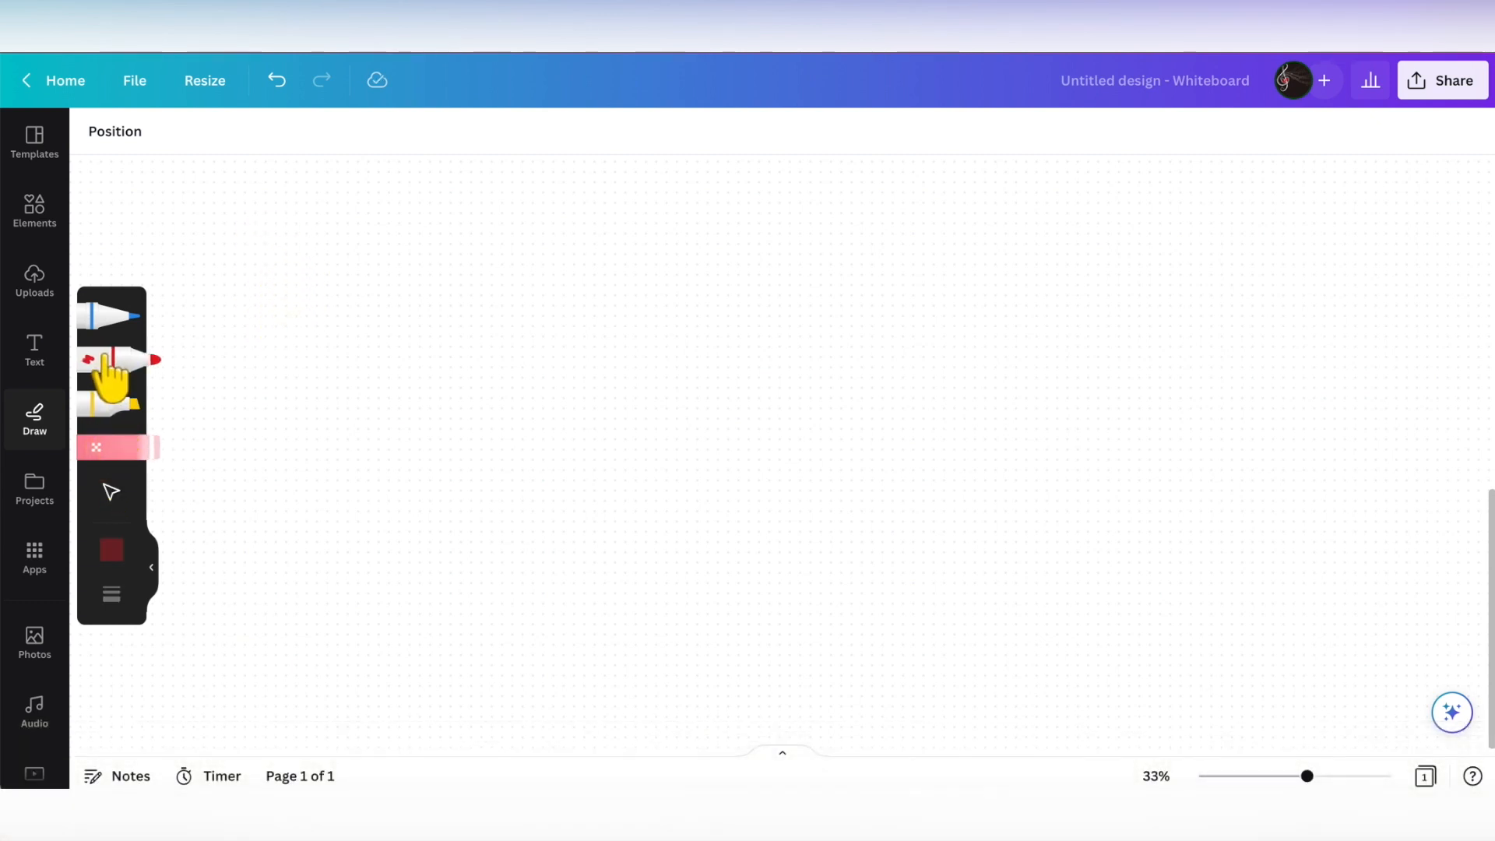
# Step: Set the marker to the thickest weight and the dark olive document colour, and draw strokes across the whiteboard
pyautogui.click(105, 359)
pyautogui.click(112, 593)
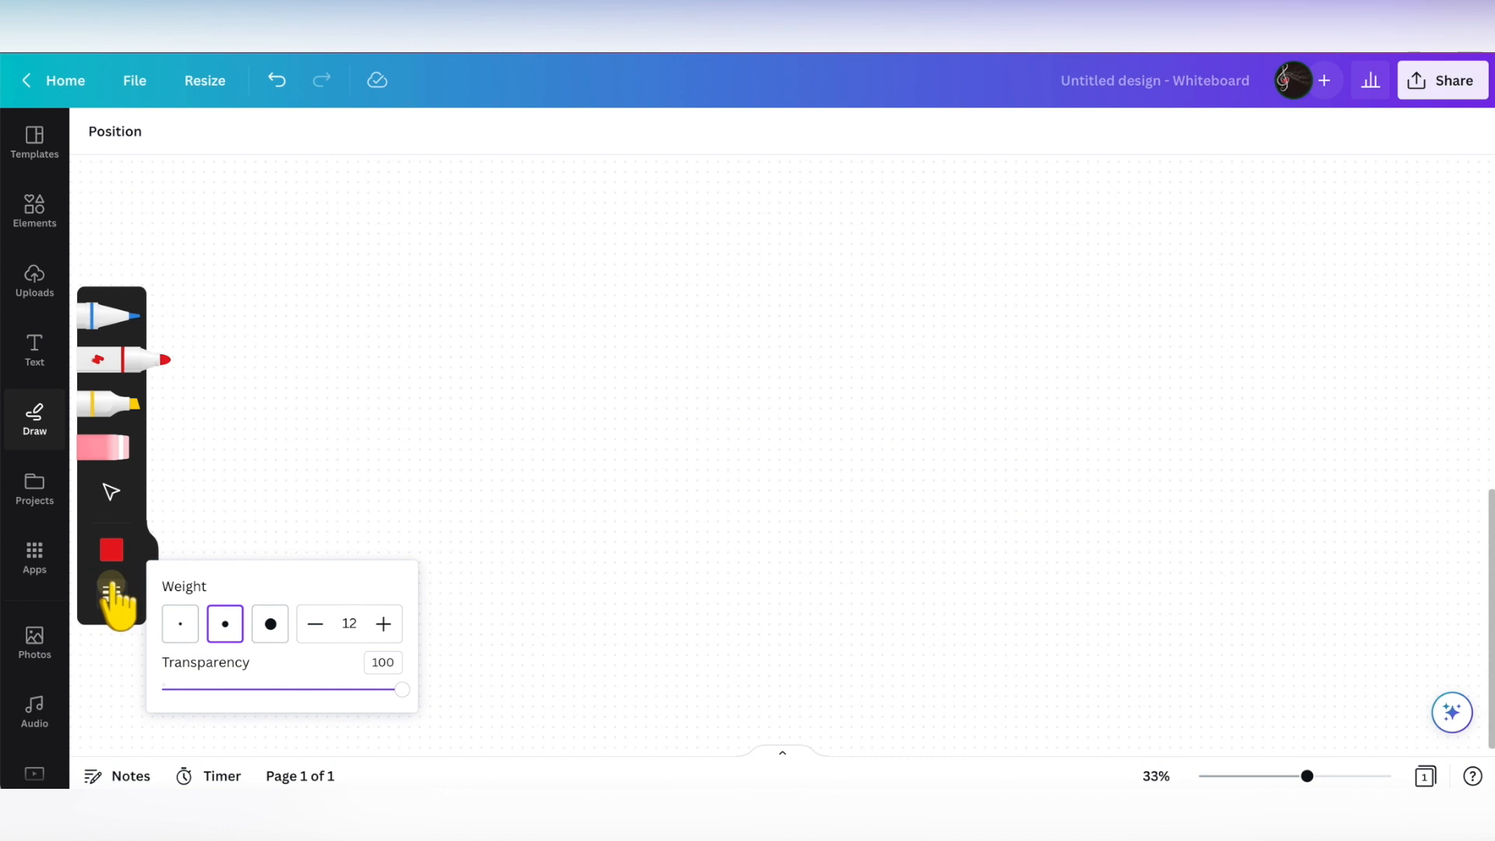
pyautogui.click(270, 624)
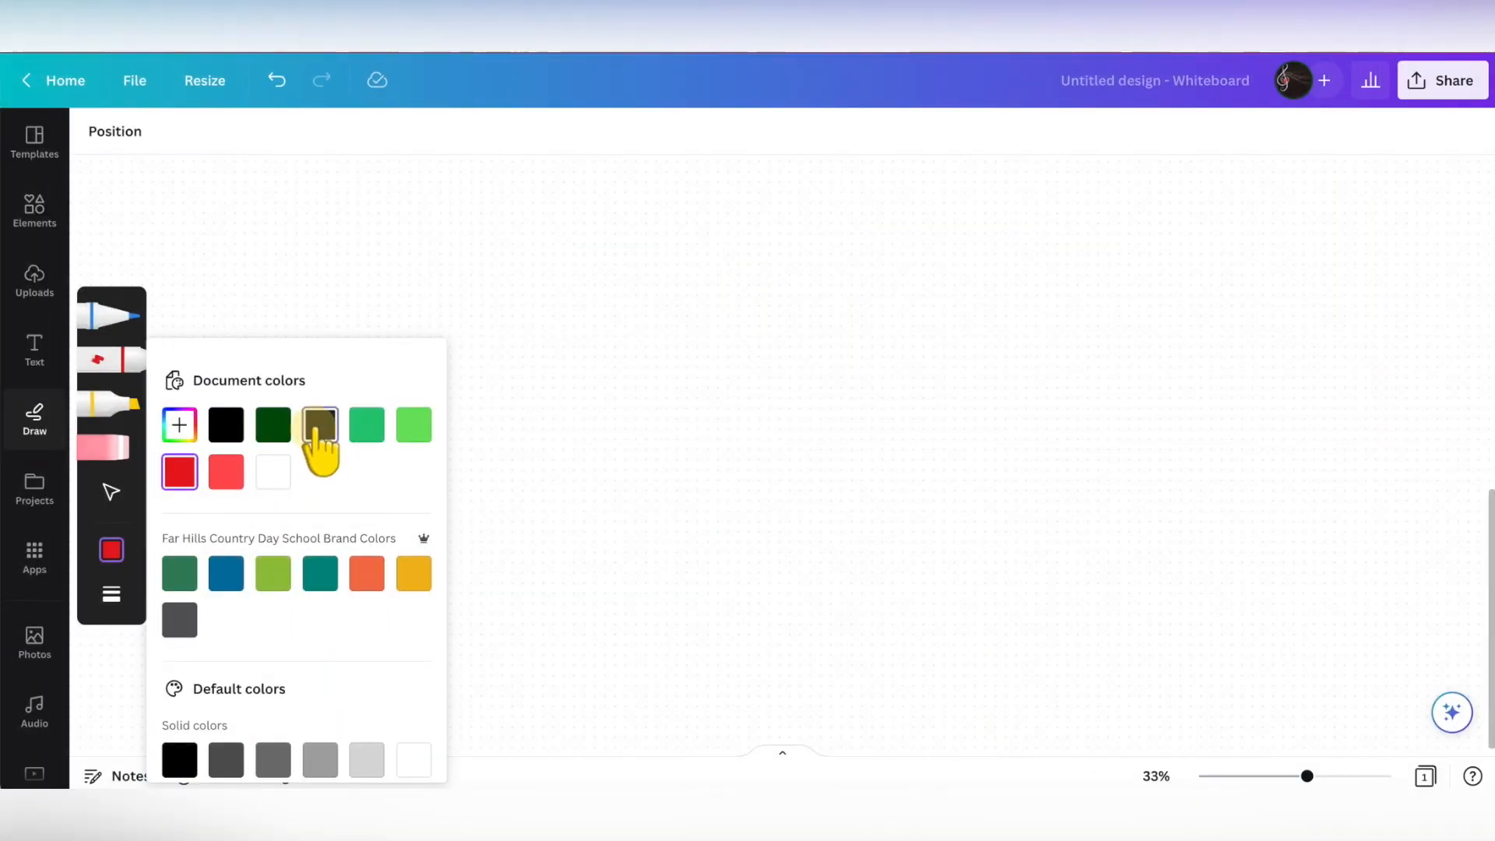
pyautogui.click(320, 424)
pyautogui.moveTo(543, 353)
pyautogui.mouseDown()
pyautogui.moveTo(593, 275)
pyautogui.moveTo(614, 328)
pyautogui.moveTo(767, 290)
pyautogui.moveTo(764, 349)
pyautogui.moveTo(848, 340)
pyautogui.moveTo(900, 284)
pyautogui.moveTo(903, 360)
pyautogui.mouseUp()
pyautogui.click(844, 353)
pyautogui.moveTo(998, 295); pyautogui.dragTo(1014, 349)
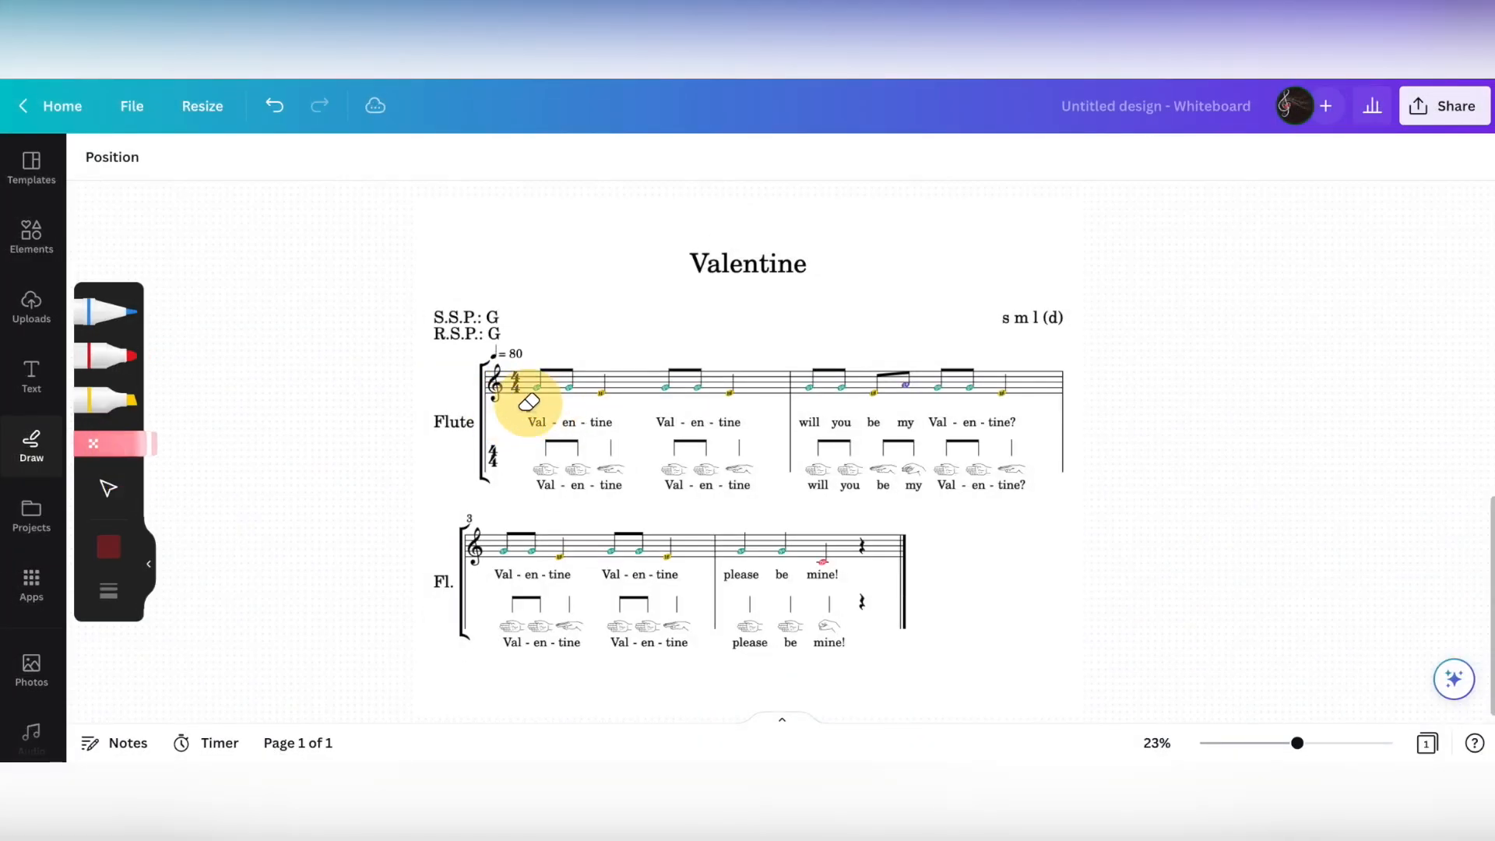
# Step: Underline the first row of lyrics in the Valentine score with the yellow highlighter and mark the rests ending the second row
pyautogui.click(112, 401)
pyautogui.moveTo(530, 422); pyautogui.dragTo(1019, 436)
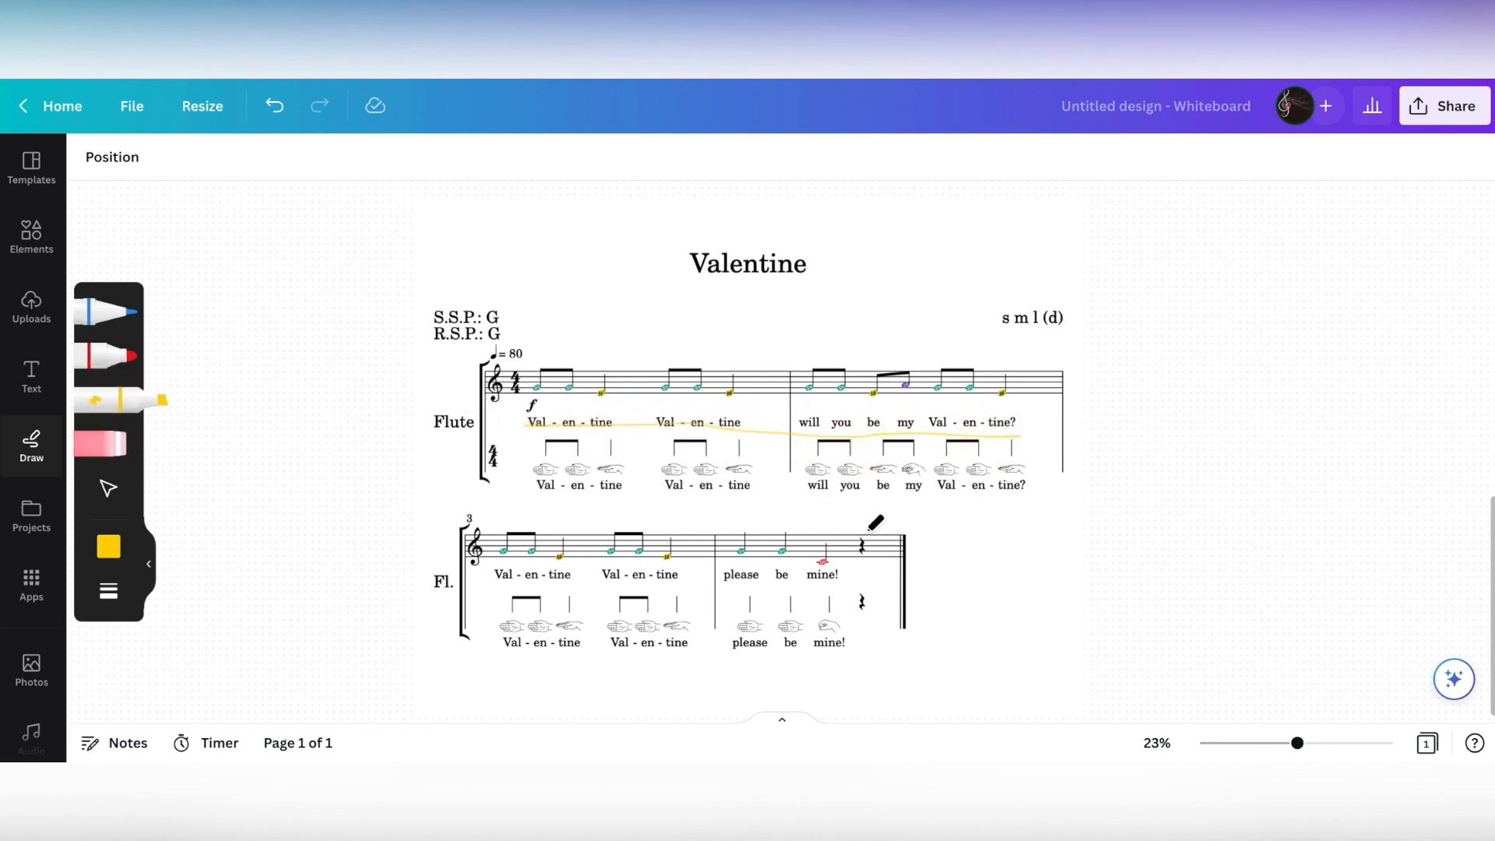
pyautogui.moveTo(875, 522); pyautogui.dragTo(862, 615)
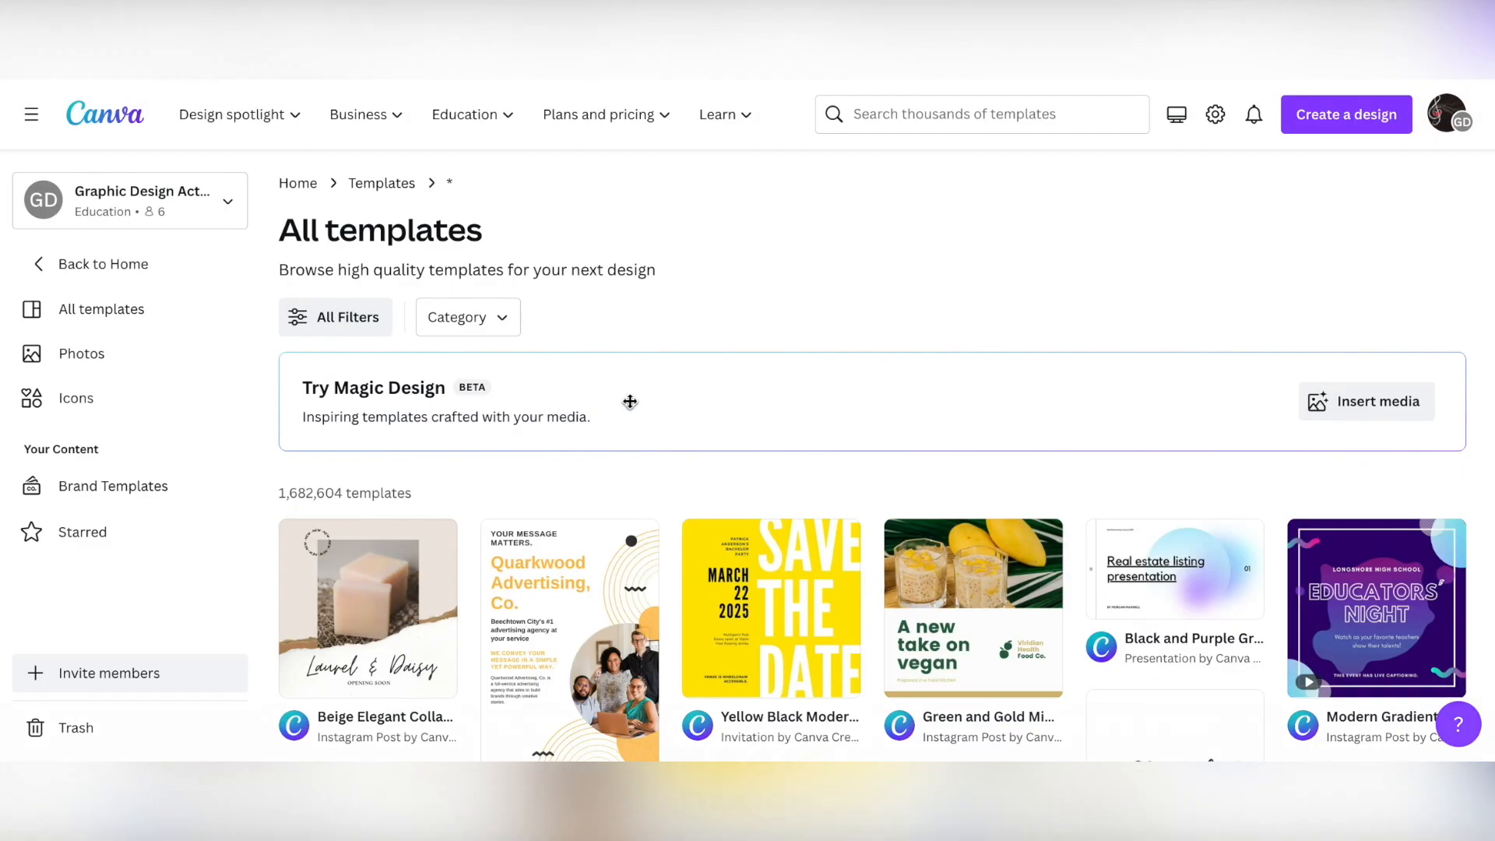
# Step: Generate Magic Design templates from the first photo in the uploads
pyautogui.click(1335, 400)
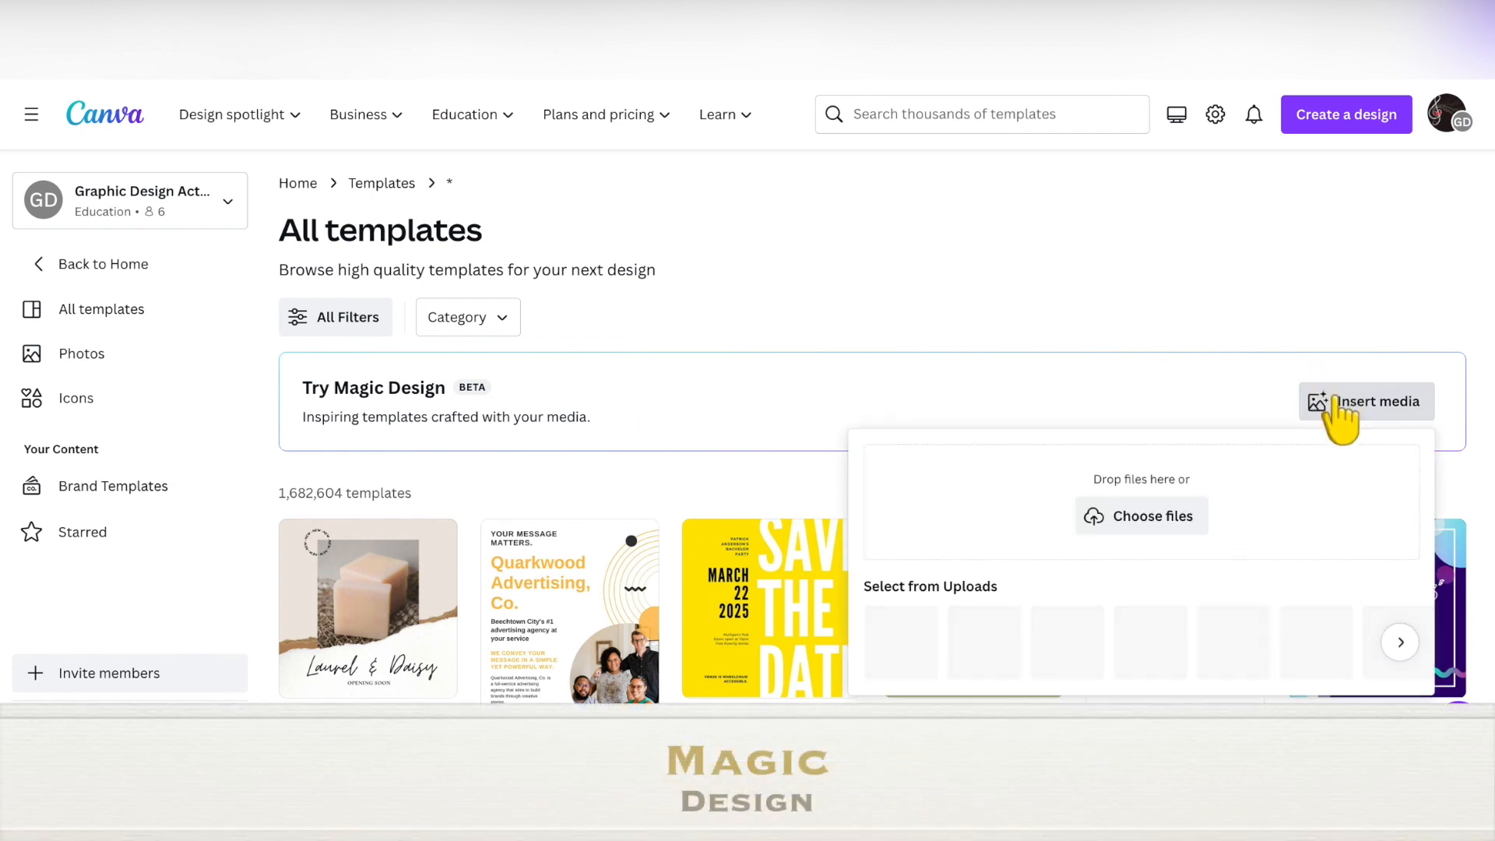
pyautogui.click(897, 640)
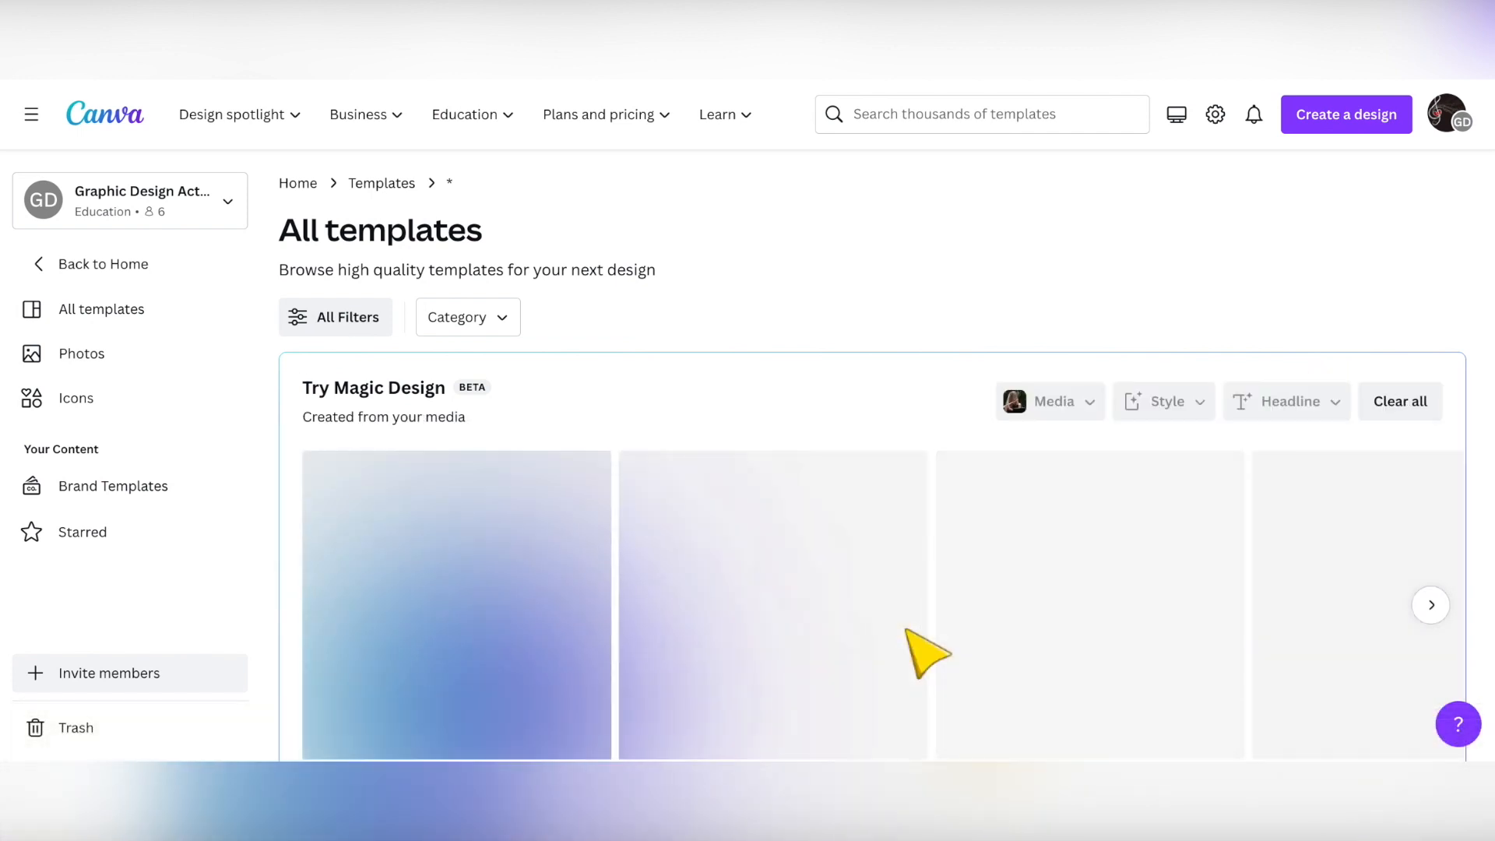
pyautogui.scroll(-2, 934, 537)
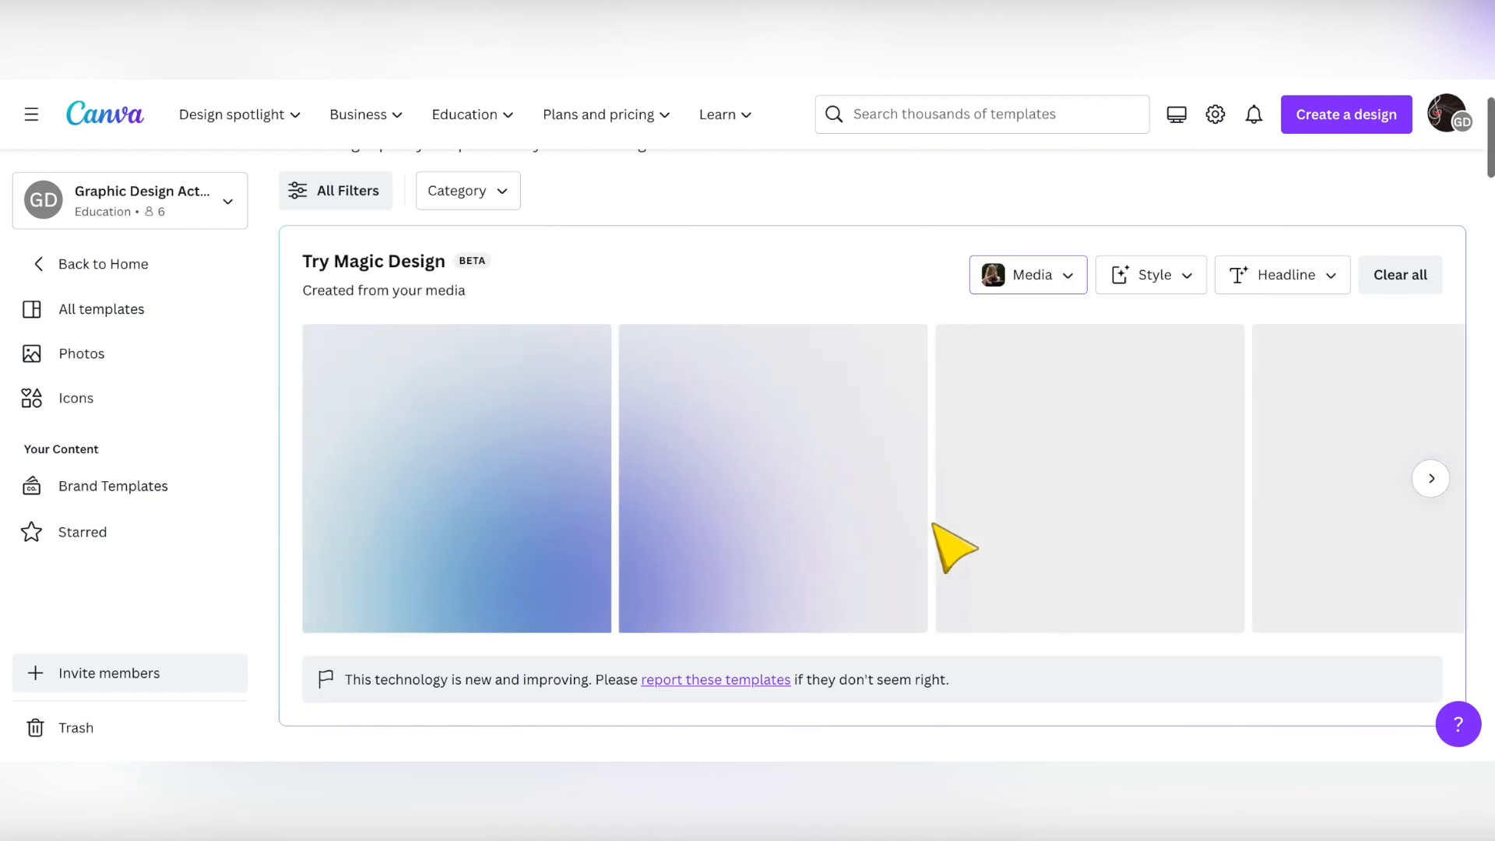
# Step: Browse the Magic Design results made from the flute photo, including tickets, Instagram posts and stories
pyautogui.scroll(-3, 1061, 544)
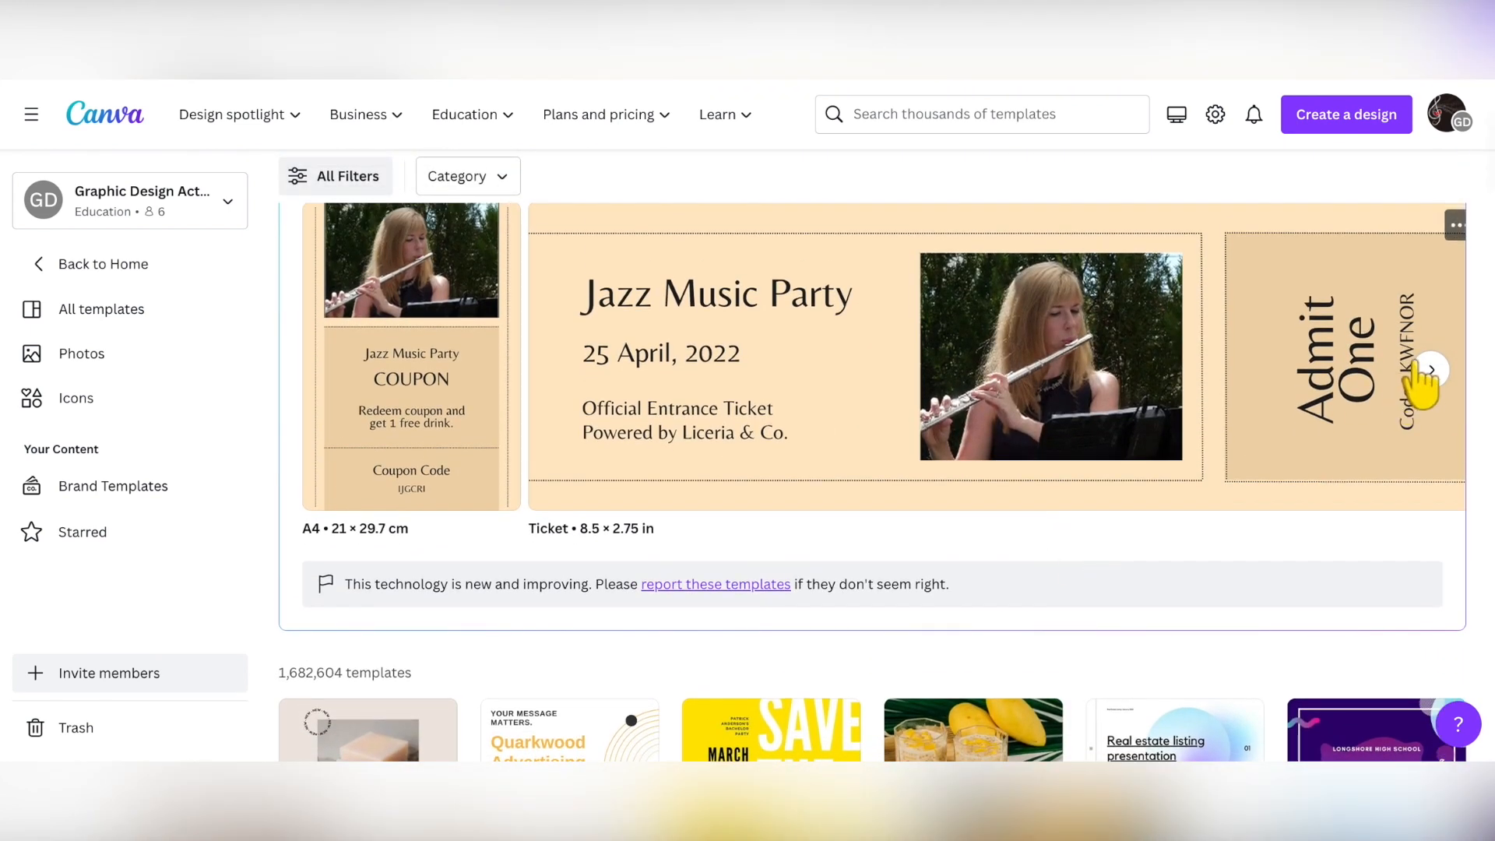
pyautogui.click(1431, 370)
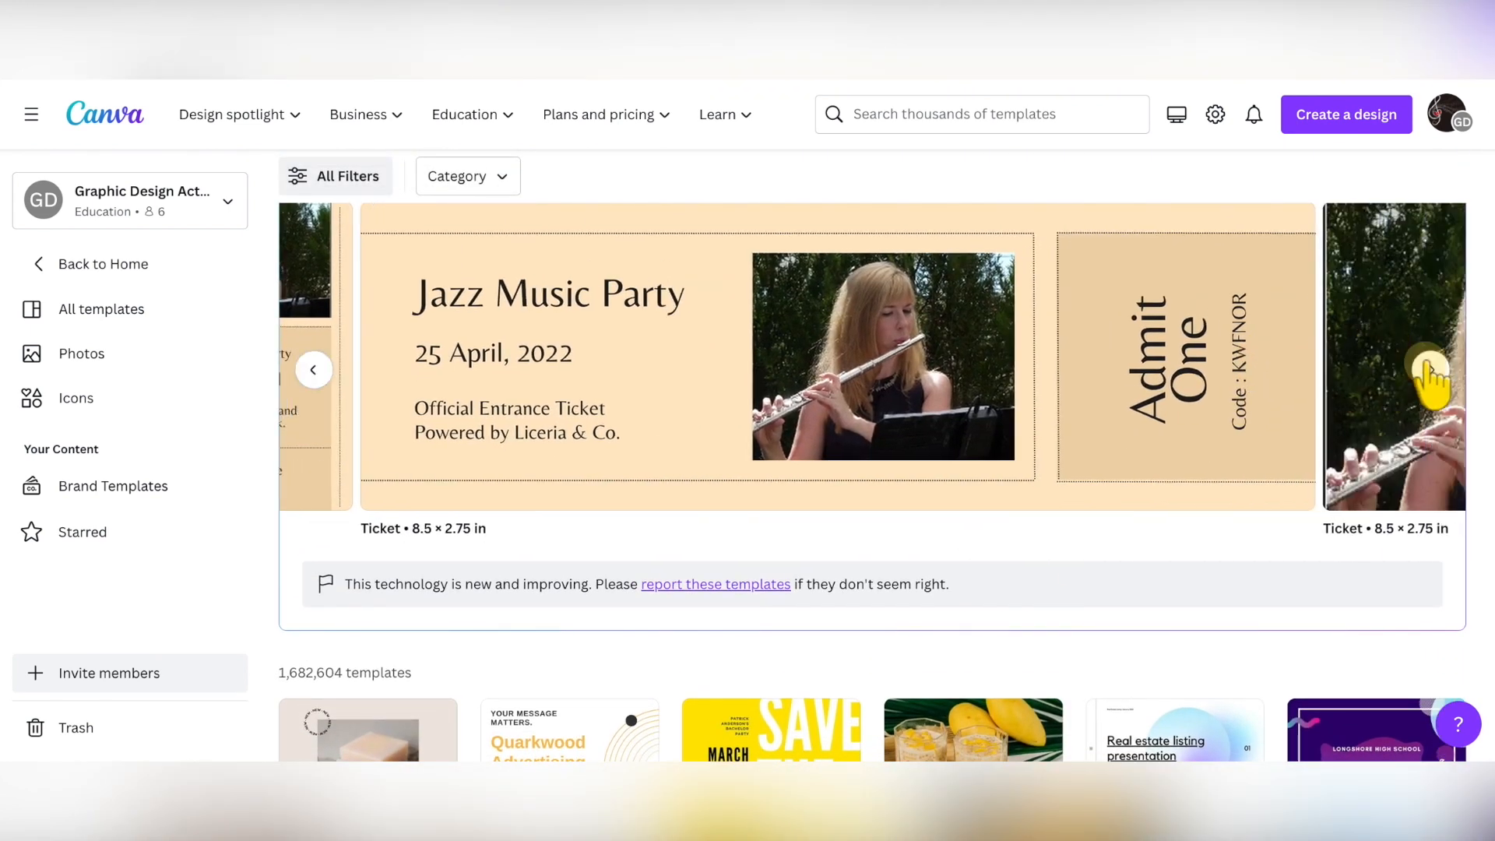
pyautogui.click(1431, 371)
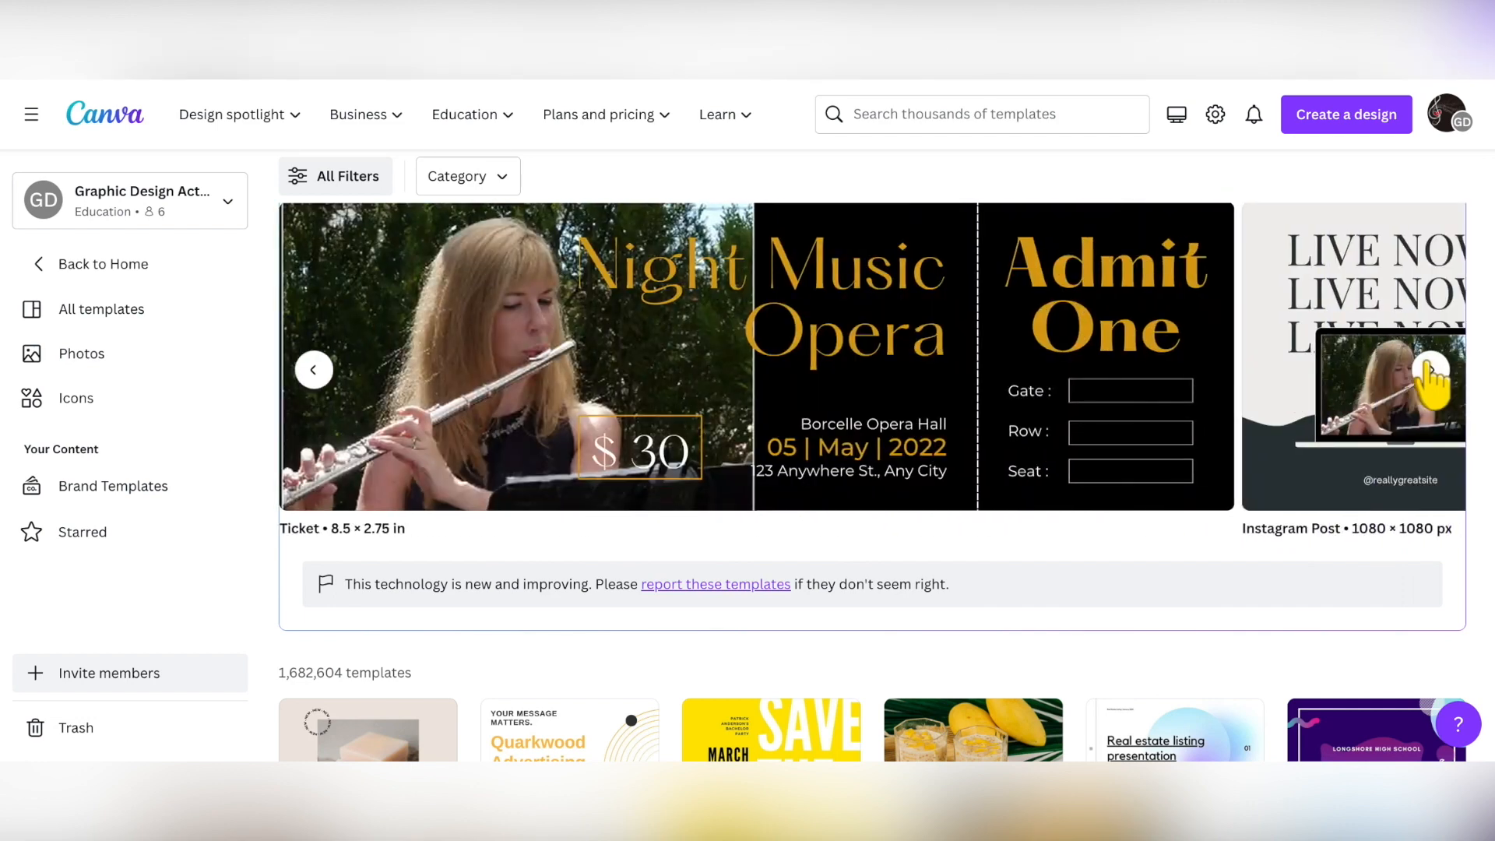
pyautogui.click(1431, 370)
pyautogui.click(1431, 371)
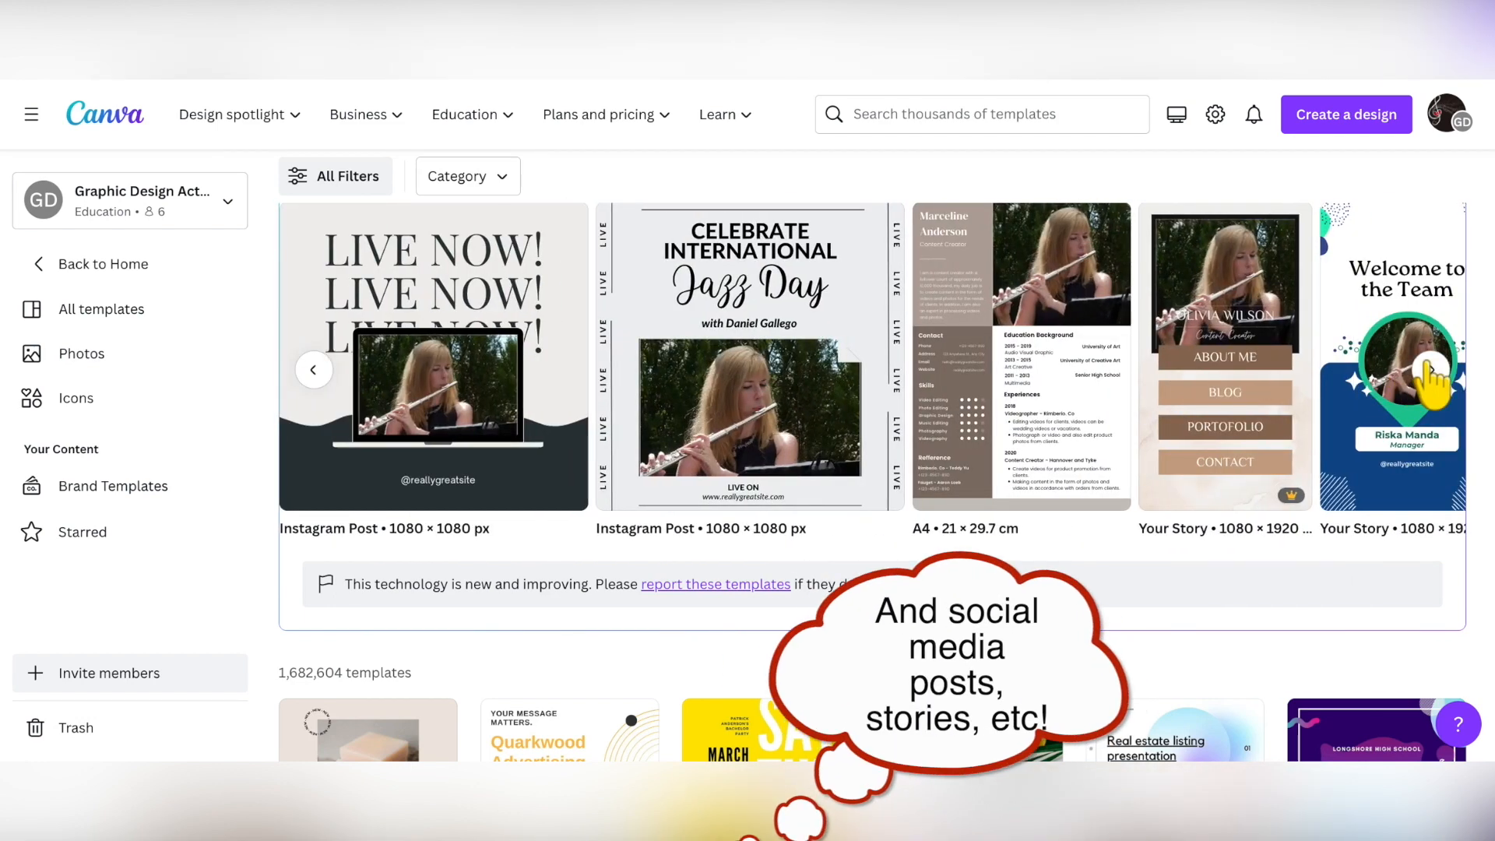
pyautogui.click(1430, 370)
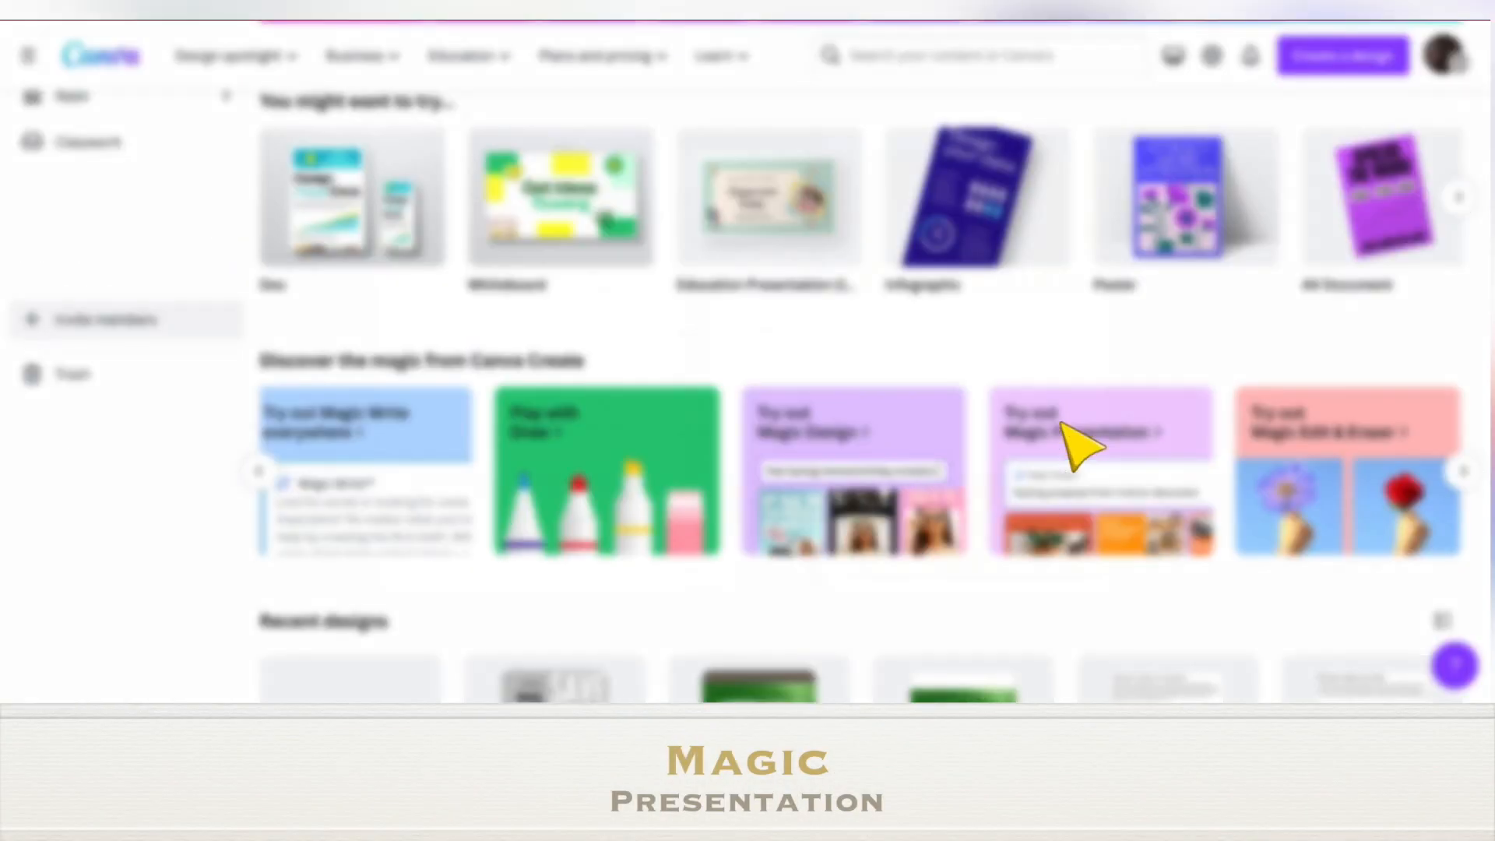
# Step: Generate a presentation with Magic Design from the prompt "preschool music concert songs families"
pyautogui.click(1078, 446)
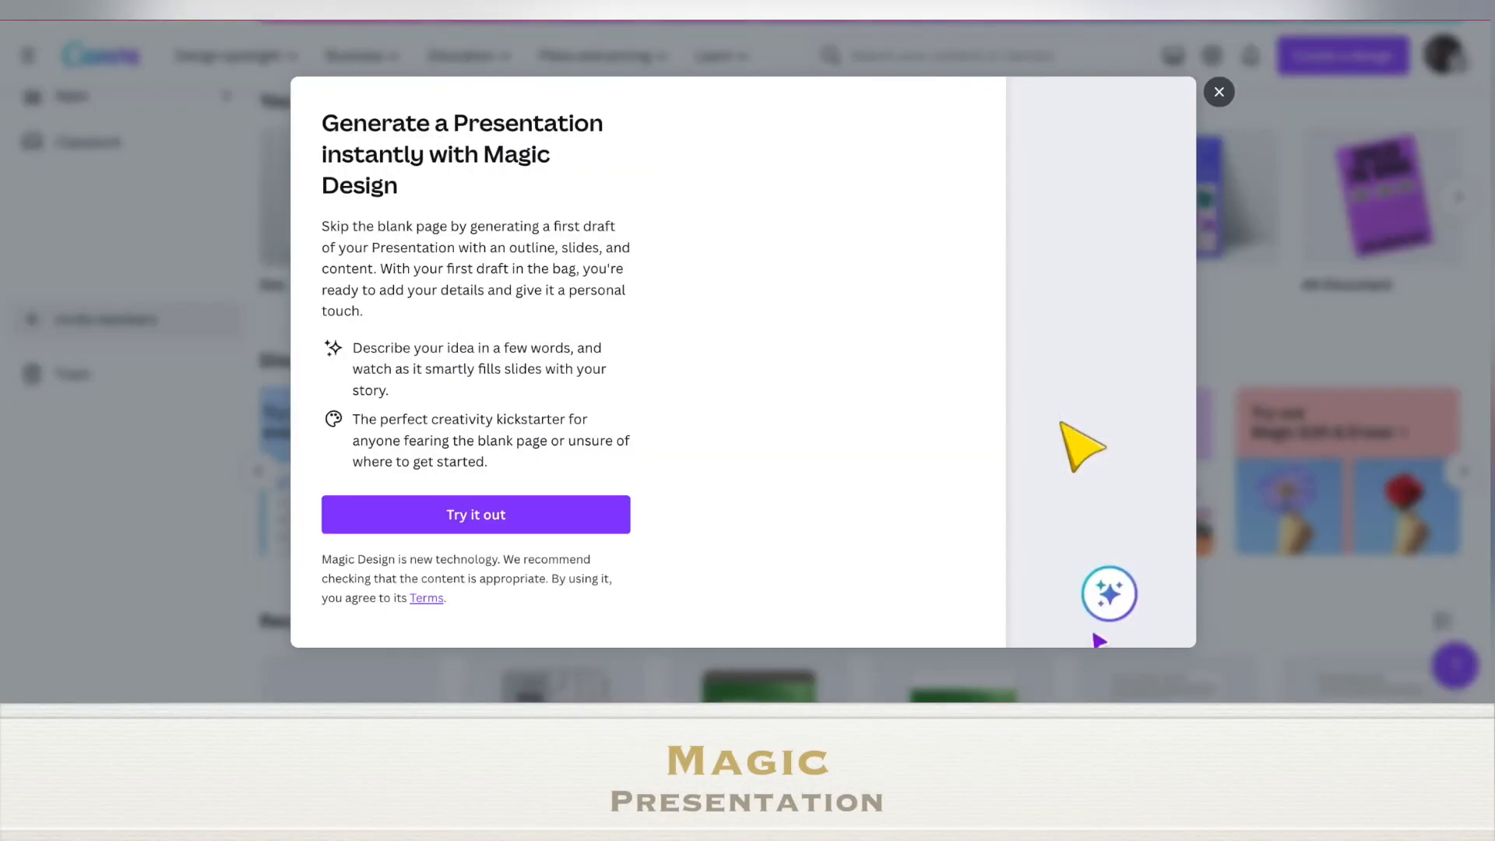
pyautogui.click(470, 523)
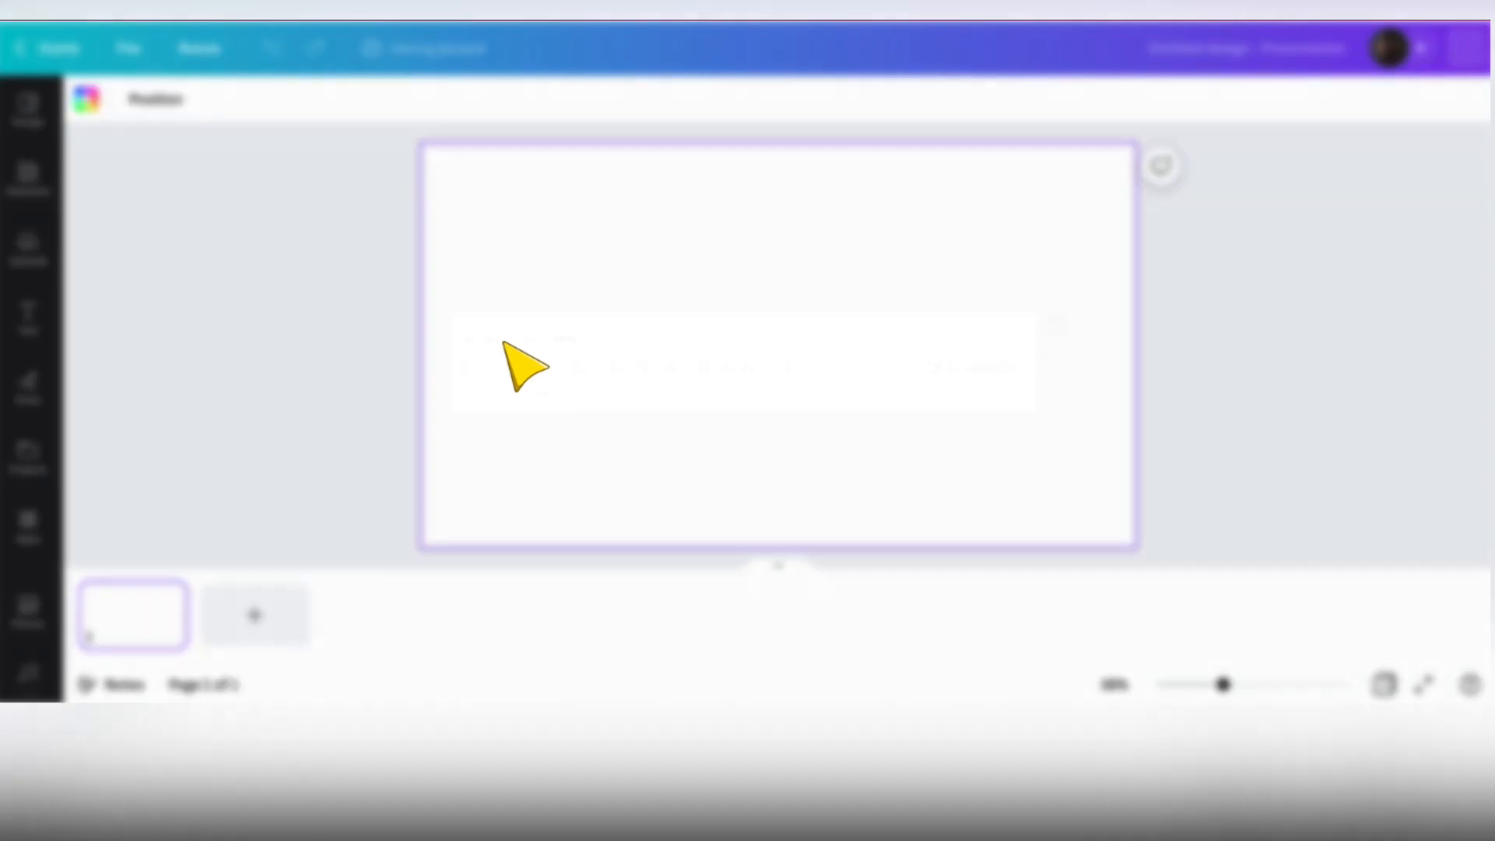
pyautogui.write('p')
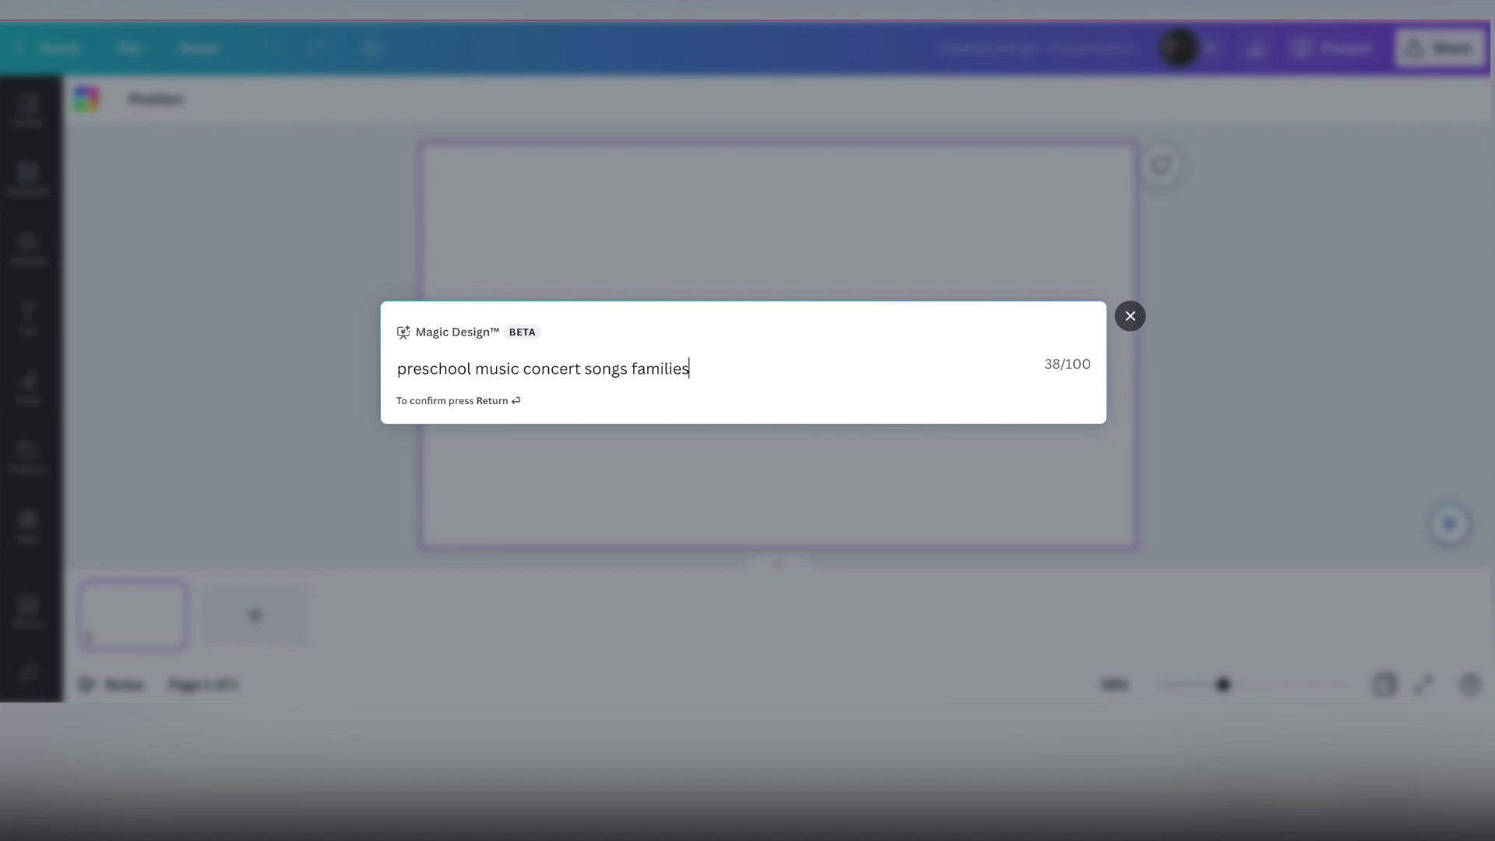
pyautogui.press('Return')
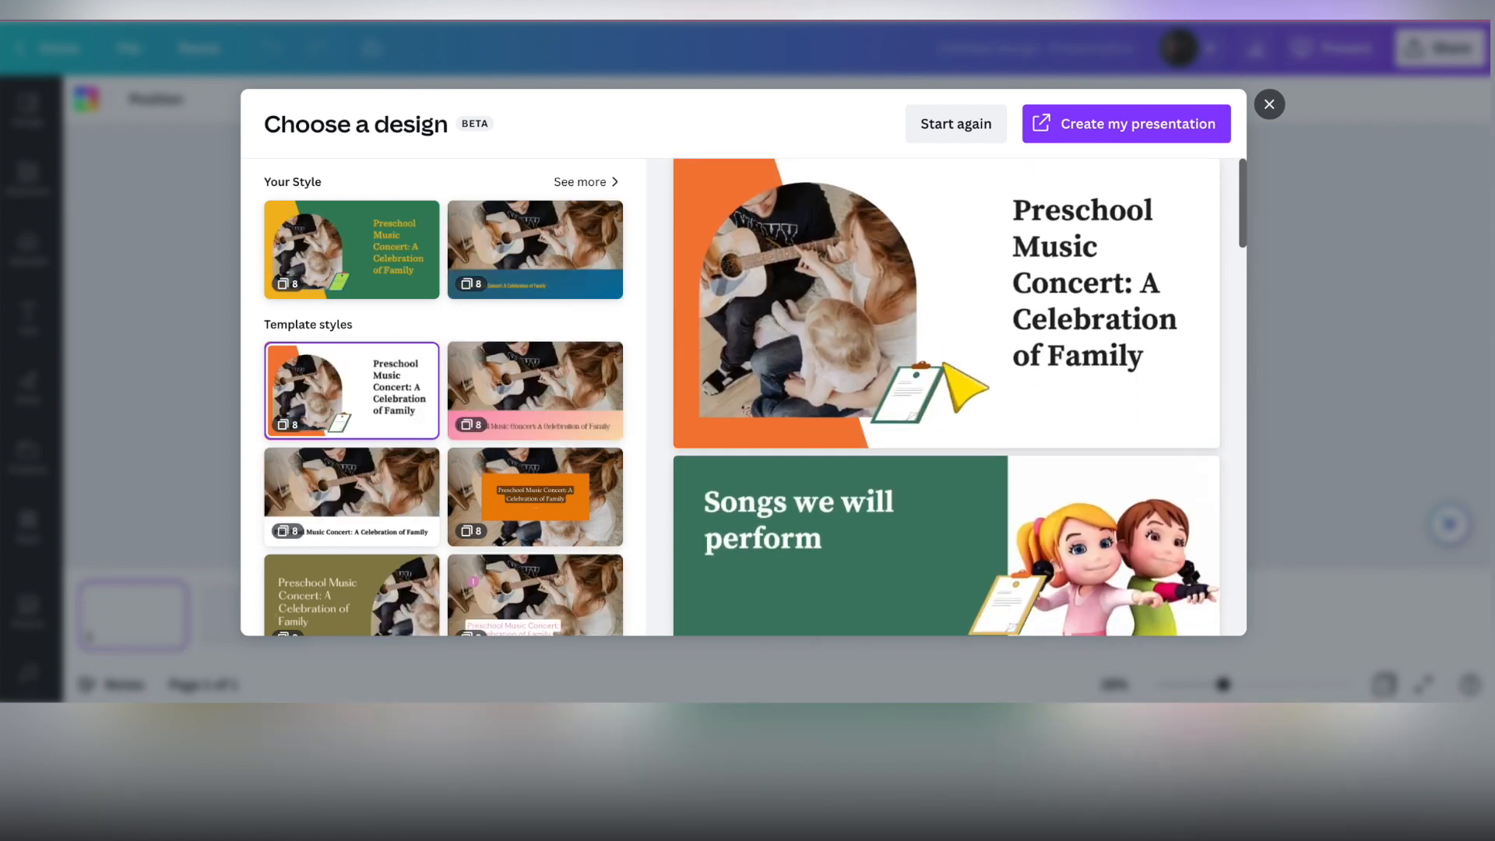
# Step: Review the generated preschool concert slides in the selected template style
pyautogui.scroll(-5, 965, 383)
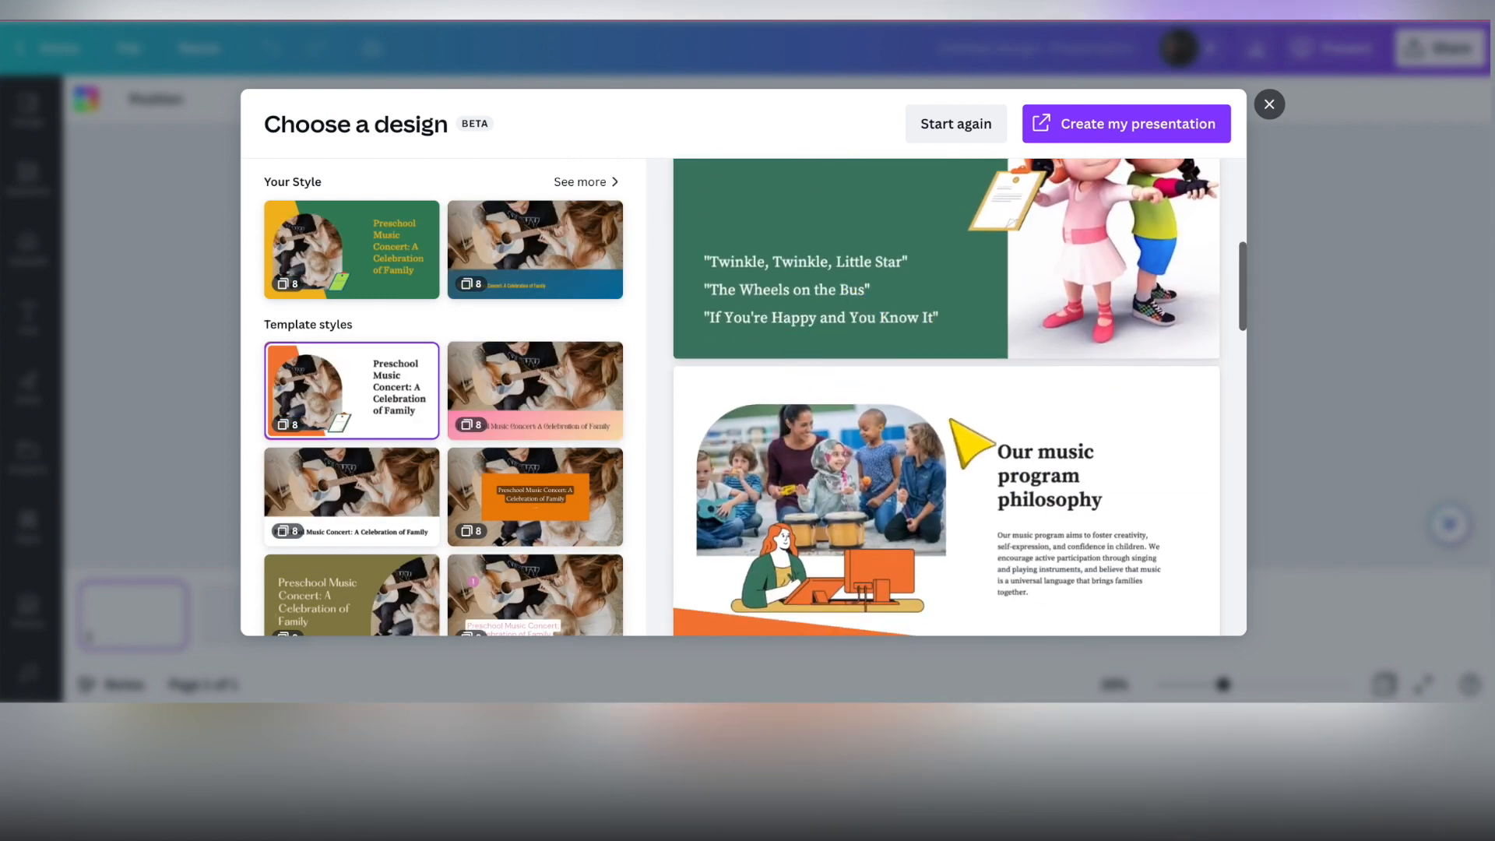
pyautogui.scroll(-6, 951, 420)
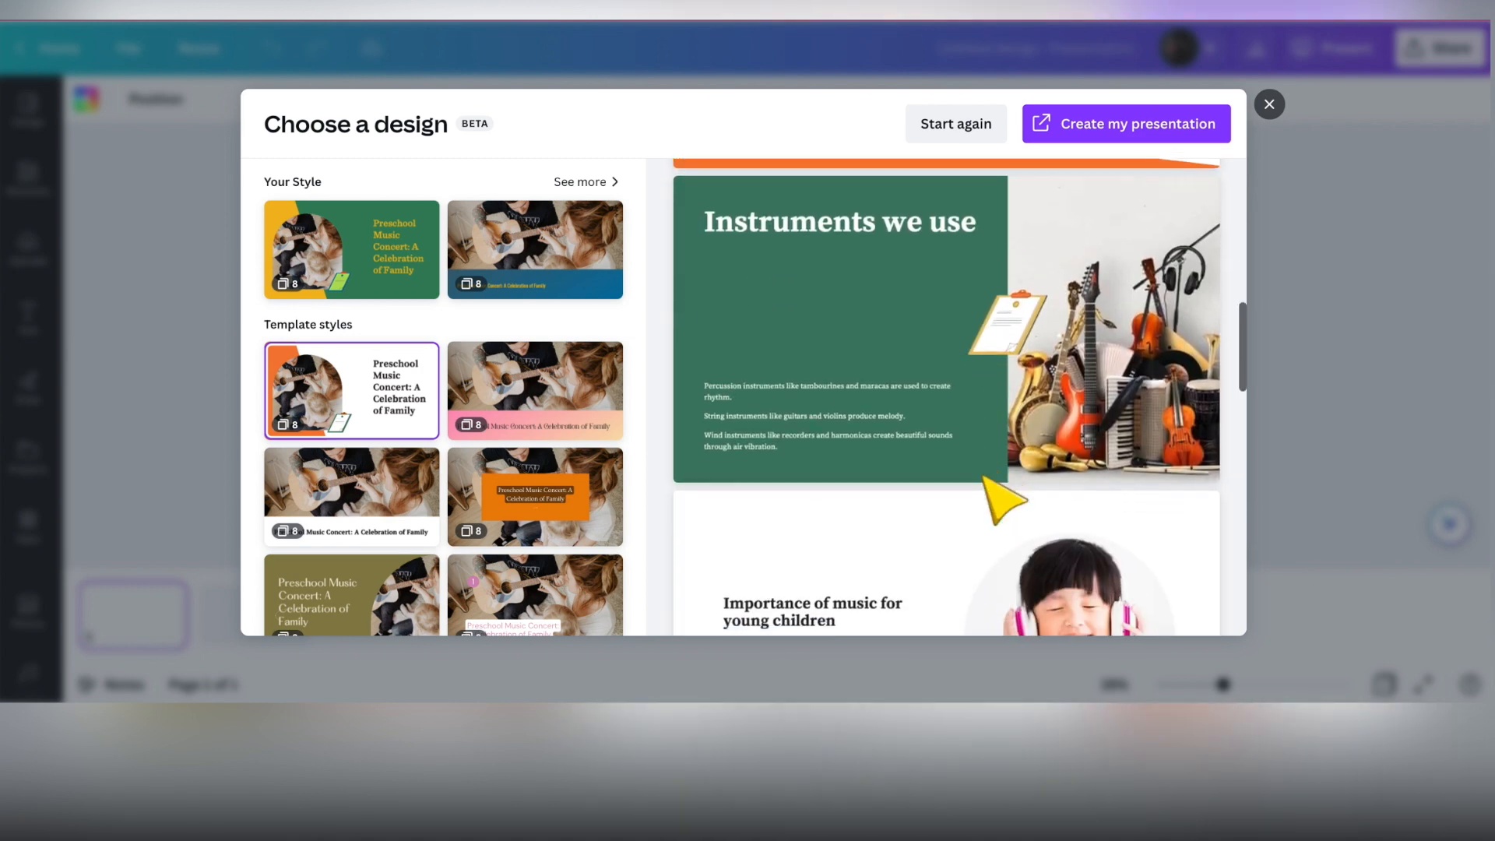
pyautogui.scroll(-4, 984, 479)
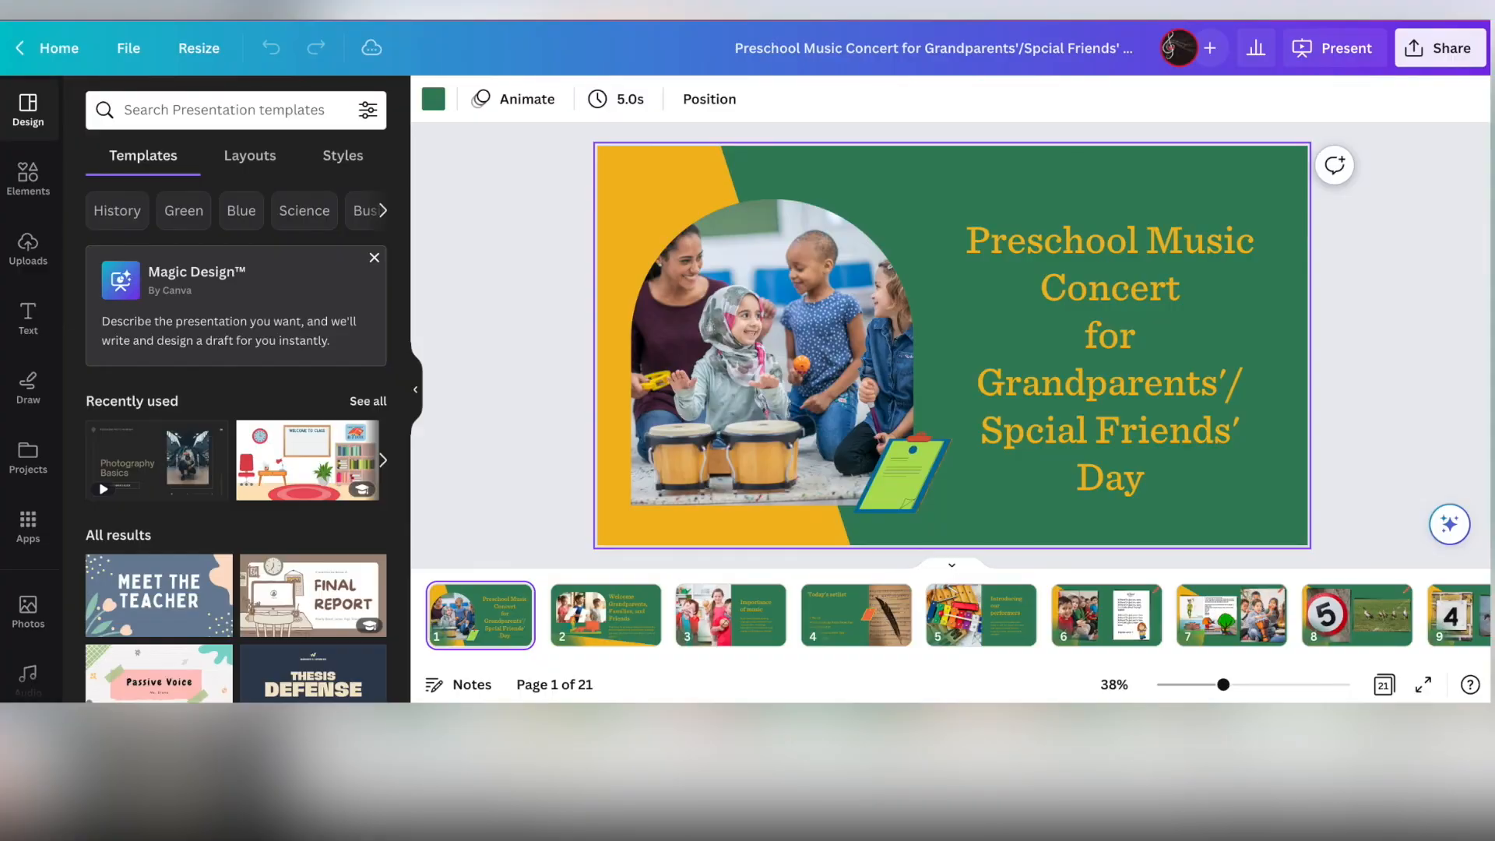
# Step: Page through the finished Preschool Music Concert presentation, examining its welcome, setlist, song and closing slides
pyautogui.press('Right')
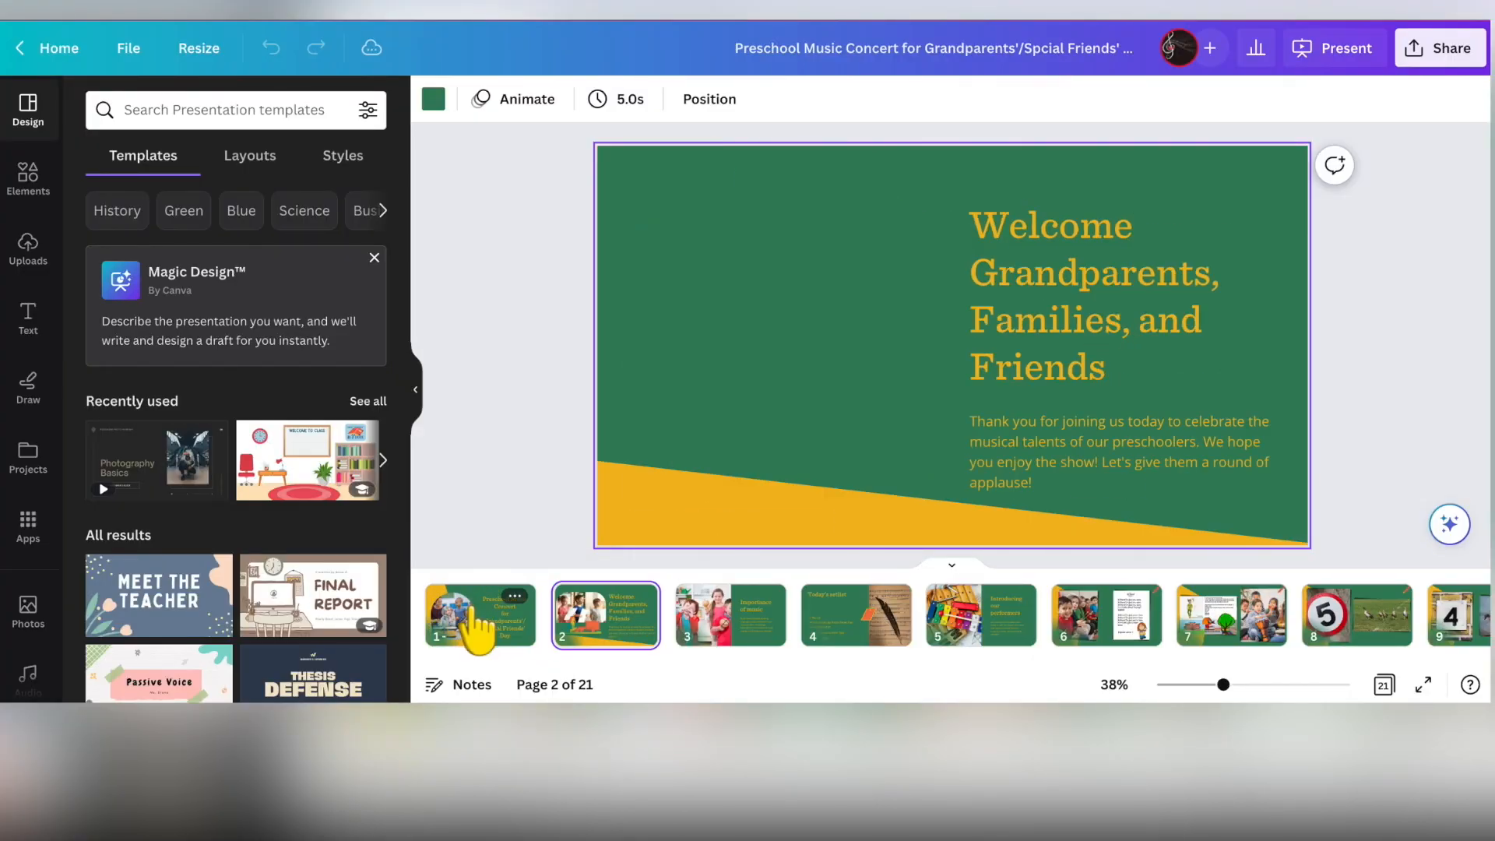
pyautogui.press('Right')
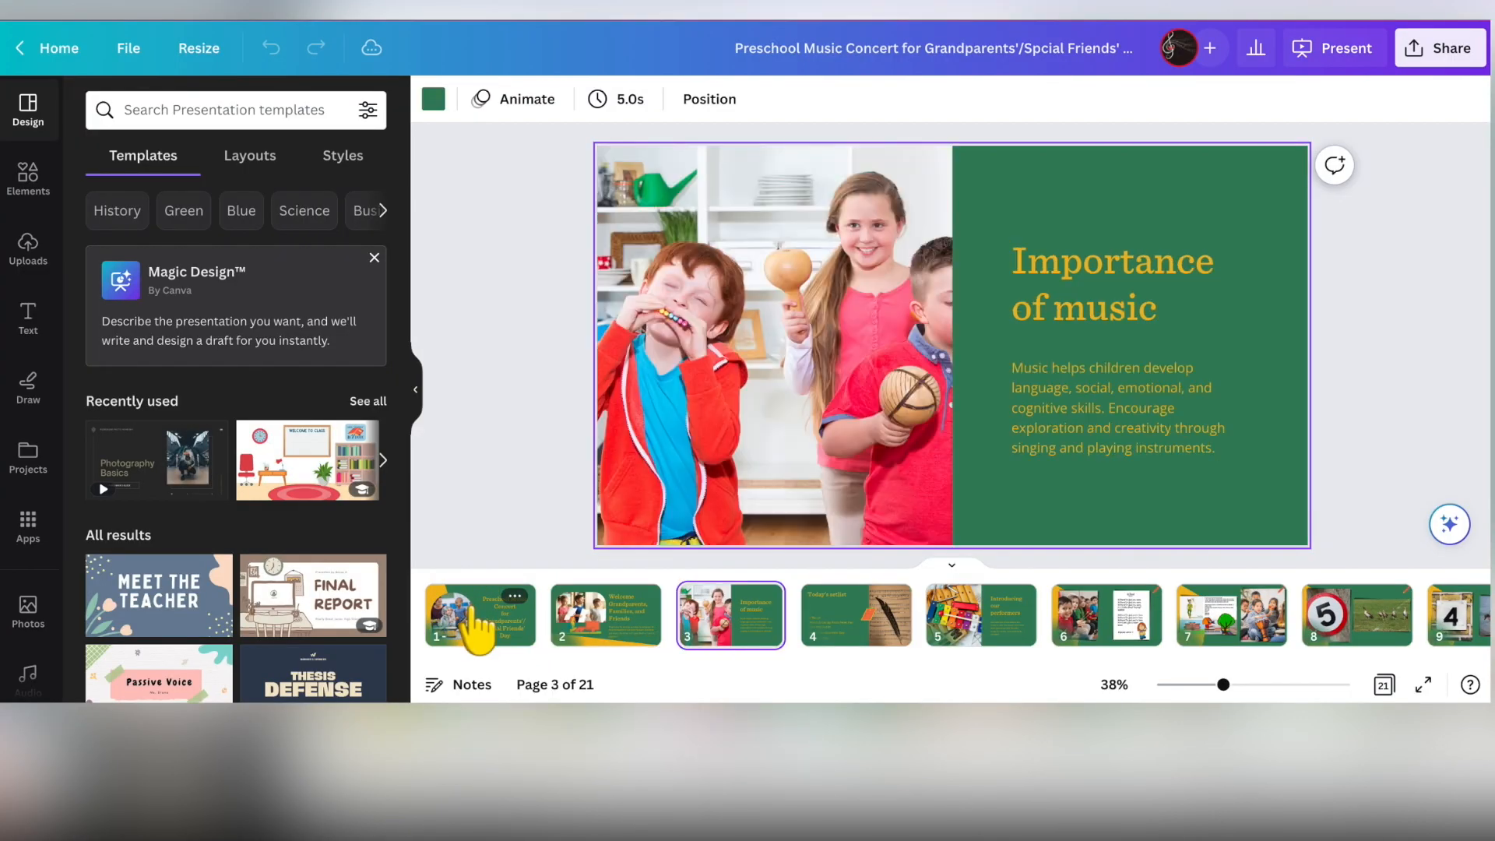
pyautogui.press('Right')
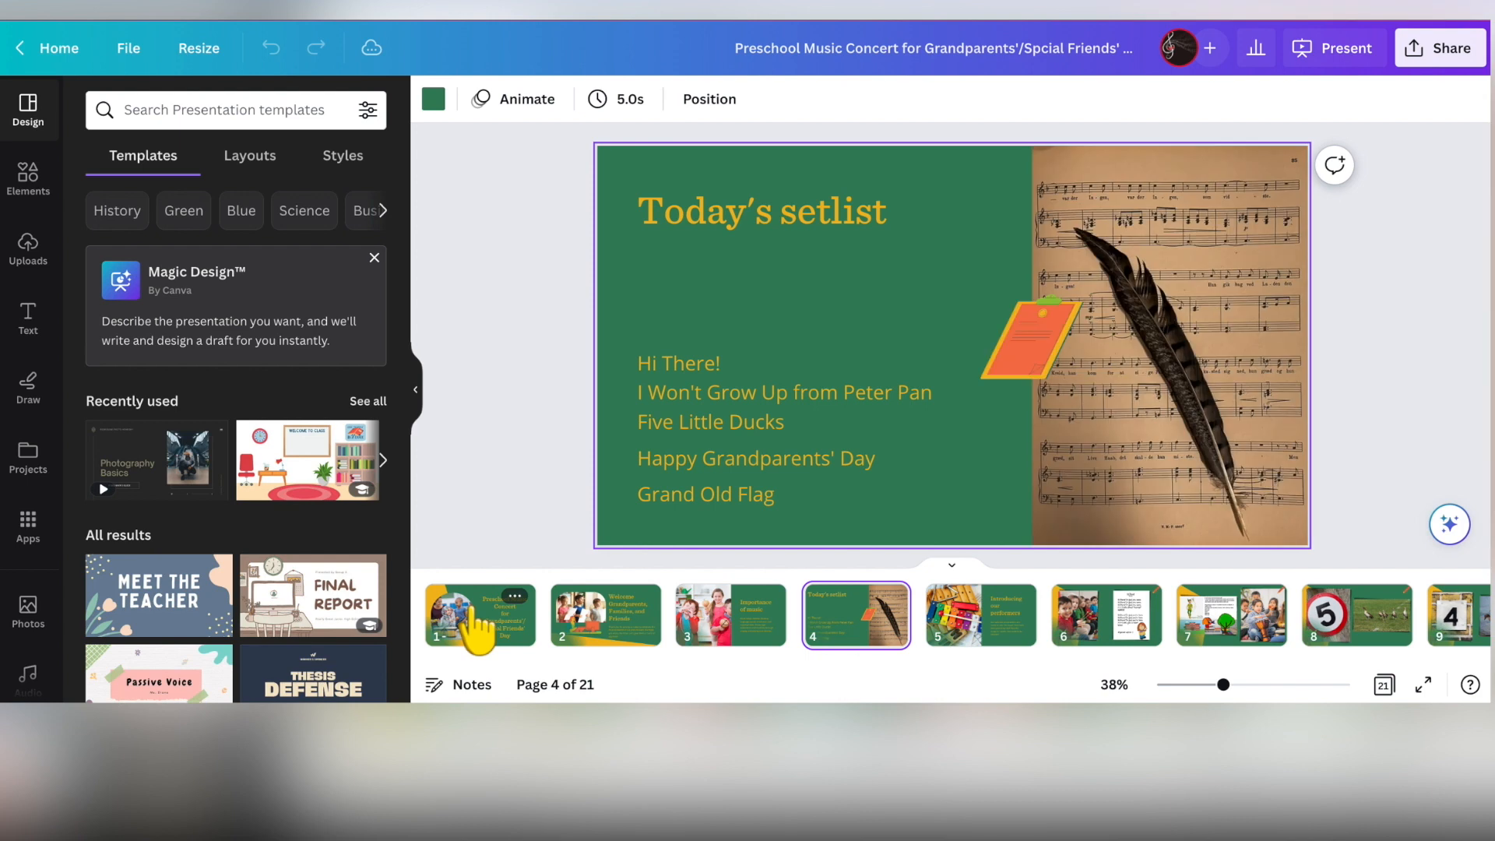
pyautogui.press('Right')
pyautogui.press('Right')
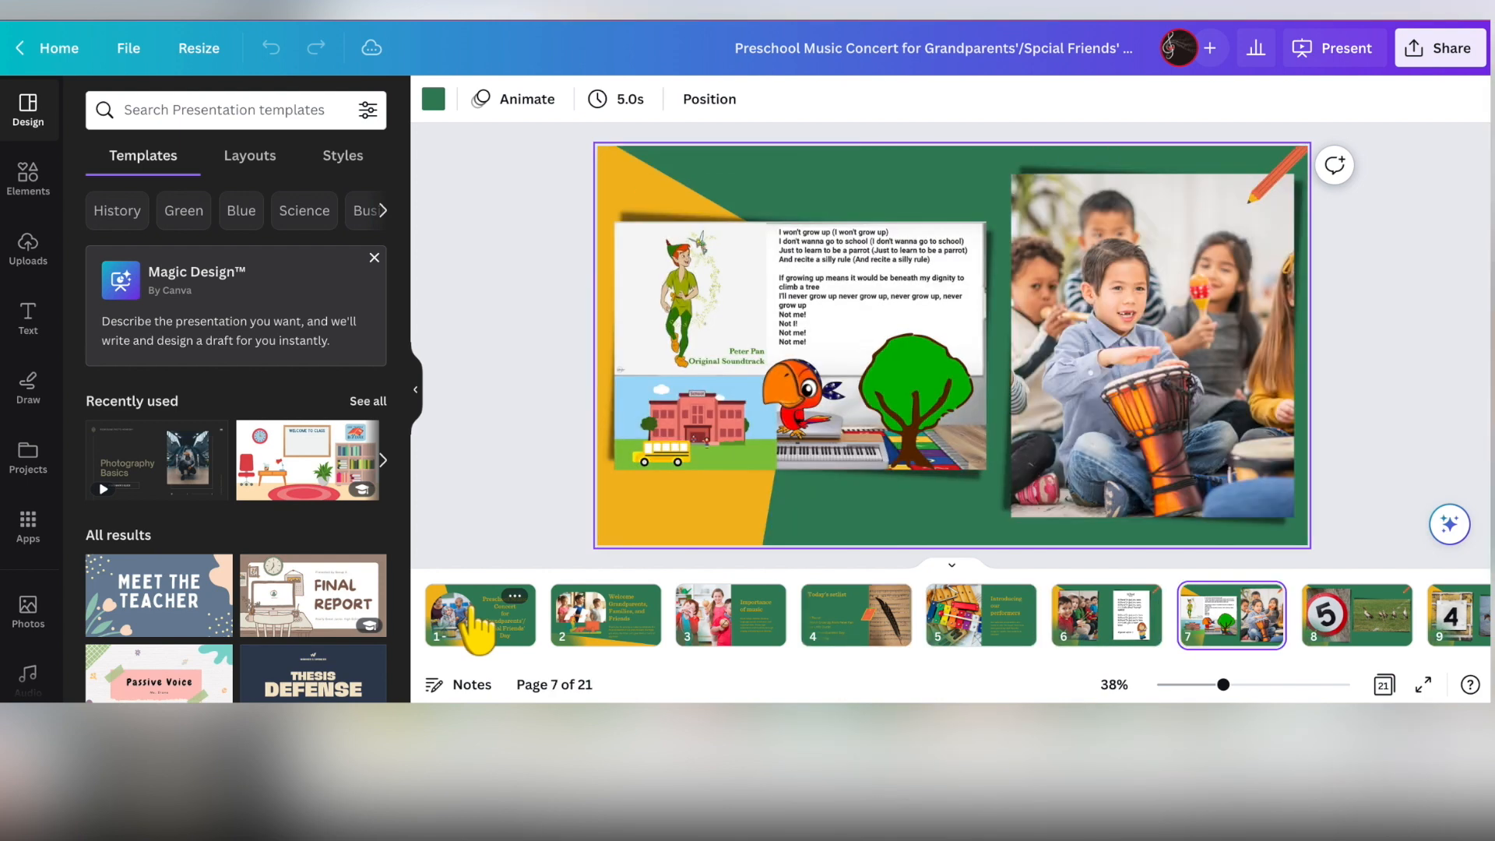
pyautogui.press('Right')
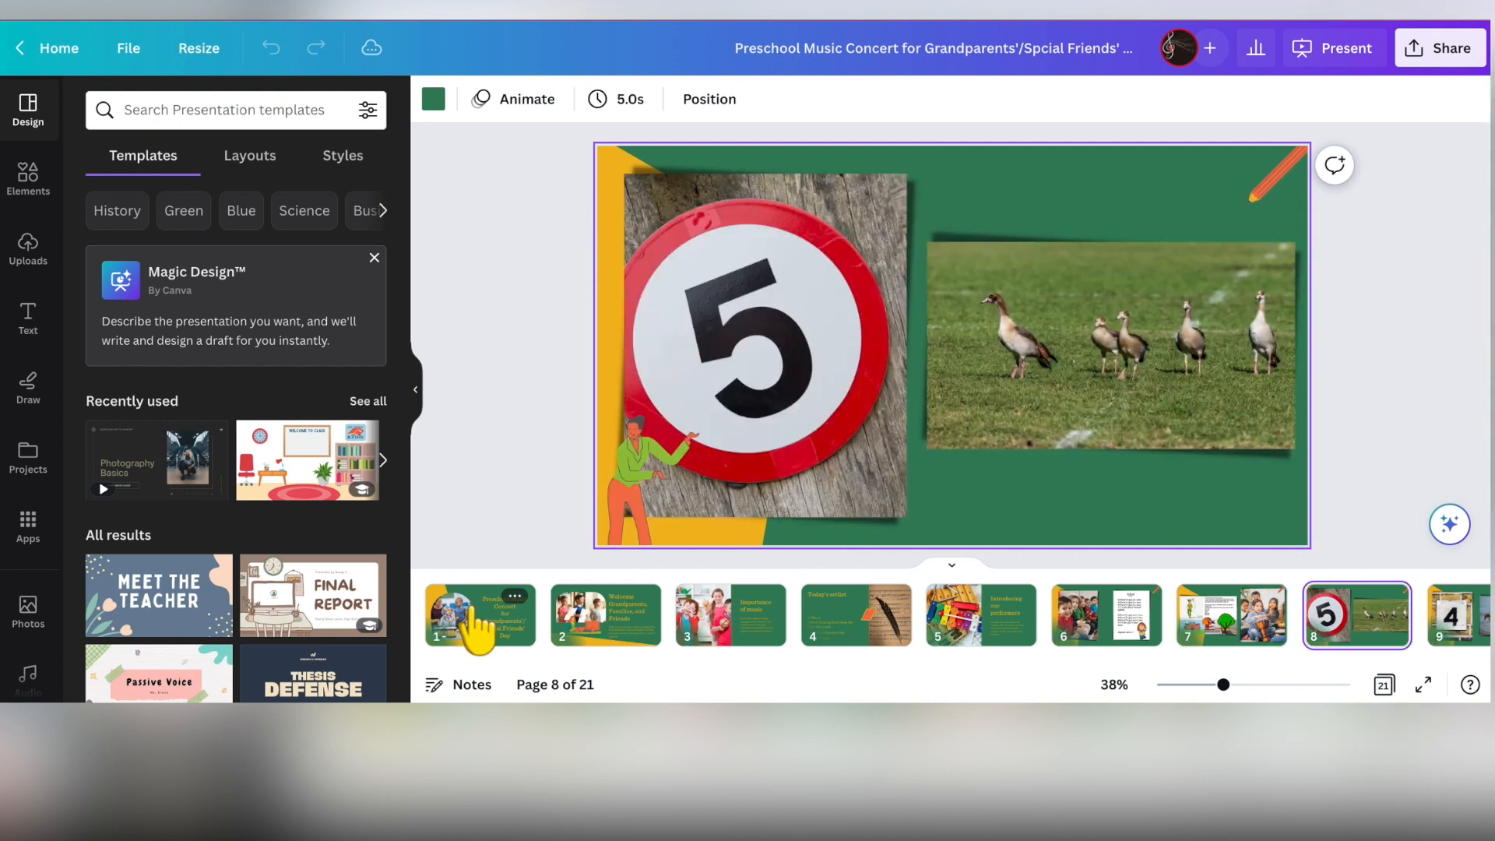
pyautogui.press('Right')
pyautogui.press('Right')
pyautogui.press('Right')
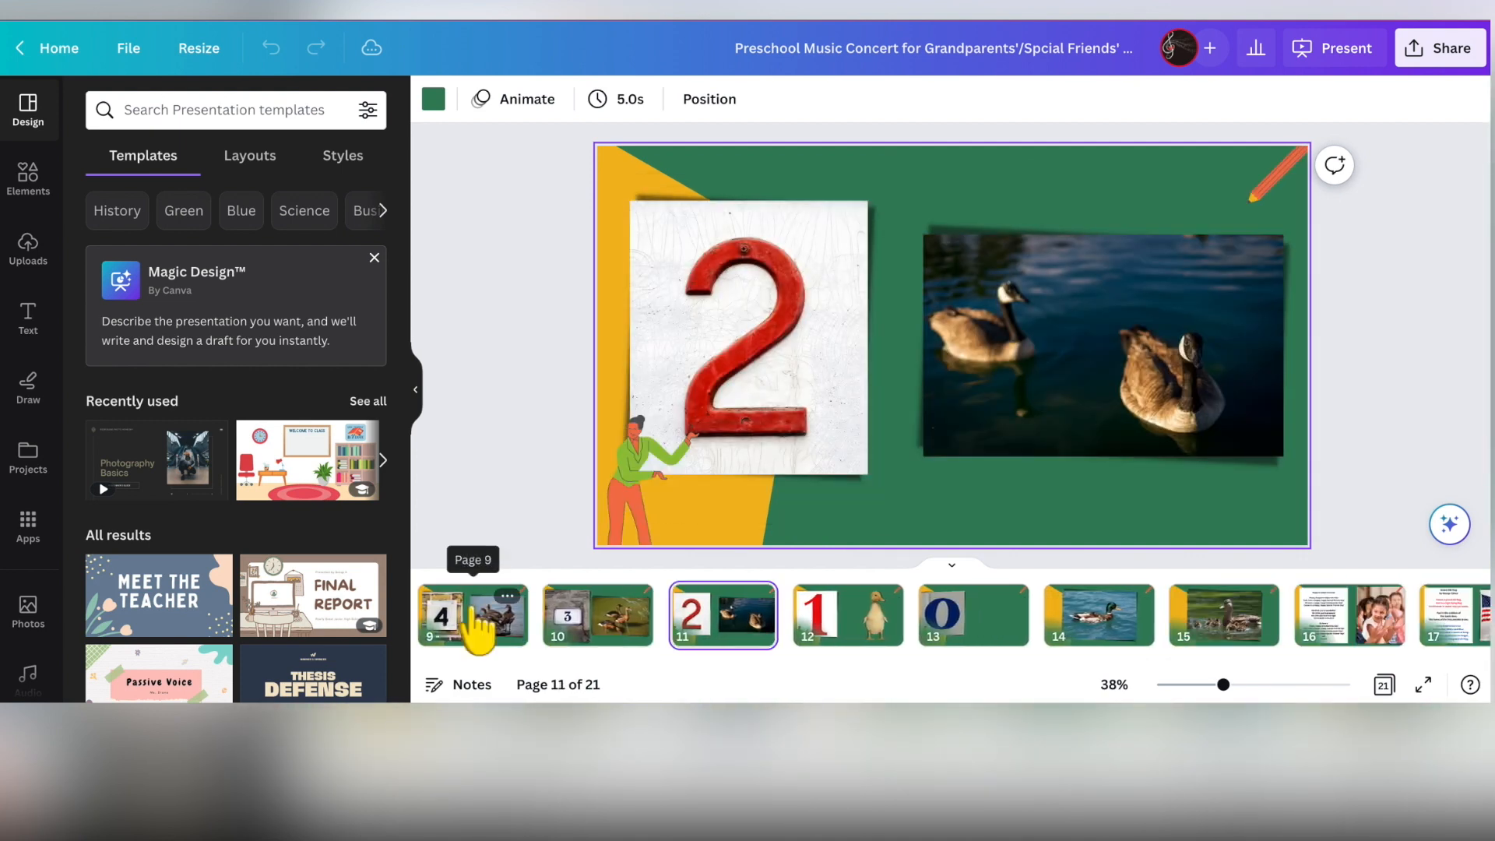
pyautogui.press('Right')
pyautogui.press('Right')
pyautogui.press('Right')
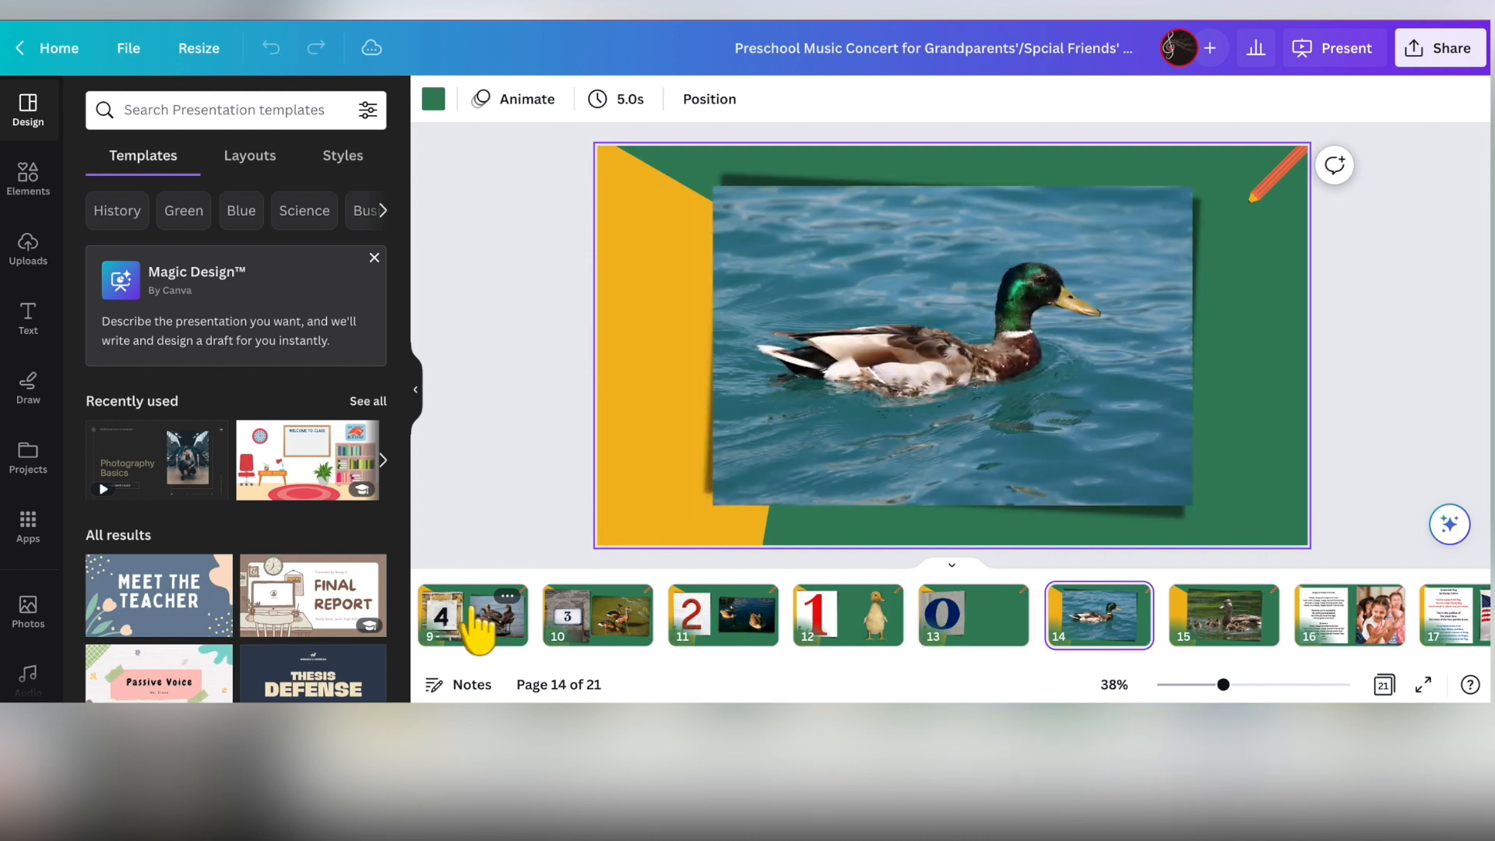
pyautogui.press('Right')
pyautogui.press('Right')
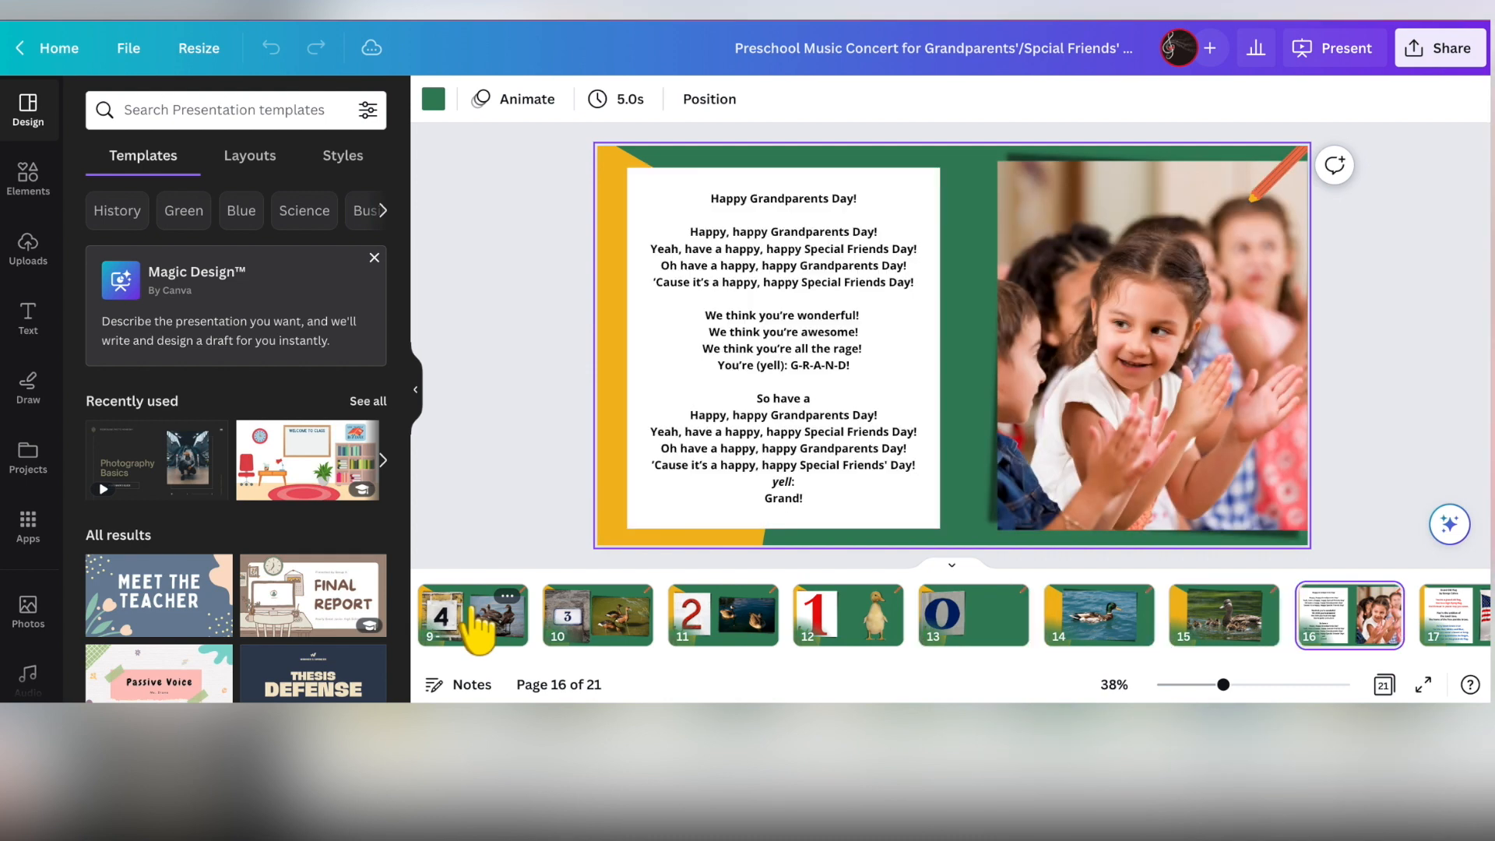
pyautogui.press('Right')
pyautogui.press('Right')
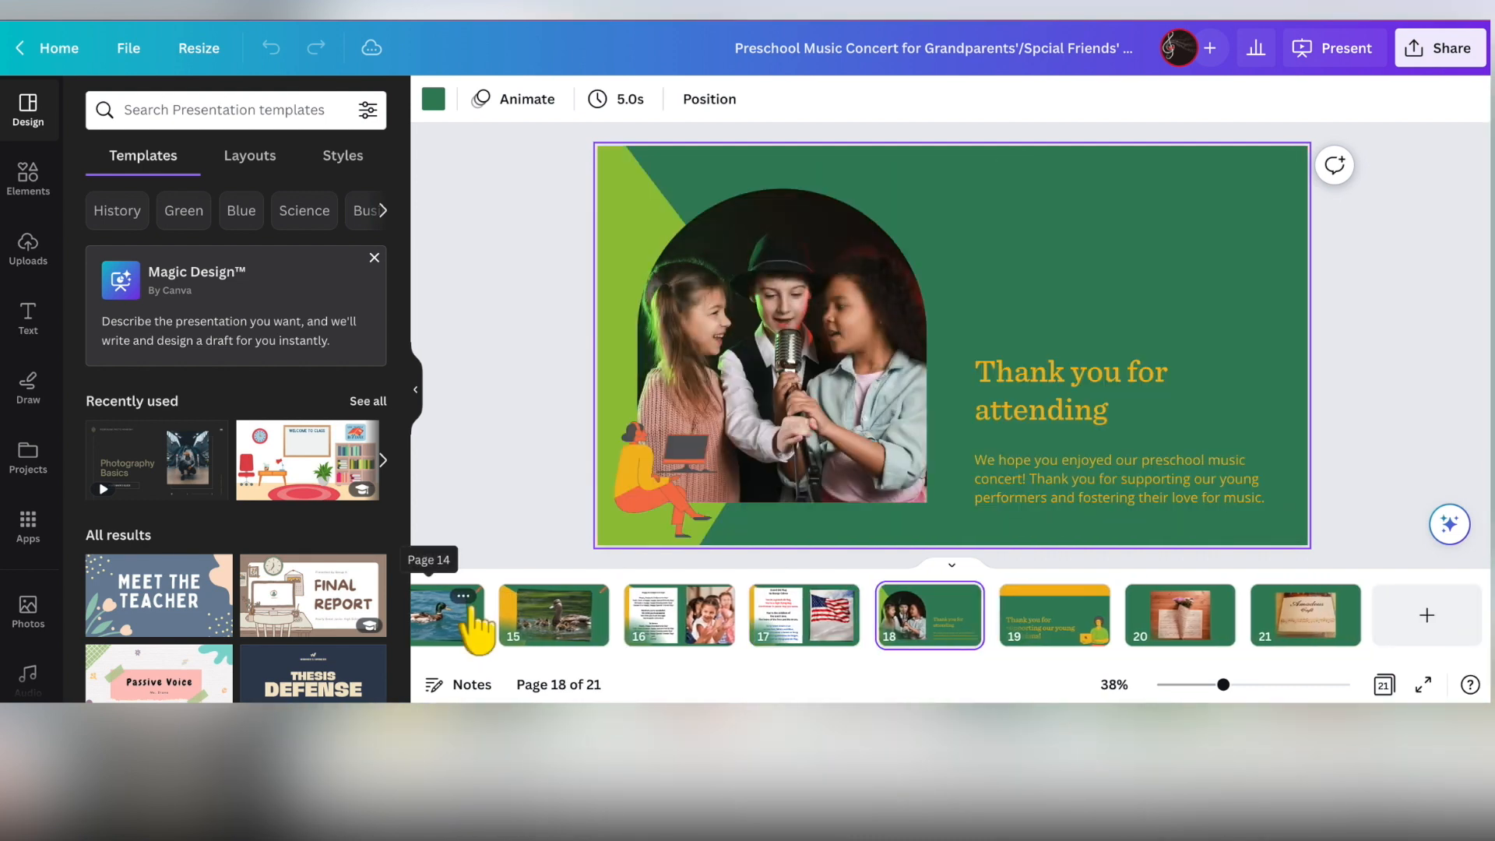
pyautogui.press('Right')
pyautogui.press('Right')
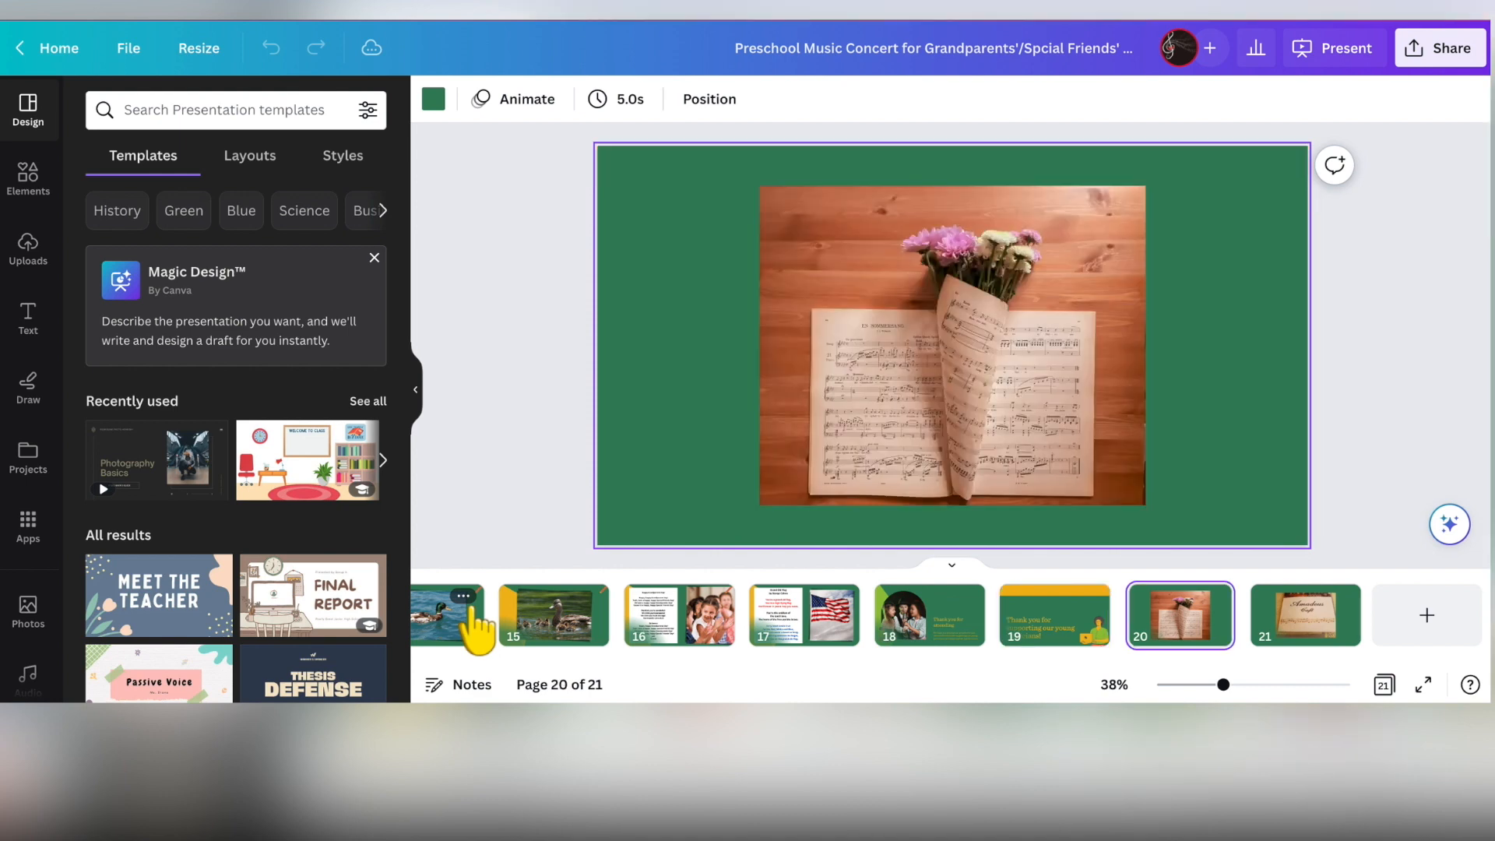
pyautogui.press('Left')
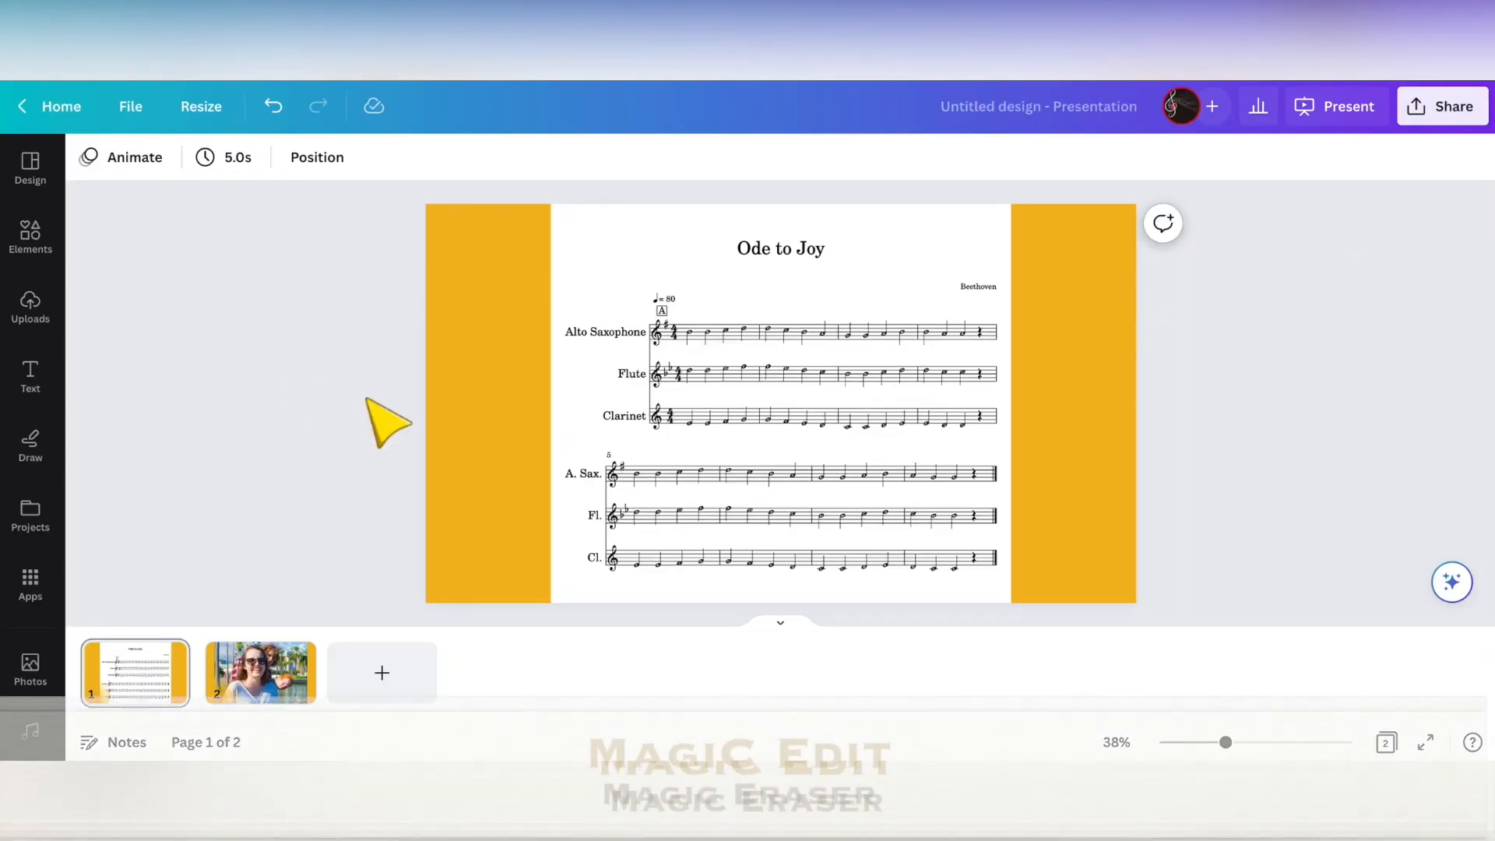
# Step: Erase both flute staves from the Ode to Joy score image with Magic Eraser at brush size 20
pyautogui.click(617, 412)
pyautogui.click(120, 159)
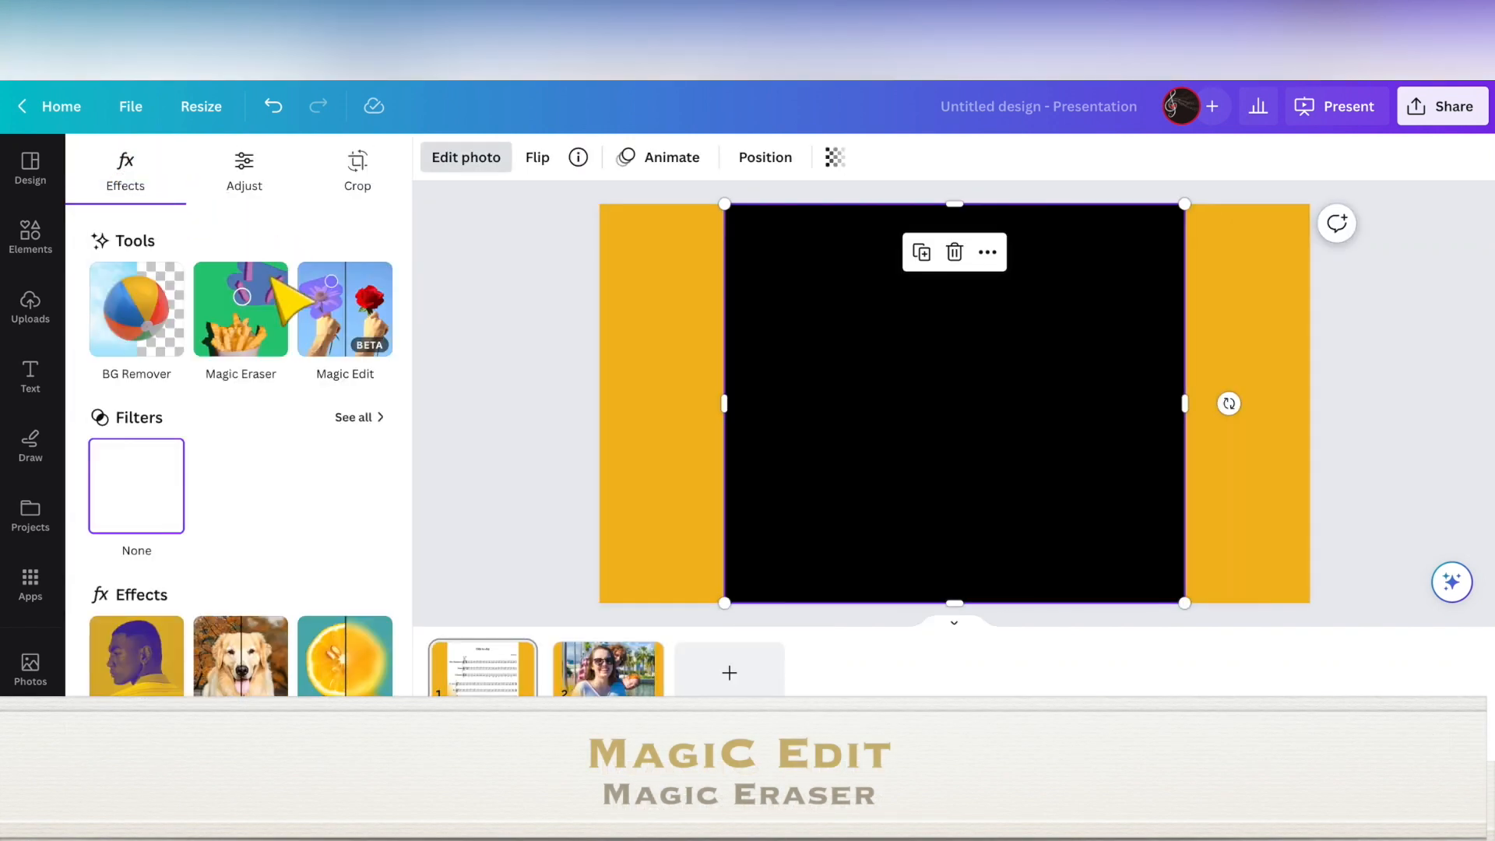
pyautogui.click(241, 323)
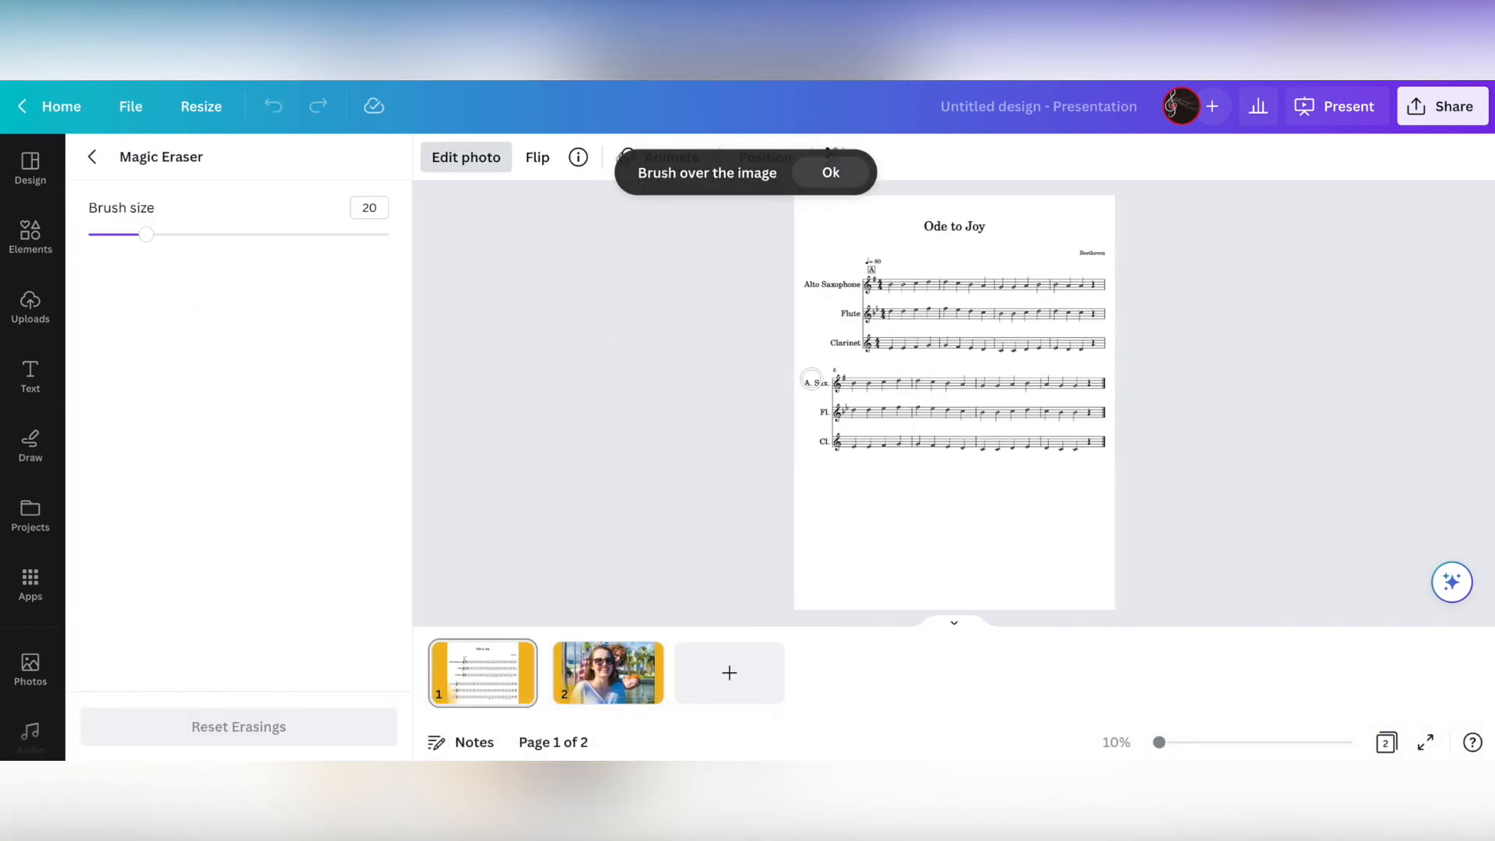
pyautogui.moveTo(961, 315); pyautogui.dragTo(1124, 315)
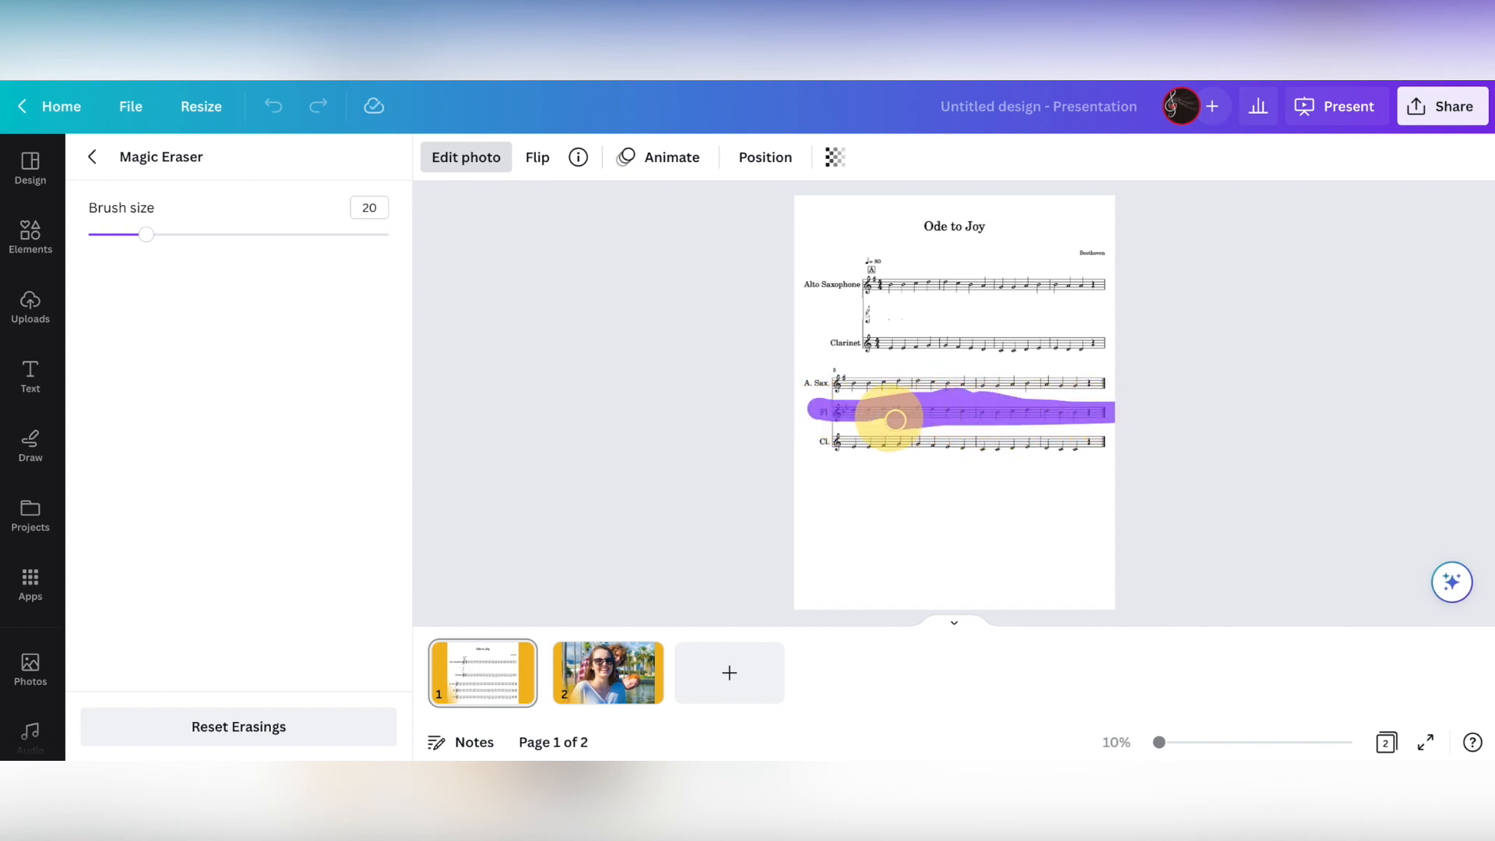
pyautogui.moveTo(895, 420); pyautogui.dragTo(888, 420)
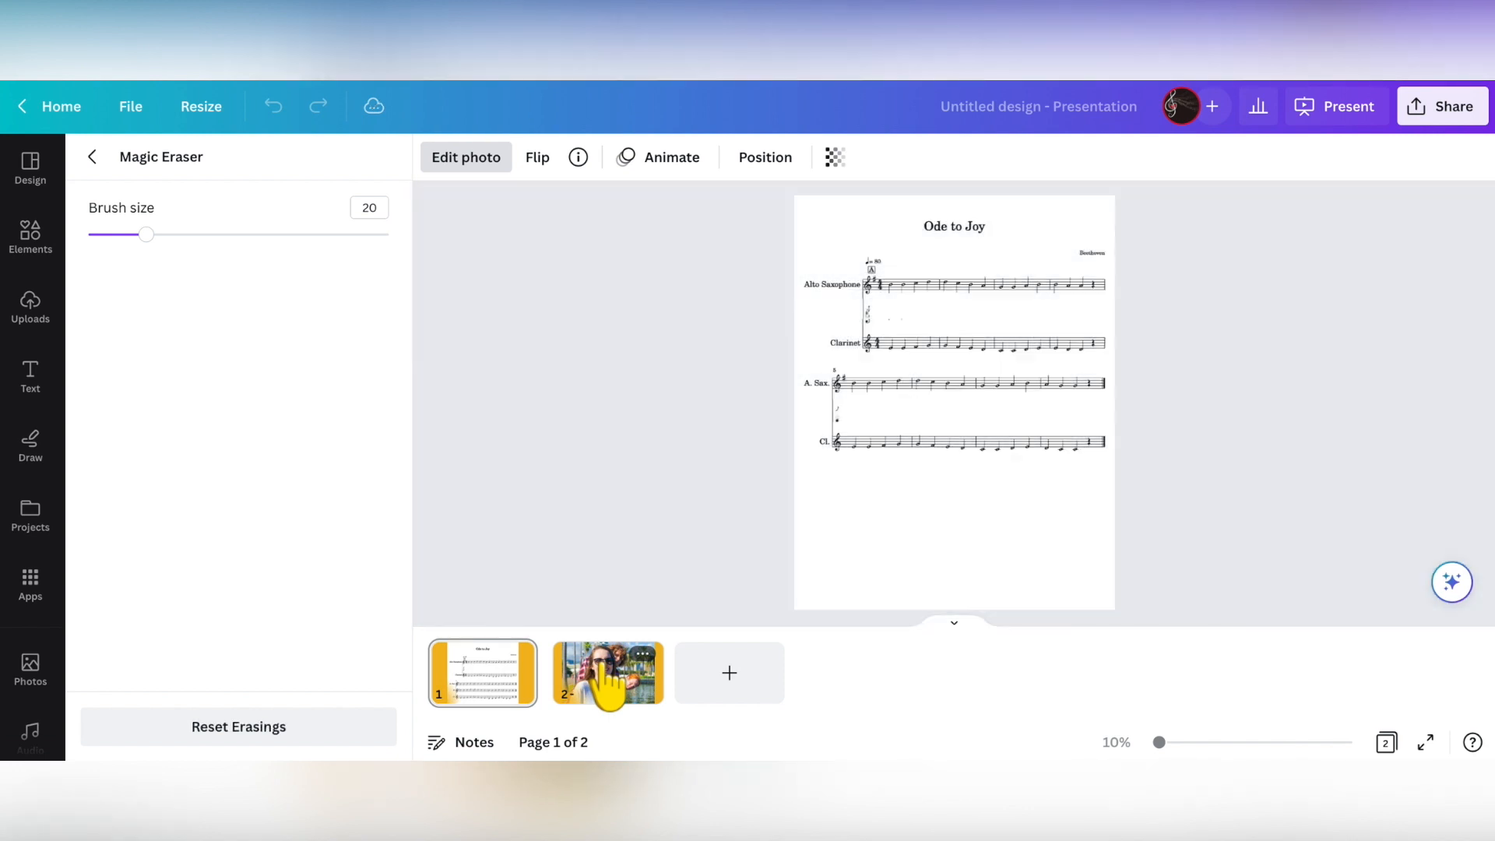
# Step: Erase the red-haired person leaning in beside the woman from the page 2 photo with Magic Eraser at brush size 53
pyautogui.click(606, 668)
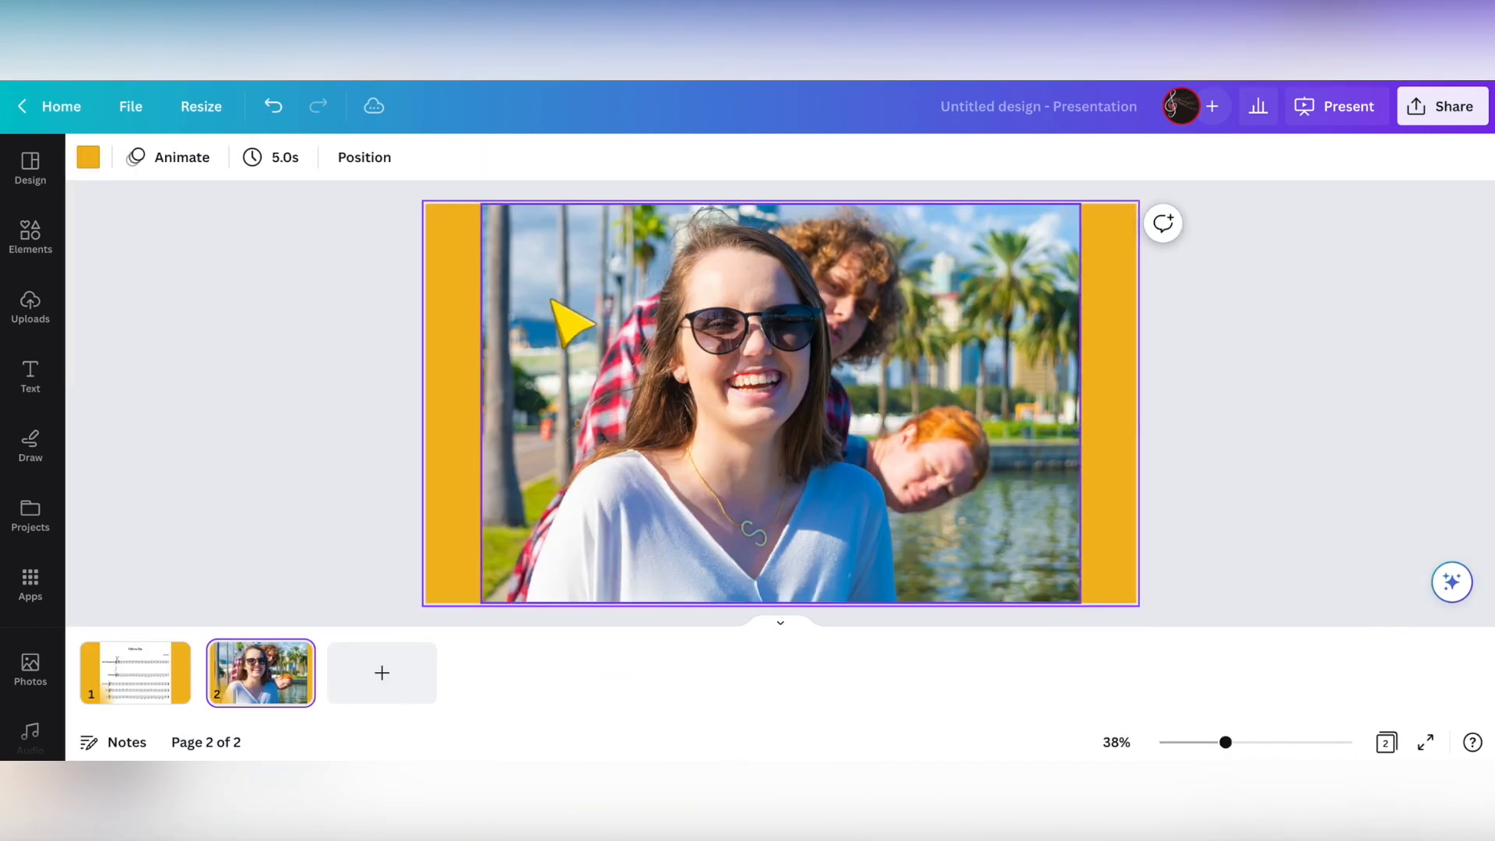
pyautogui.click(565, 321)
pyautogui.click(119, 157)
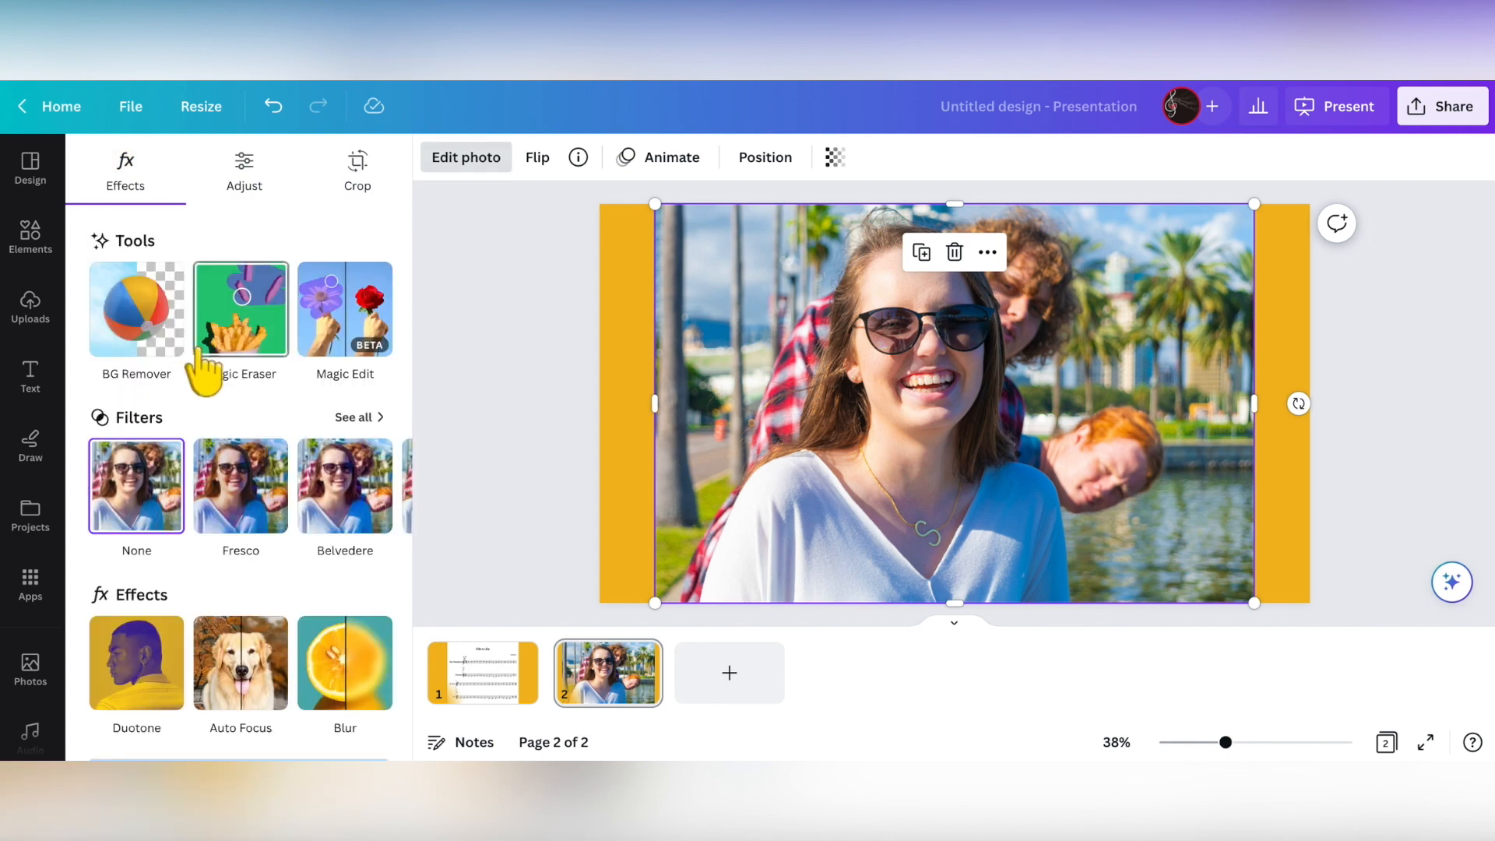
pyautogui.click(241, 309)
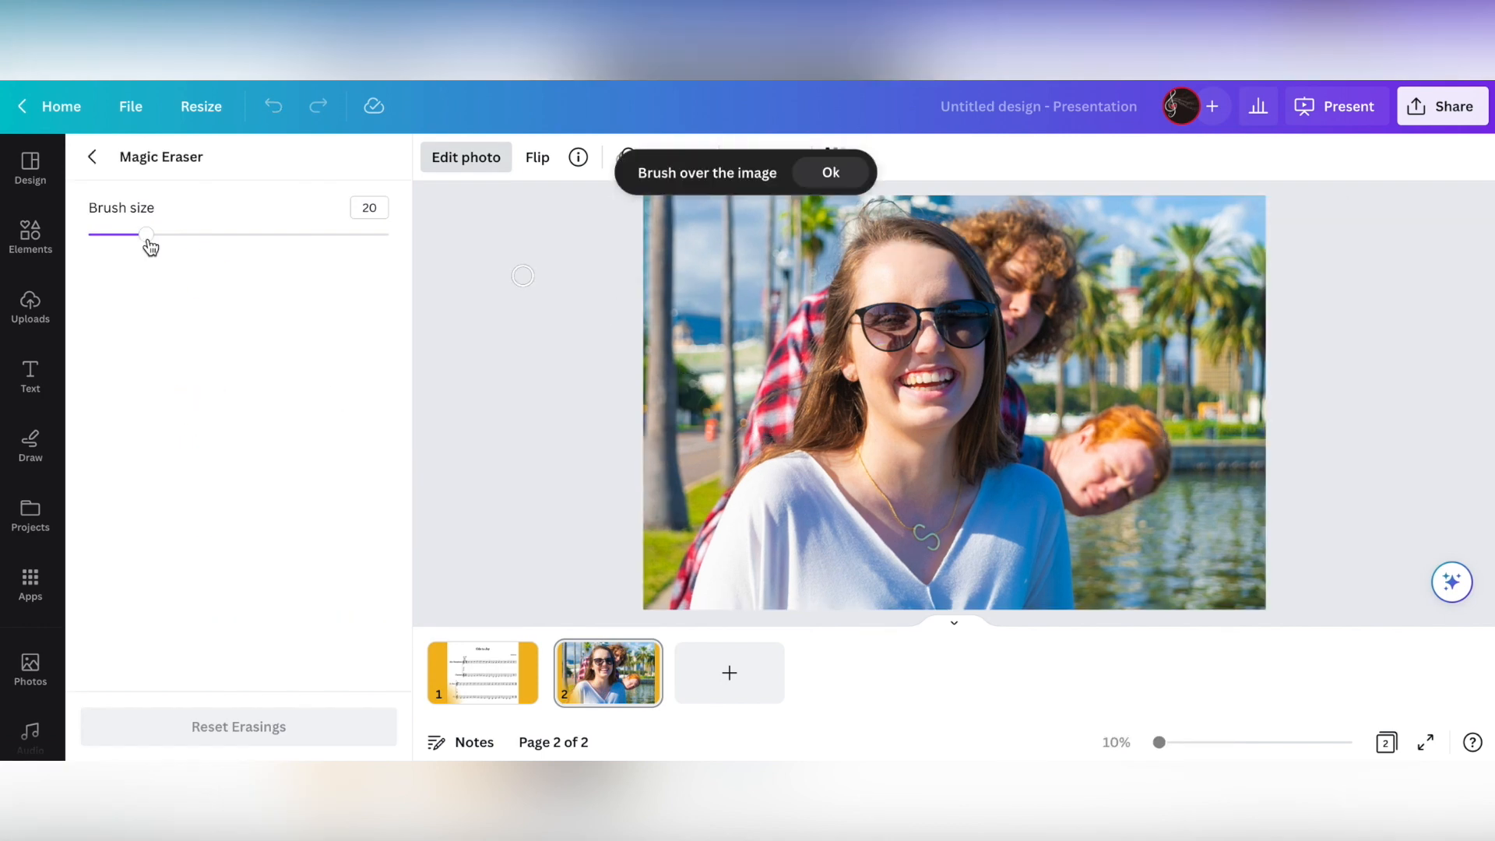
pyautogui.moveTo(1069, 454); pyautogui.dragTo(1134, 429)
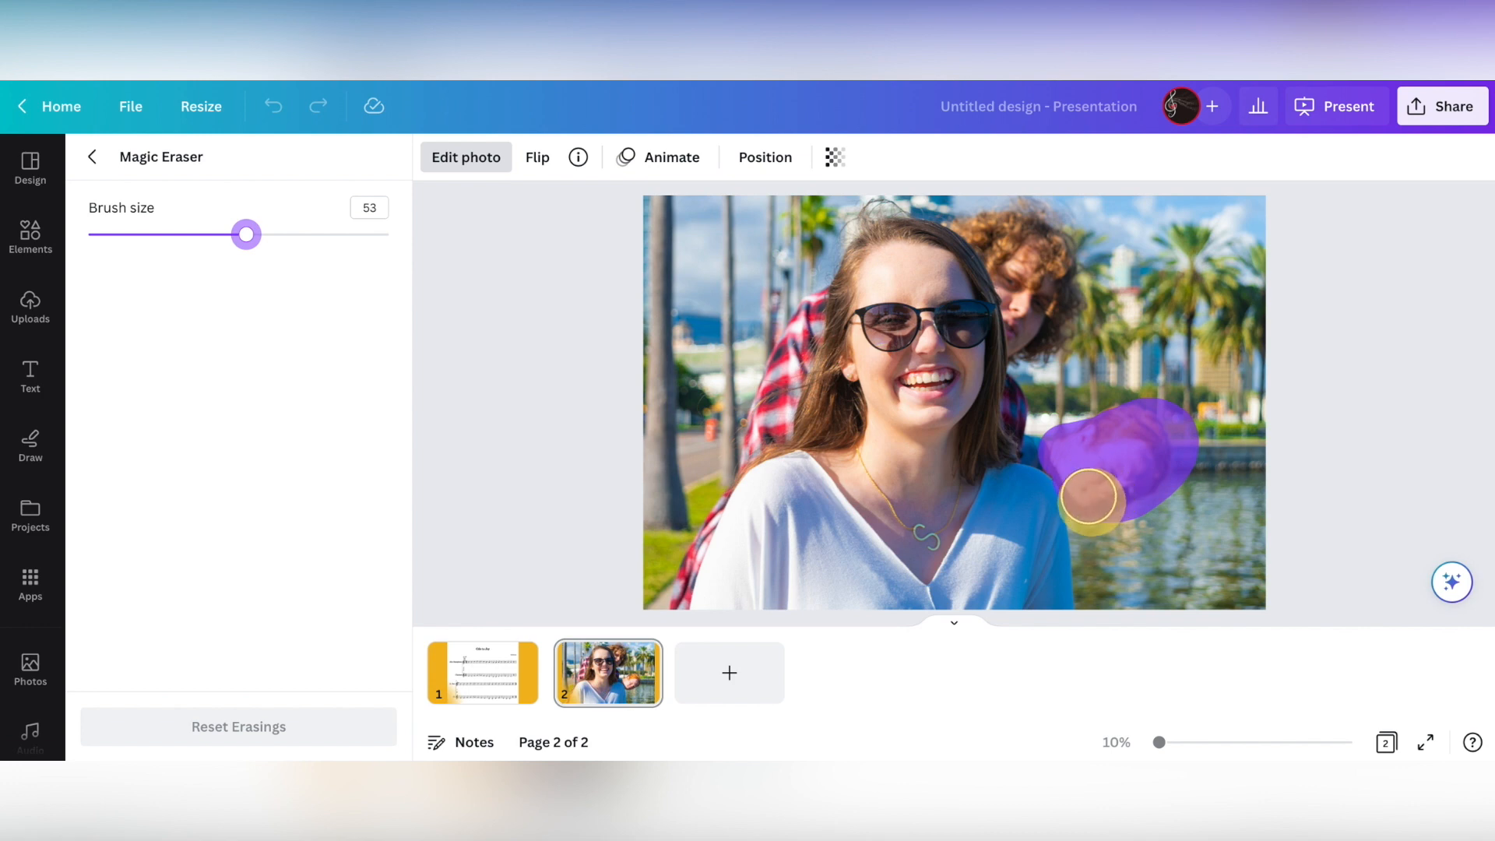
pyautogui.moveTo(1088, 496); pyautogui.dragTo(1093, 502)
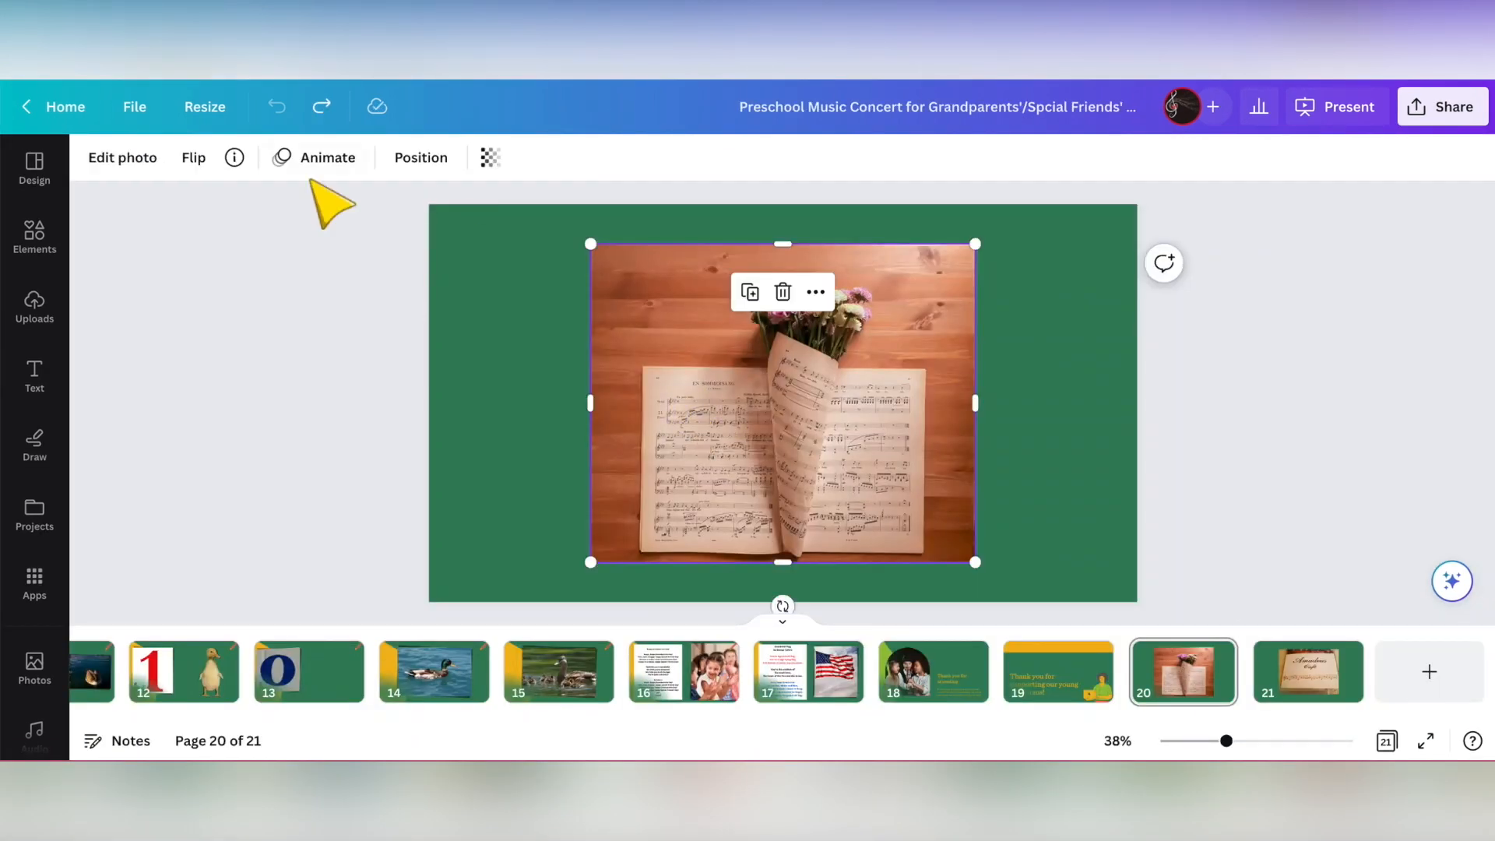
# Step: Replace the flowers in the sheet music photo with "roses" using Magic Edit at brush size 38
pyautogui.click(120, 157)
pyautogui.click(241, 309)
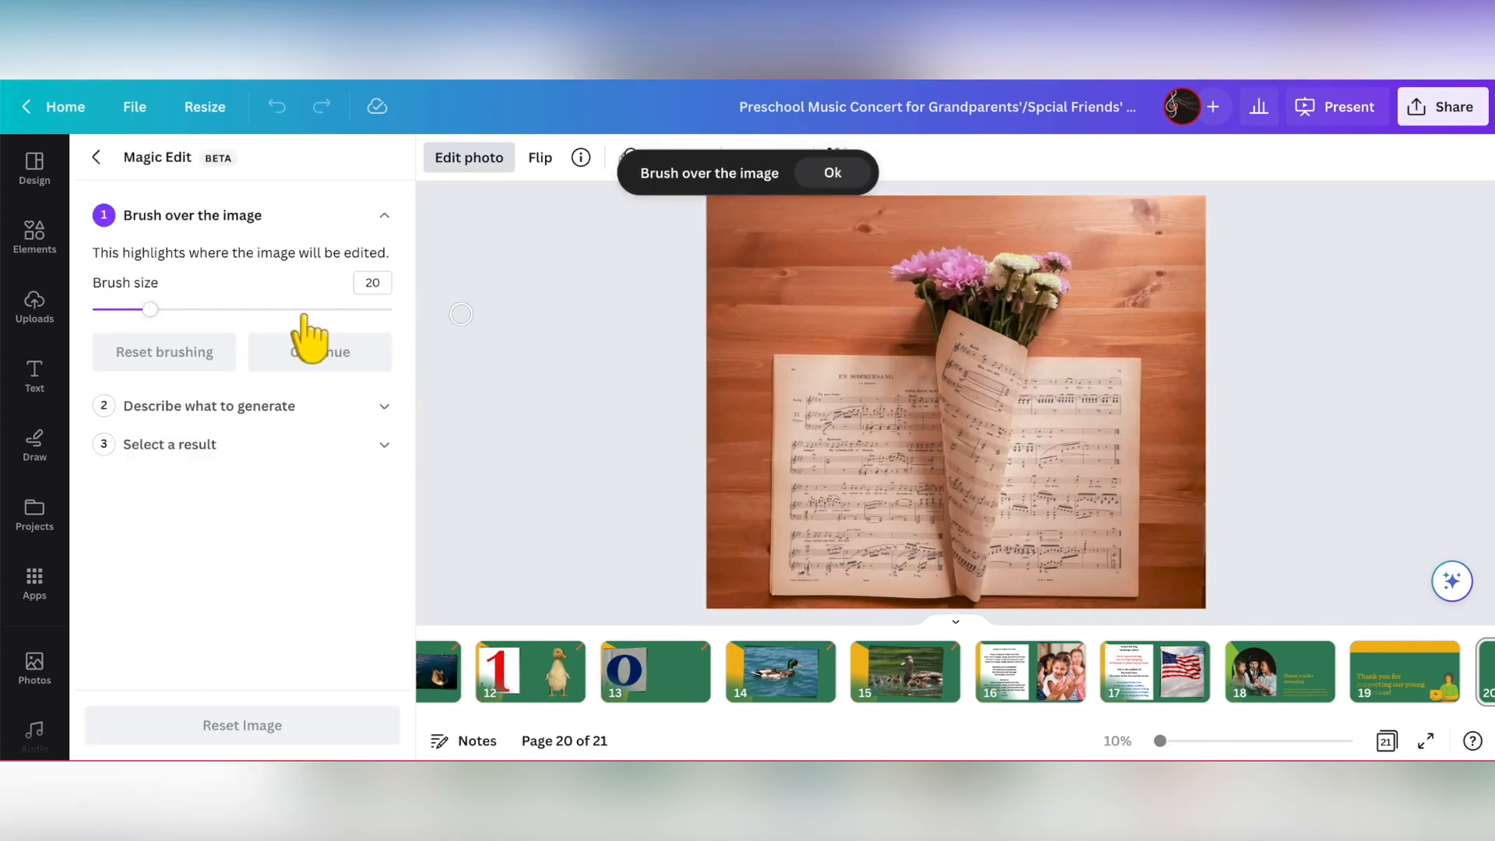
pyautogui.moveTo(903, 268)
pyautogui.mouseDown()
pyautogui.moveTo(1069, 268)
pyautogui.moveTo(1033, 276)
pyautogui.mouseUp()
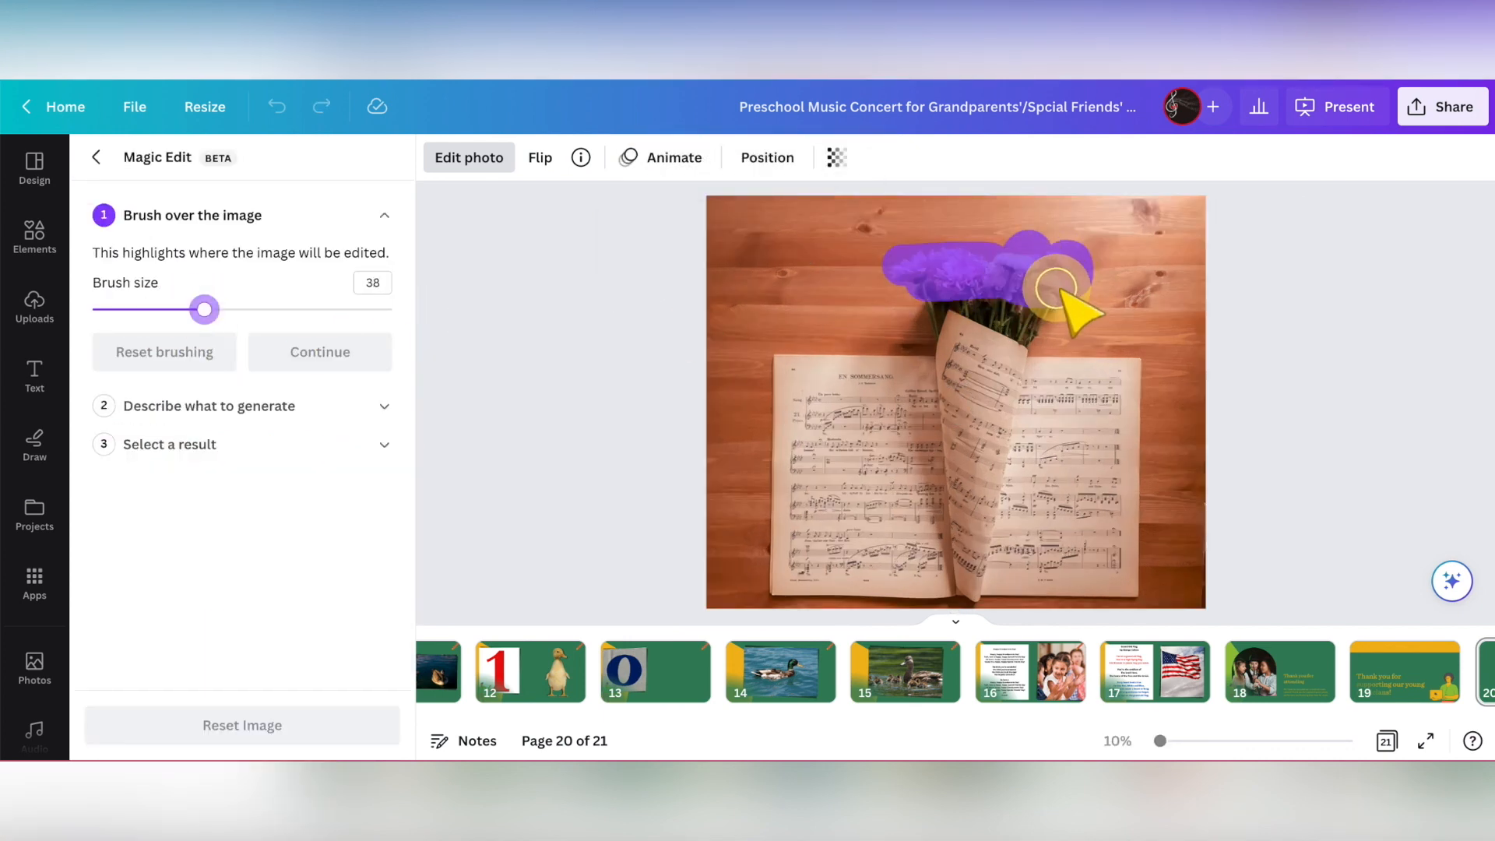
pyautogui.click(257, 352)
pyautogui.click(243, 367)
pyautogui.write('roses')
pyautogui.click(234, 634)
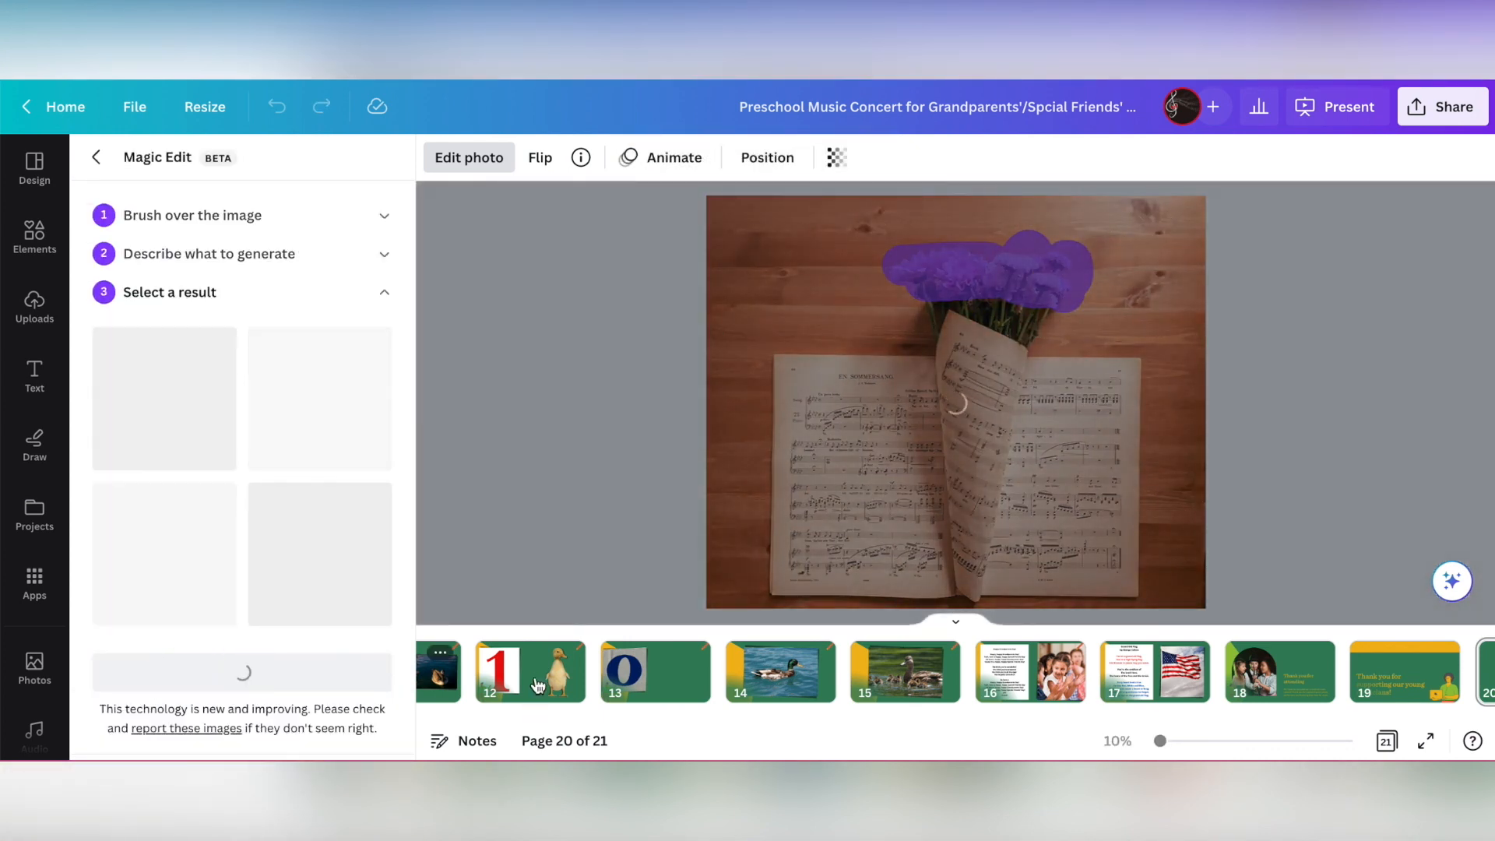
# Step: Use Magic Edit at brush size 50 on the page 21 photo to replace the word "Amadeus" with "Flintstones"
pyautogui.hscroll(4, 535, 682)
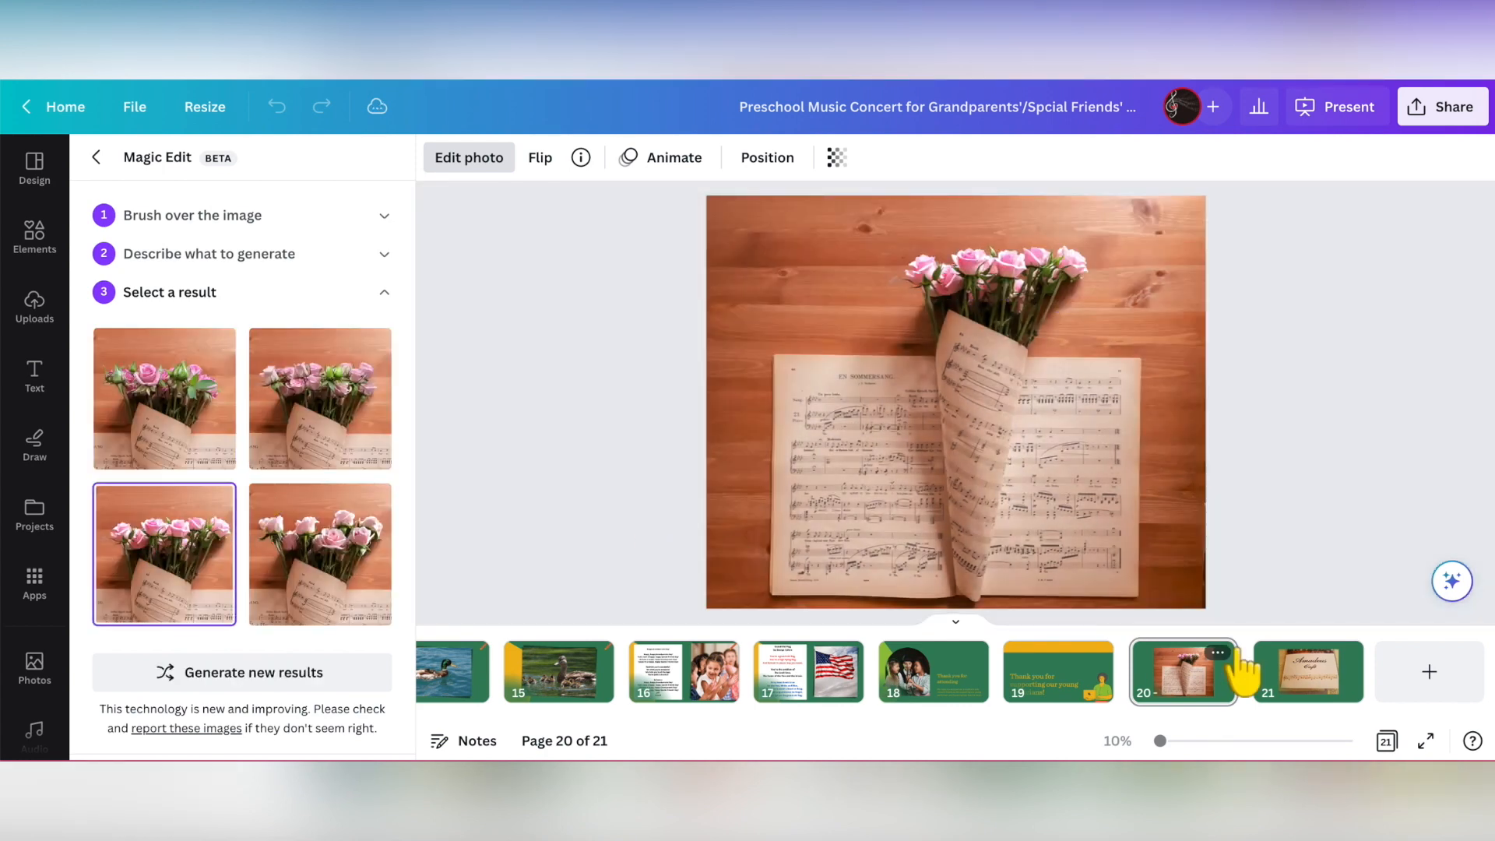
pyautogui.click(1277, 671)
pyautogui.click(710, 394)
pyautogui.click(469, 157)
pyautogui.click(342, 307)
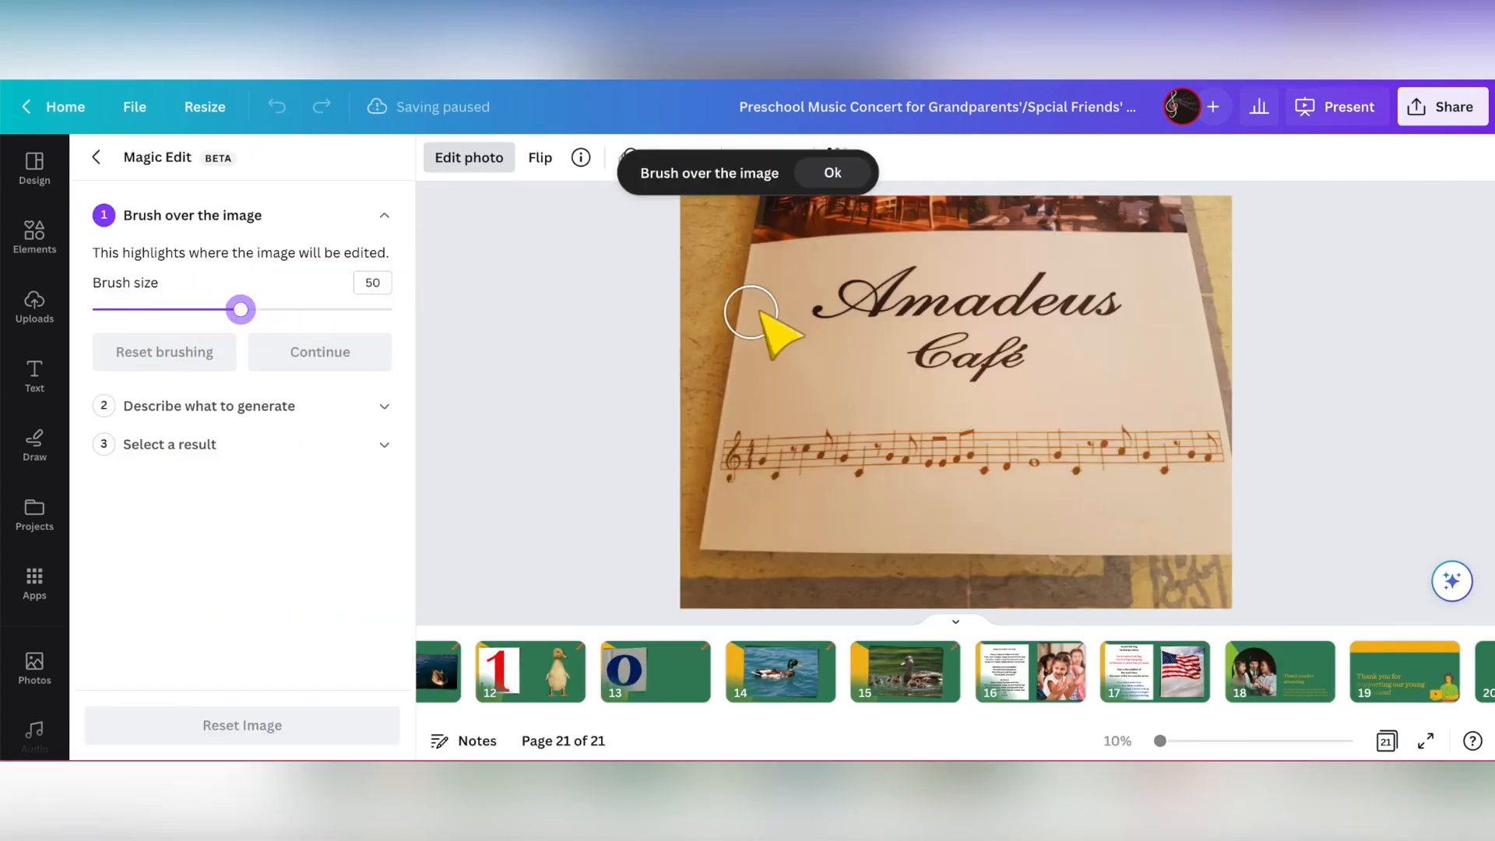
pyautogui.moveTo(778, 308)
pyautogui.mouseDown()
pyautogui.moveTo(901, 300)
pyautogui.moveTo(1134, 323)
pyautogui.moveTo(1129, 288)
pyautogui.mouseUp()
pyautogui.click(320, 352)
pyautogui.write('Flintstones')
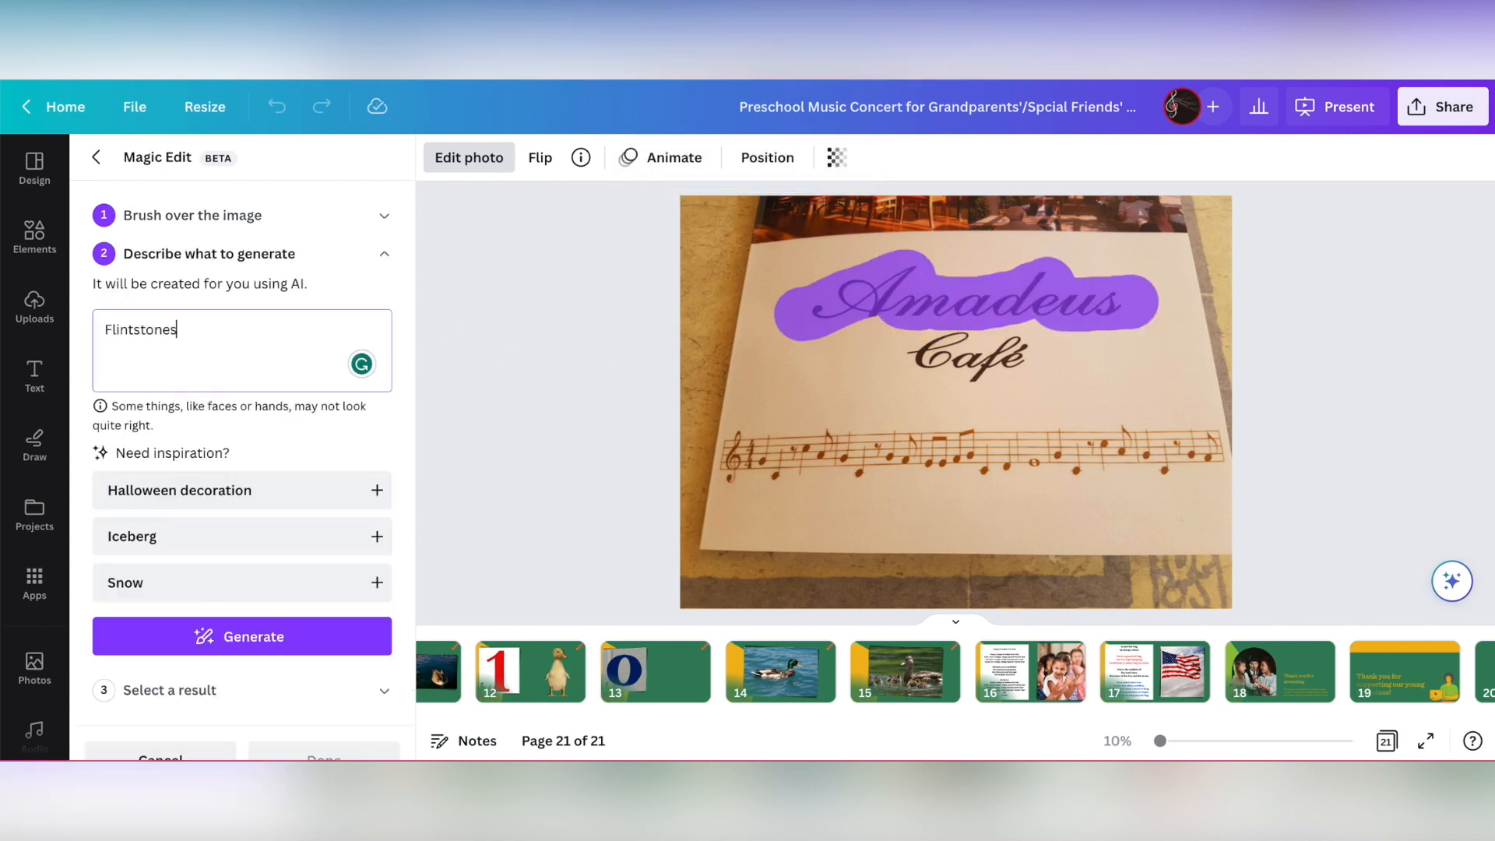
pyautogui.click(144, 645)
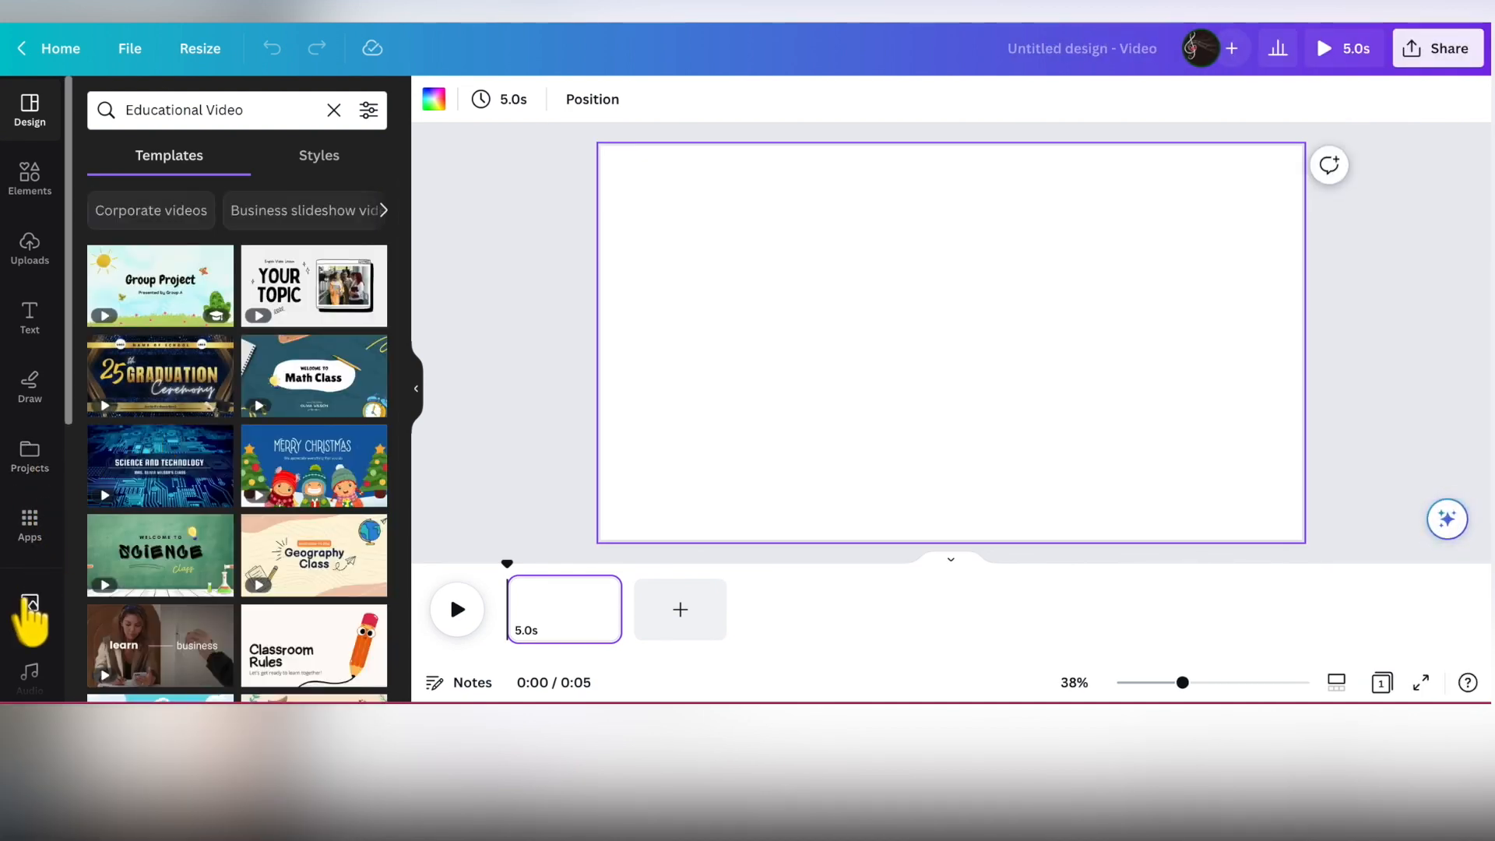
# Step: Fill the blank first page of the video with the grey instruments photo from the recently used photos
pyautogui.click(28, 607)
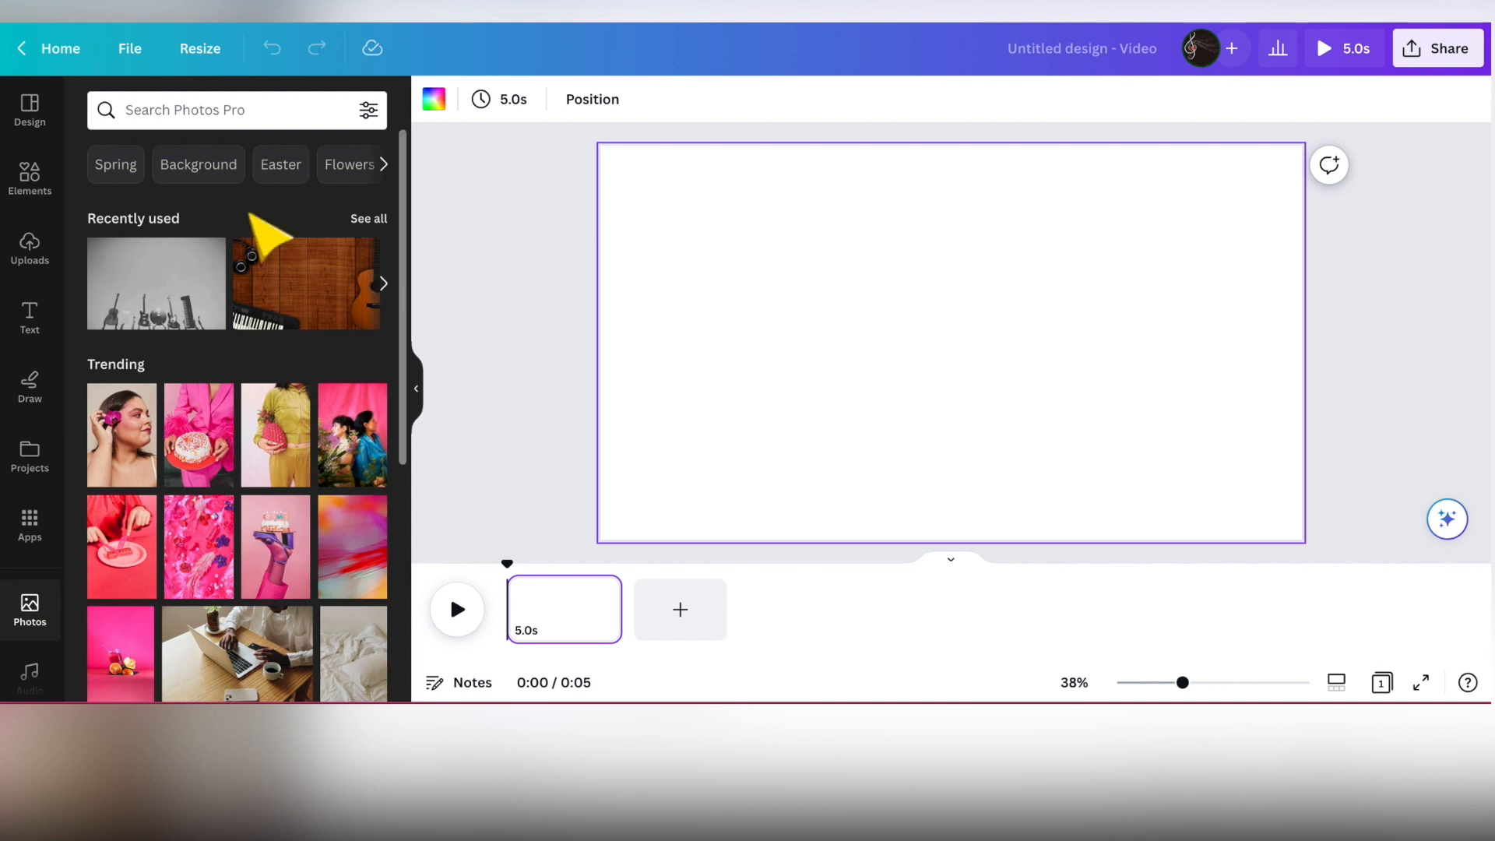
pyautogui.click(367, 219)
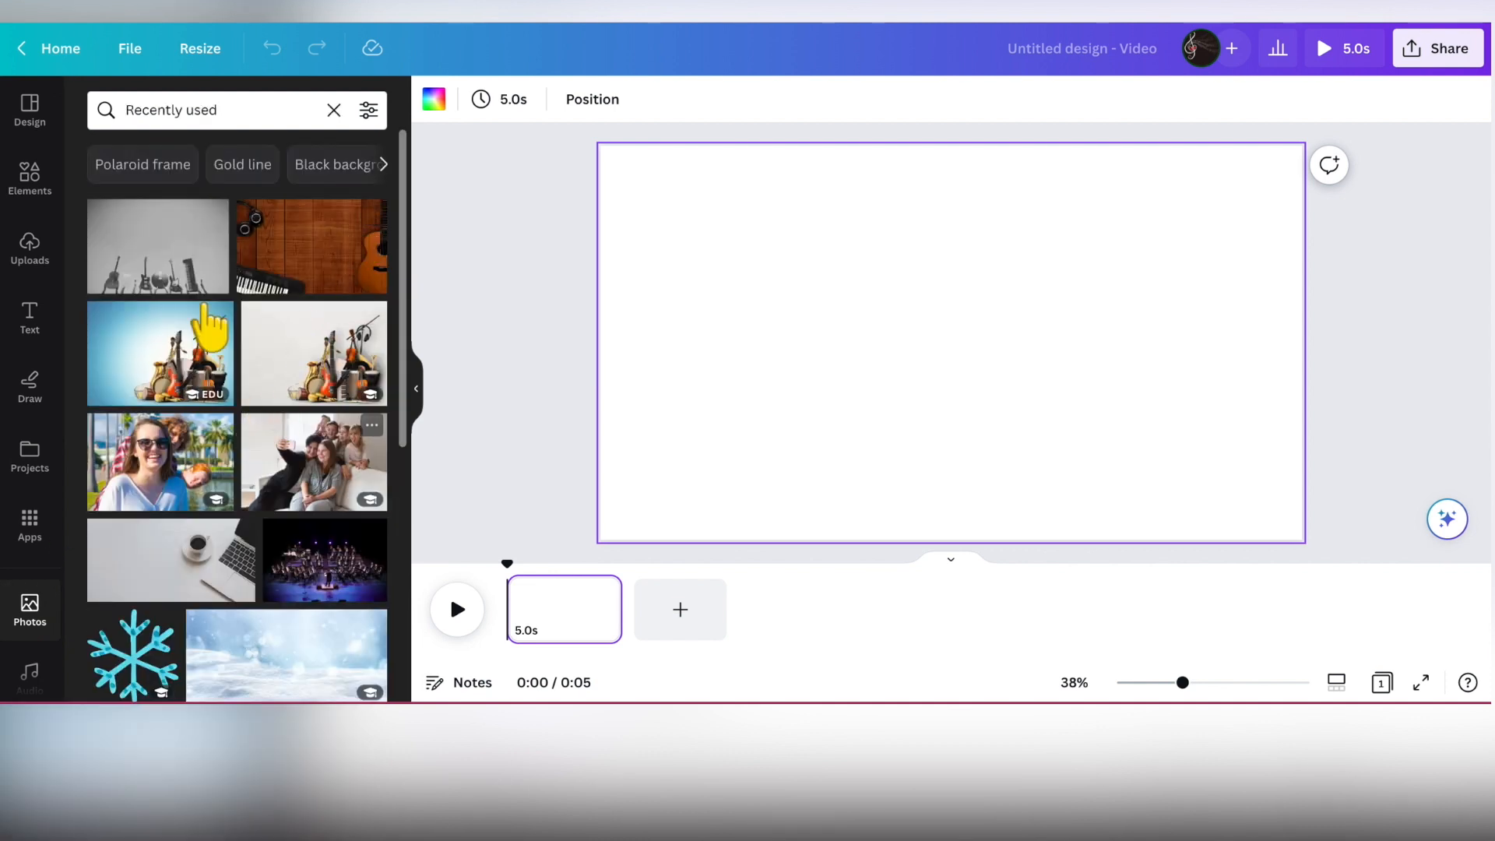
pyautogui.moveTo(144, 233); pyautogui.dragTo(617, 264)
# Step: Add a second page with the wooden background photo of headphones, keyboard and guitar, enlarged to cover the page
pyautogui.click(679, 609)
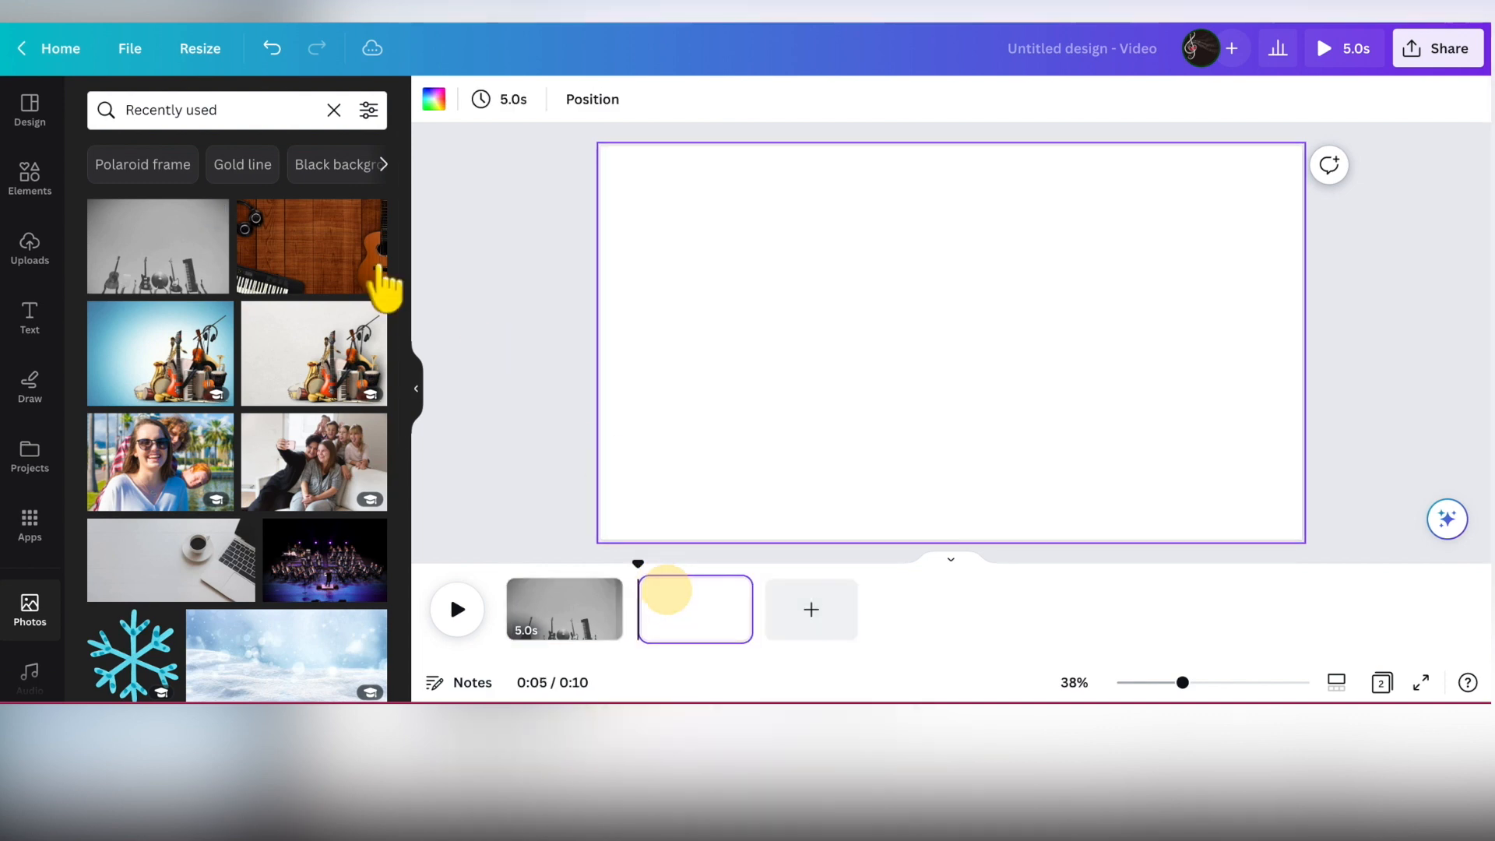
pyautogui.moveTo(327, 247); pyautogui.dragTo(623, 280)
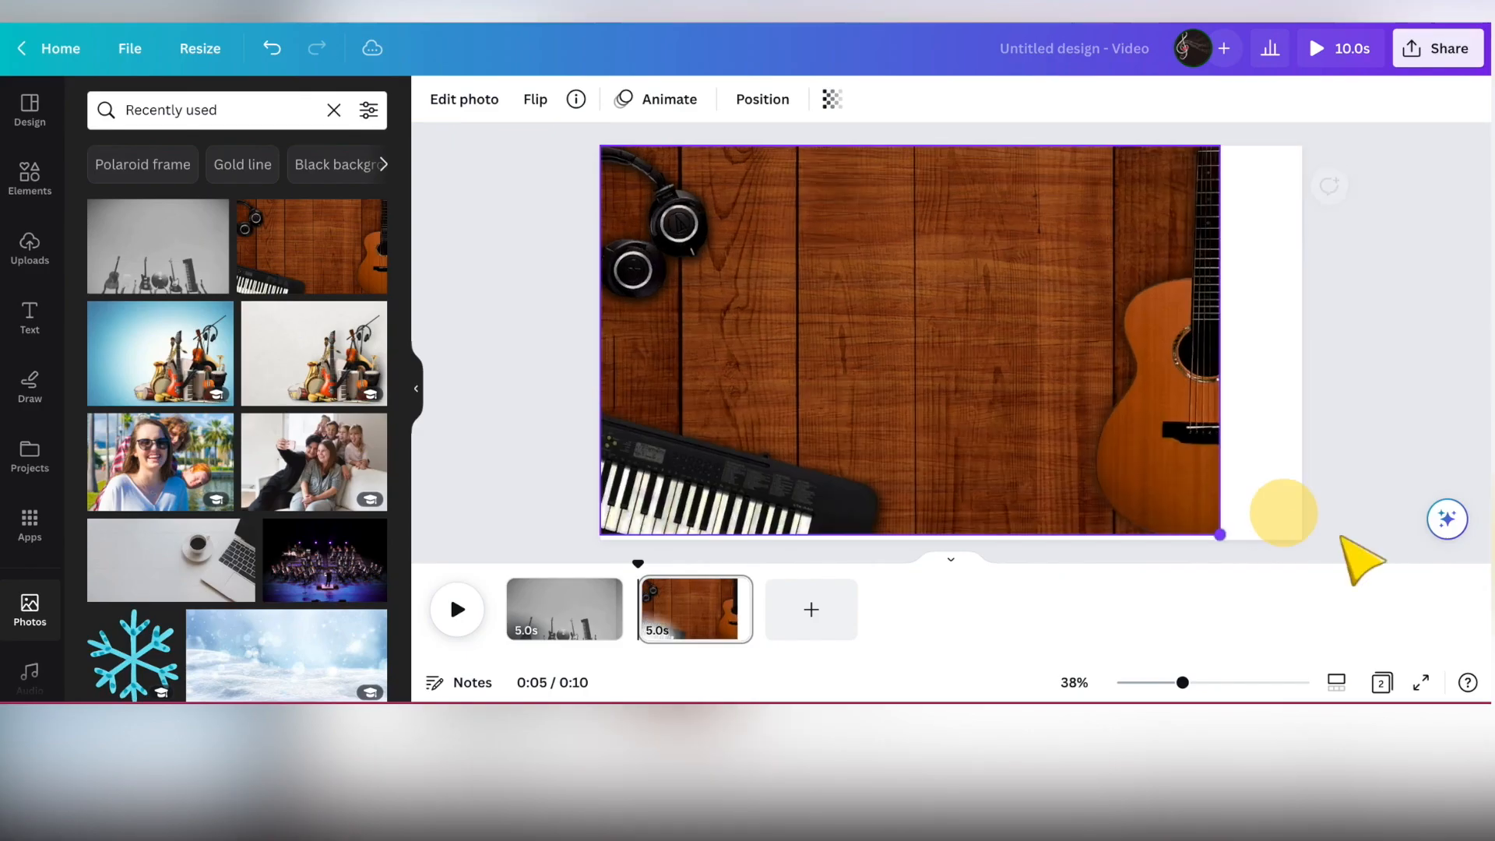
pyautogui.moveTo(1219, 535); pyautogui.dragTo(1355, 538)
# Step: Add two more pages, one filled with the concert orchestra photo and one with the light-background instruments photo
pyautogui.click(833, 623)
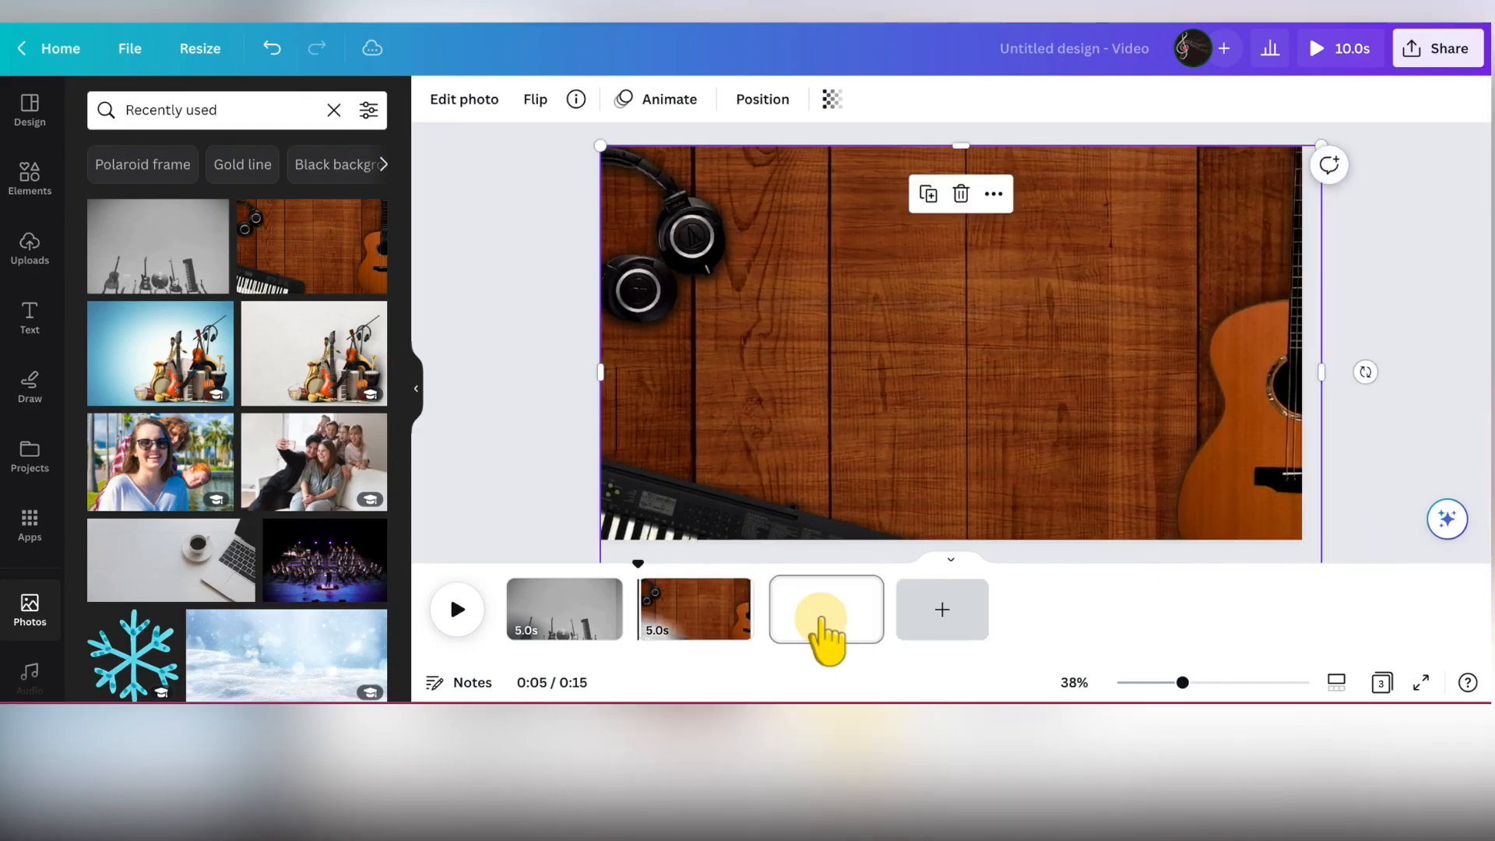
pyautogui.moveTo(331, 584); pyautogui.dragTo(615, 429)
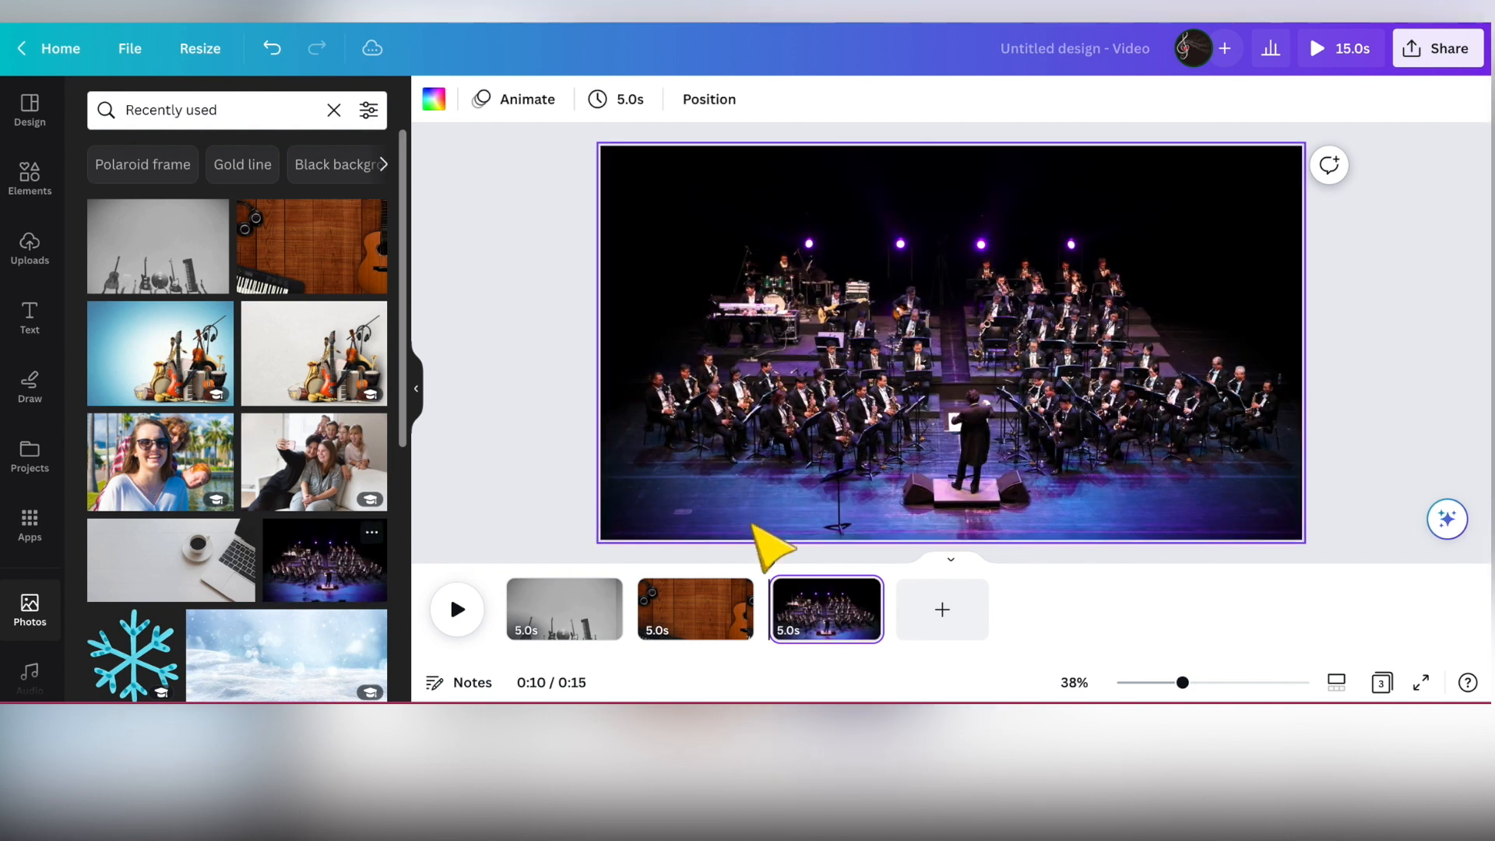
pyautogui.click(939, 615)
pyautogui.moveTo(320, 381); pyautogui.dragTo(609, 336)
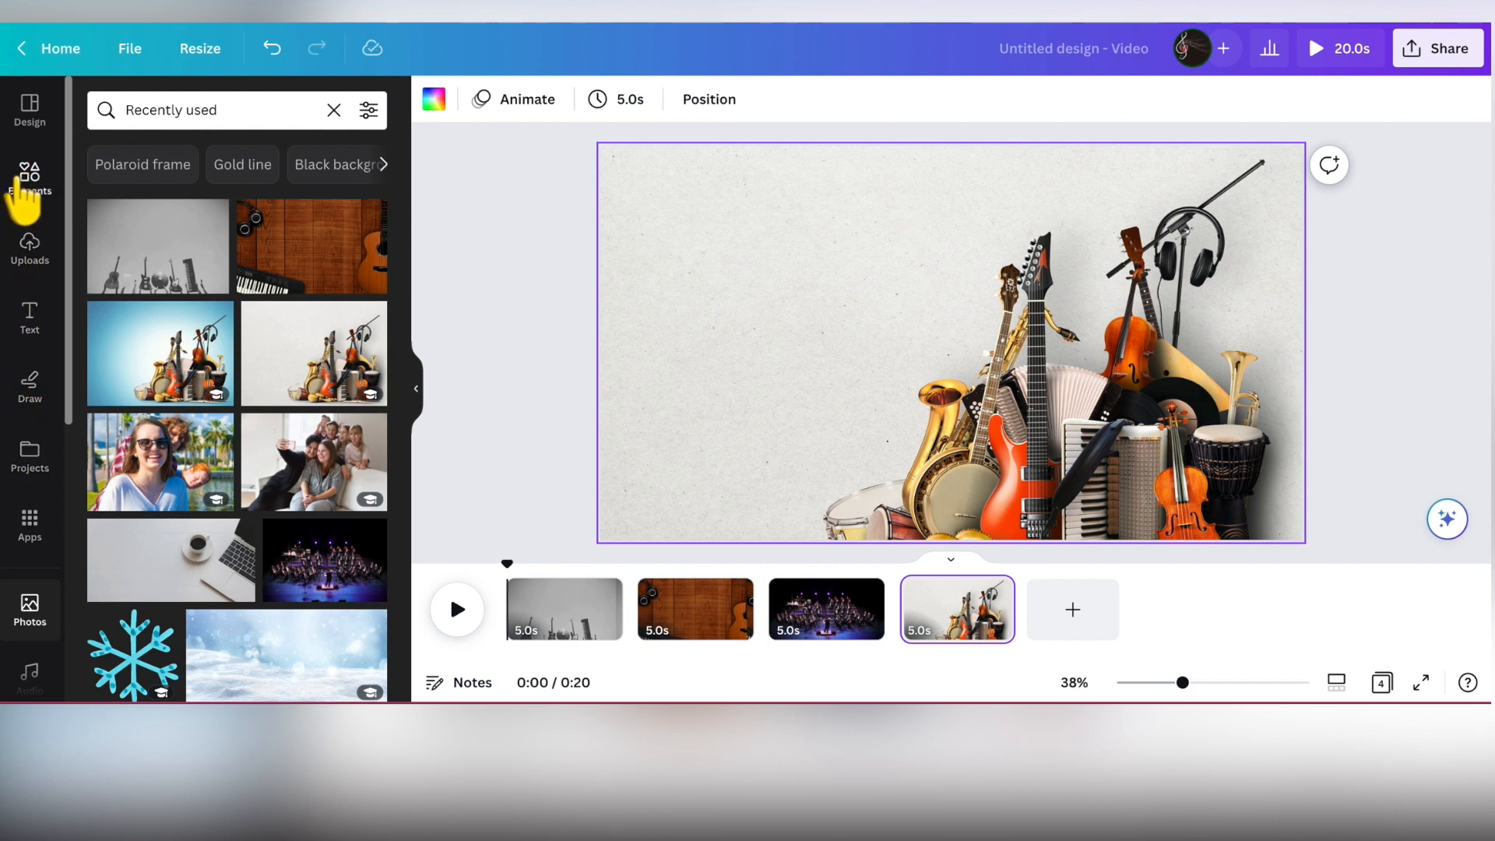
# Step: Add the uploaded audio "01 Don't Stop Believin'" as the video's soundtrack
pyautogui.click(31, 265)
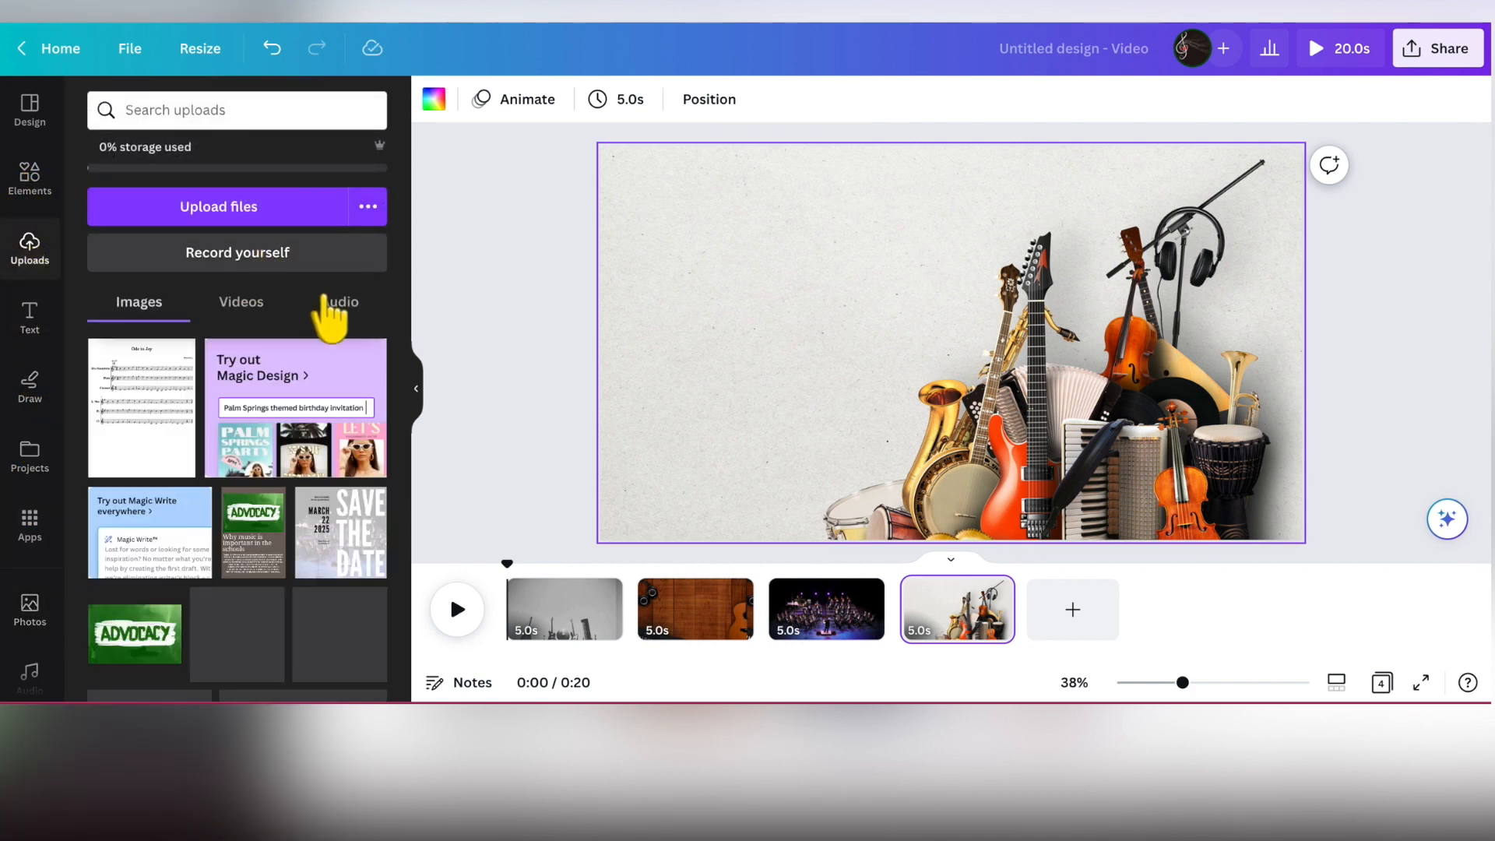
pyautogui.click(333, 308)
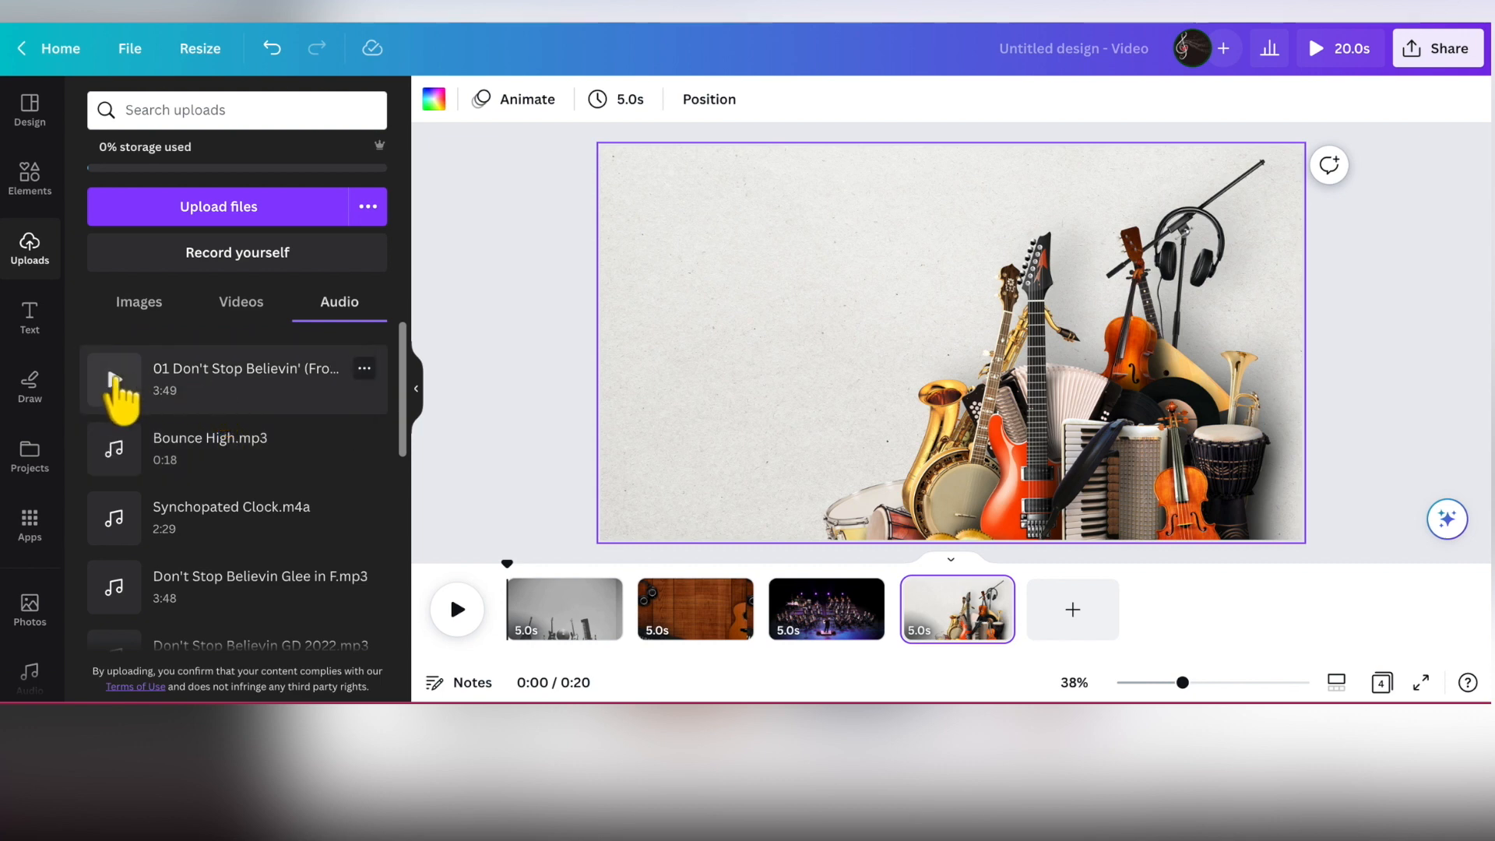
pyautogui.click(178, 389)
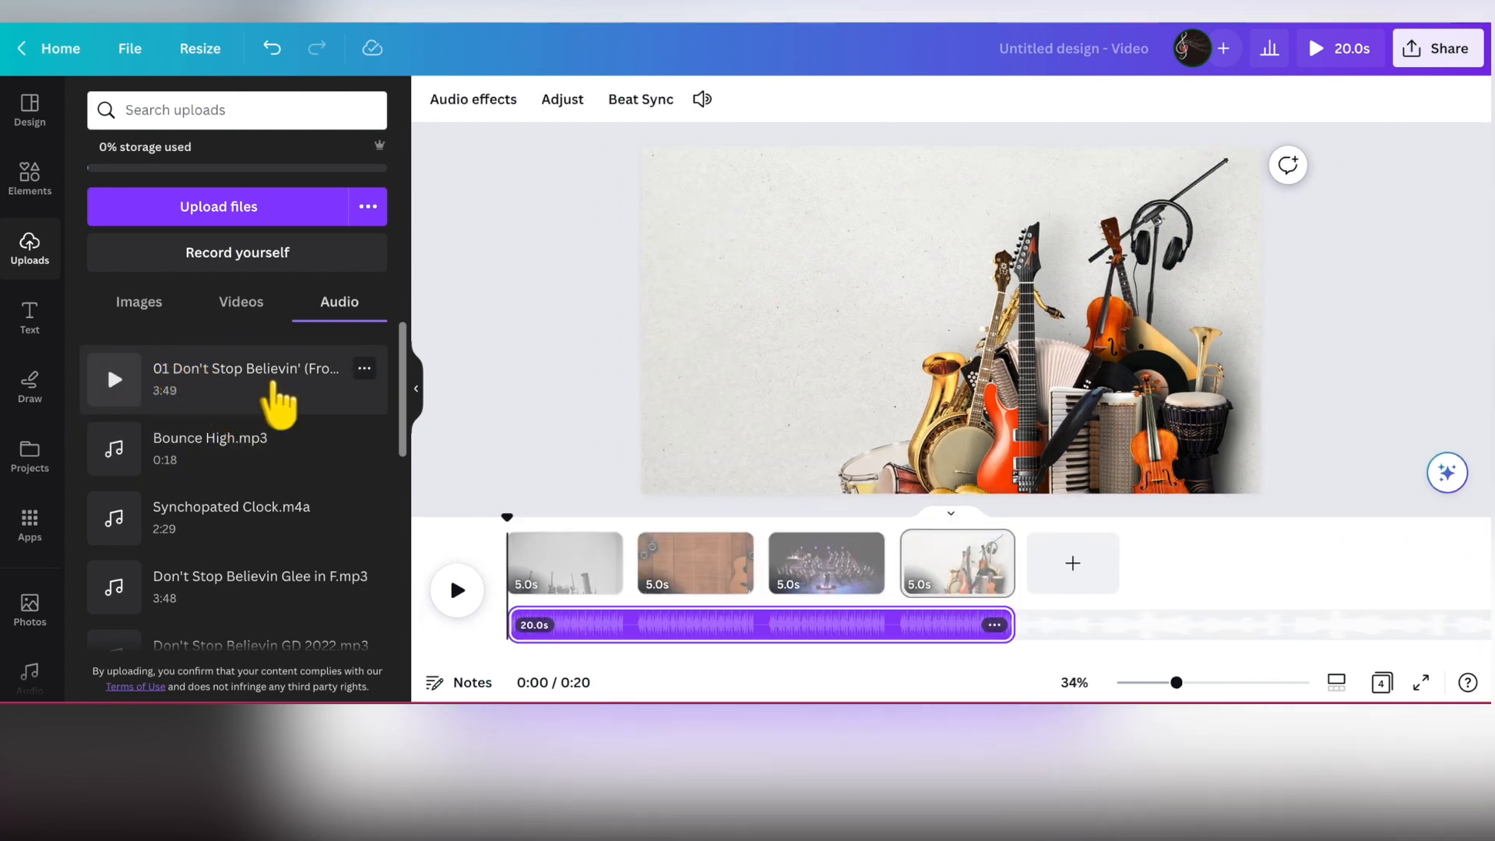
# Step: Sync the video's pages to the music with Beat Sync and play the result
pyautogui.click(640, 99)
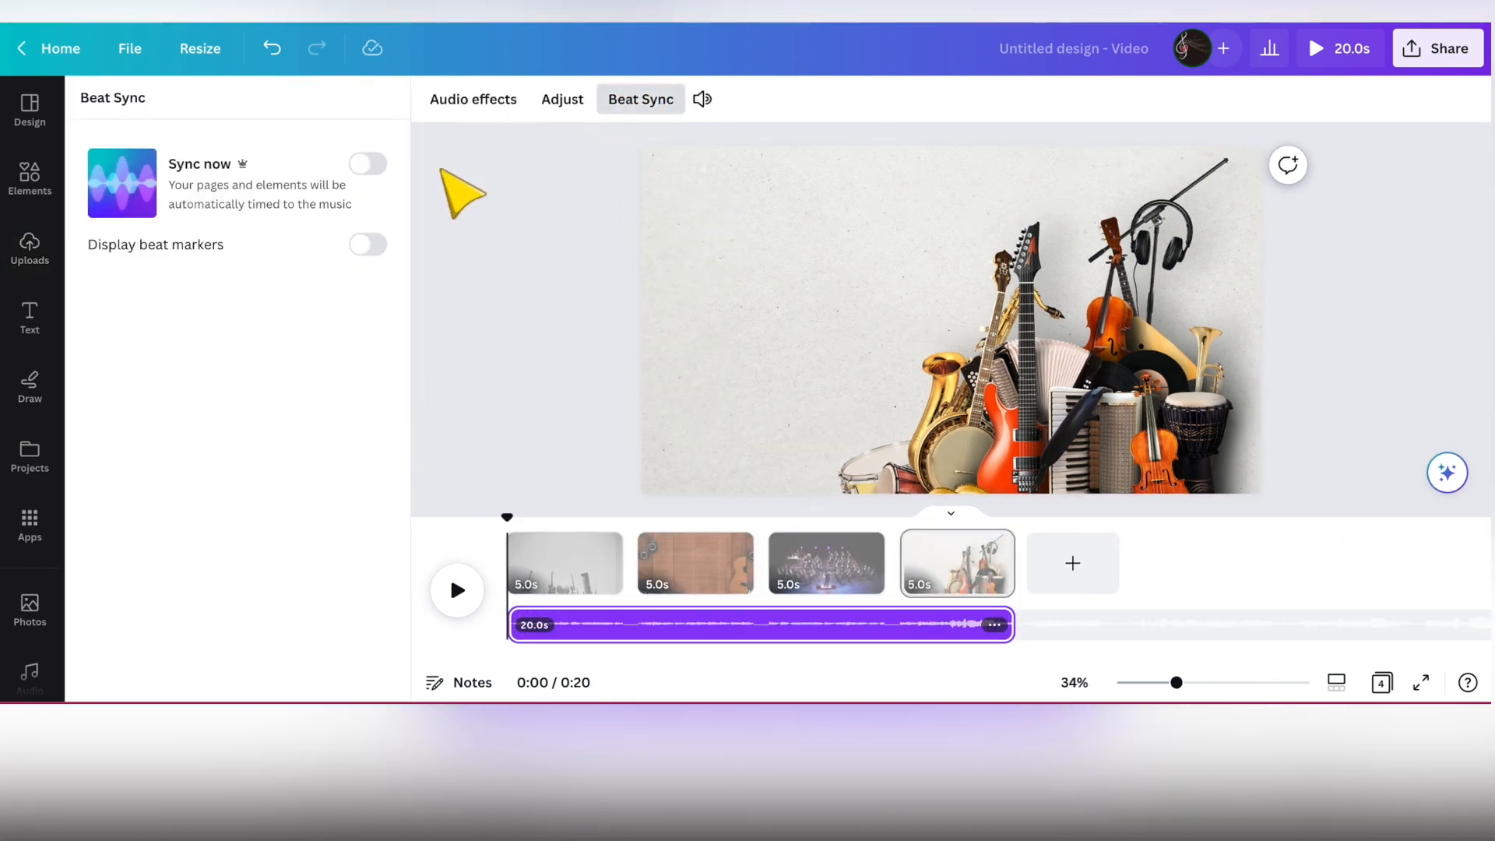
pyautogui.click(368, 164)
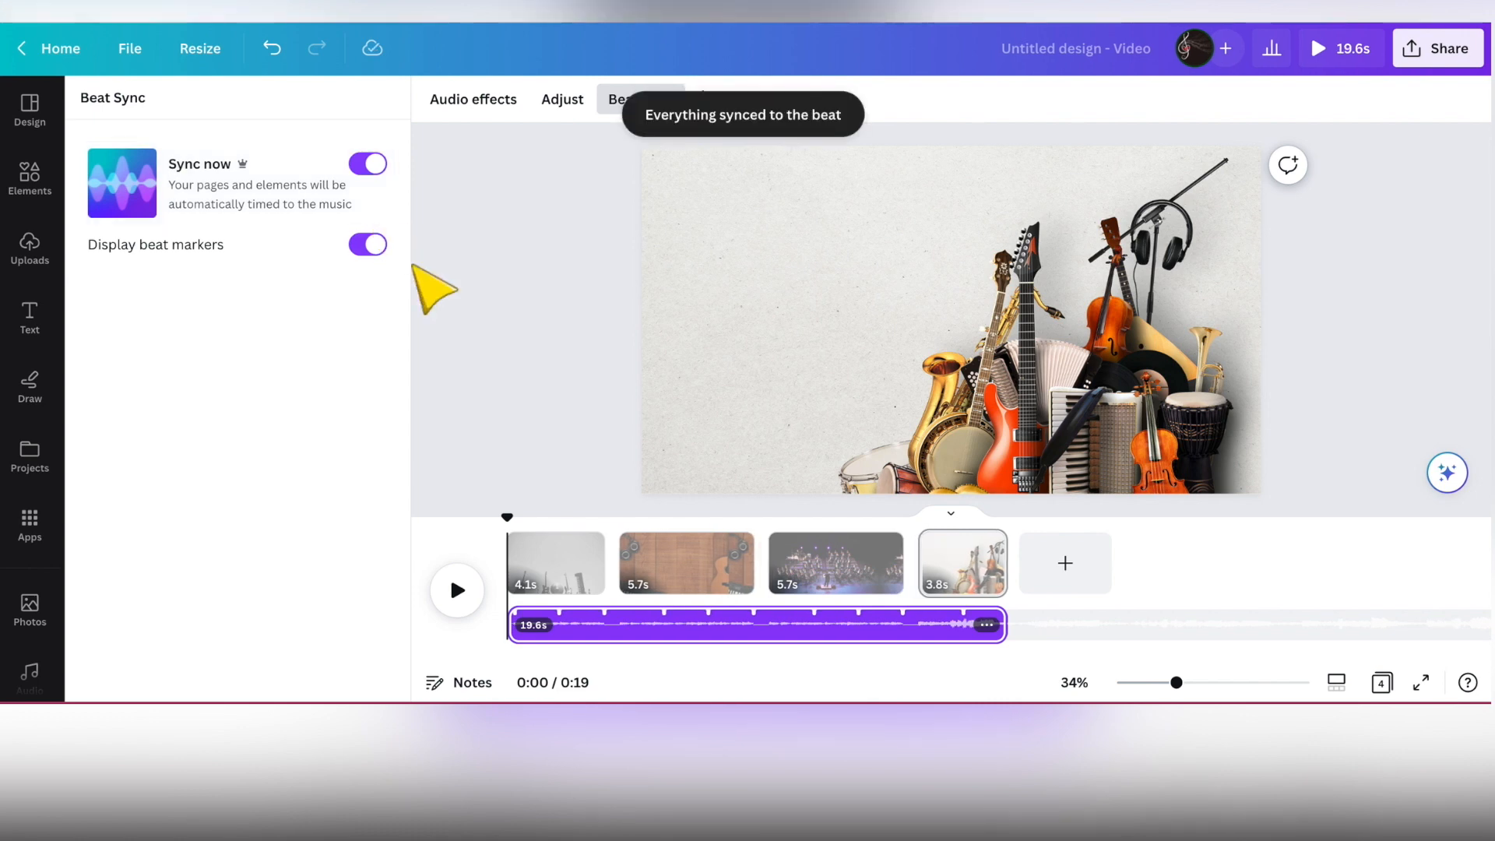
pyautogui.click(463, 585)
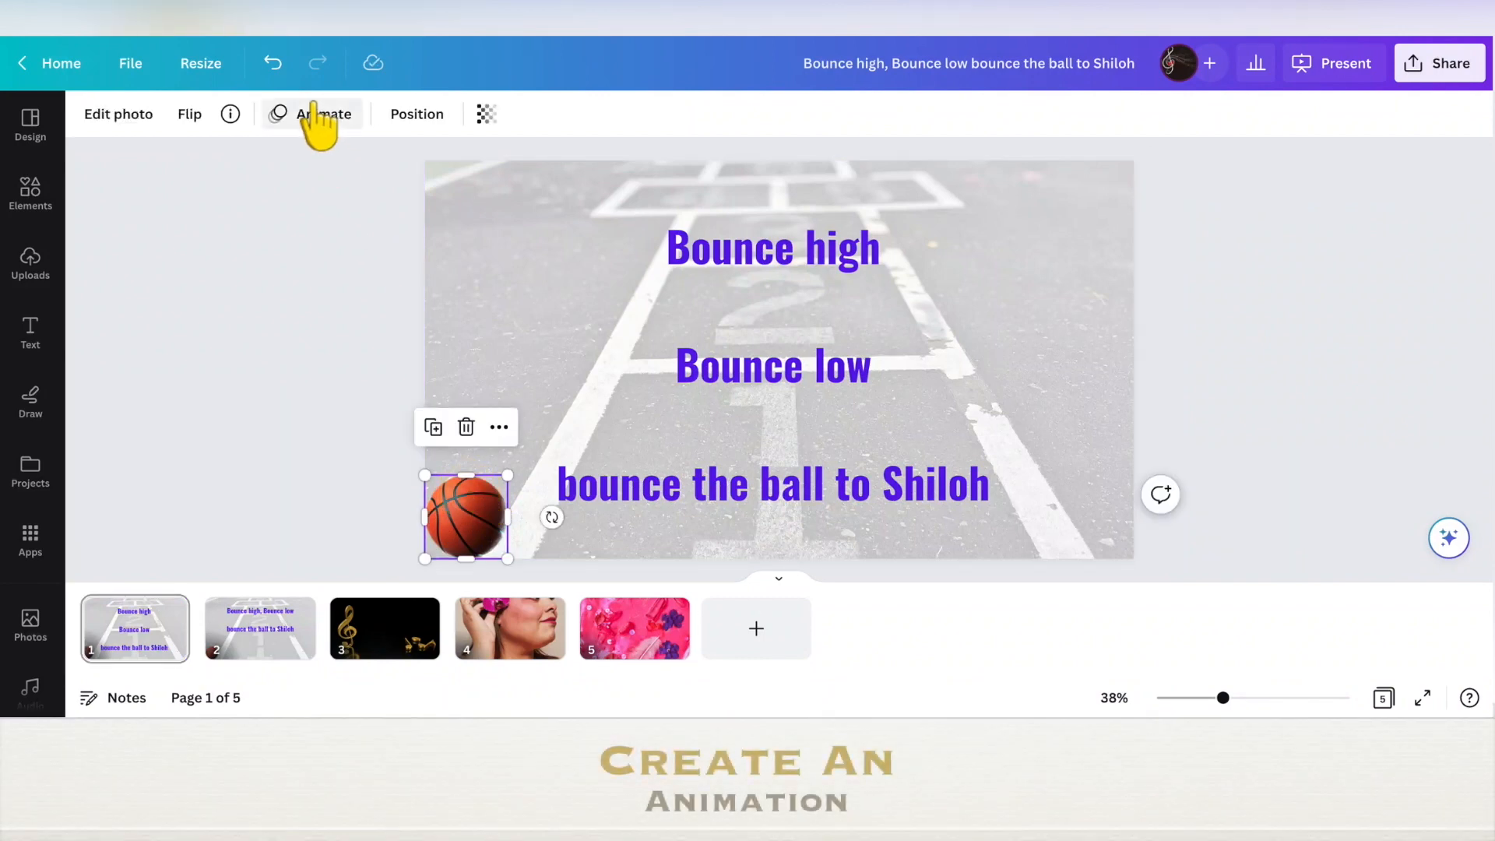
# Step: Create a custom animation that bounces the basketball from the lower left corner across the lyrics to the right side of the page
pyautogui.click(315, 117)
pyautogui.click(200, 187)
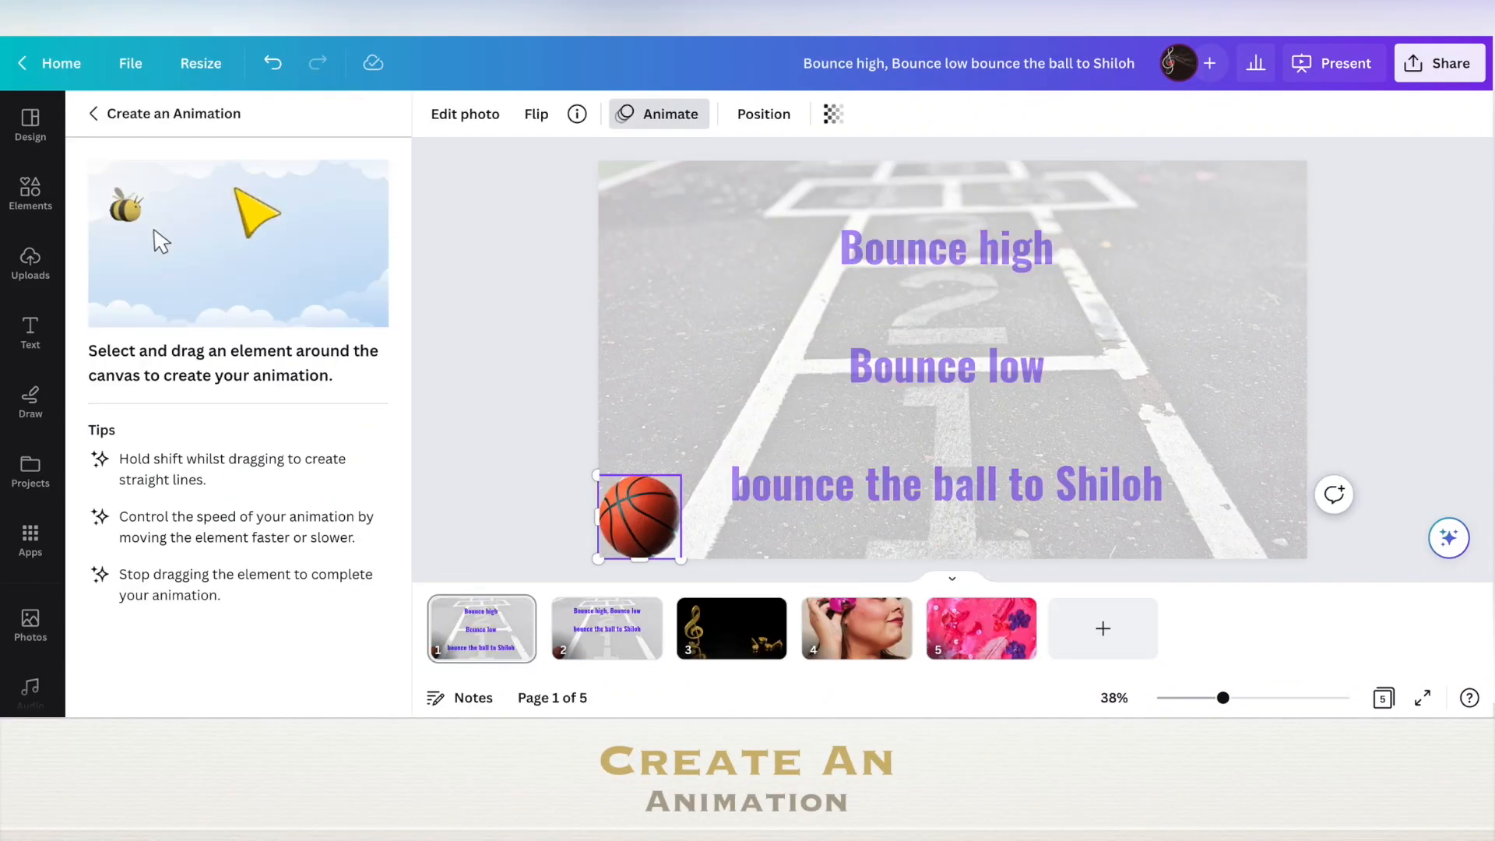
pyautogui.moveTo(637, 520)
pyautogui.mouseDown()
pyautogui.moveTo(703, 332)
pyautogui.moveTo(769, 374)
pyautogui.moveTo(735, 387)
pyautogui.moveTo(854, 361)
pyautogui.moveTo(817, 383)
pyautogui.moveTo(892, 347)
pyautogui.moveTo(976, 449)
pyautogui.moveTo(1037, 385)
pyautogui.moveTo(1121, 396)
pyautogui.moveTo(1106, 362)
pyautogui.moveTo(1187, 322)
pyautogui.moveTo(1202, 428)
pyautogui.moveTo(1274, 397)
pyautogui.moveTo(1256, 491)
pyautogui.moveTo(1265, 536)
pyautogui.mouseUp()
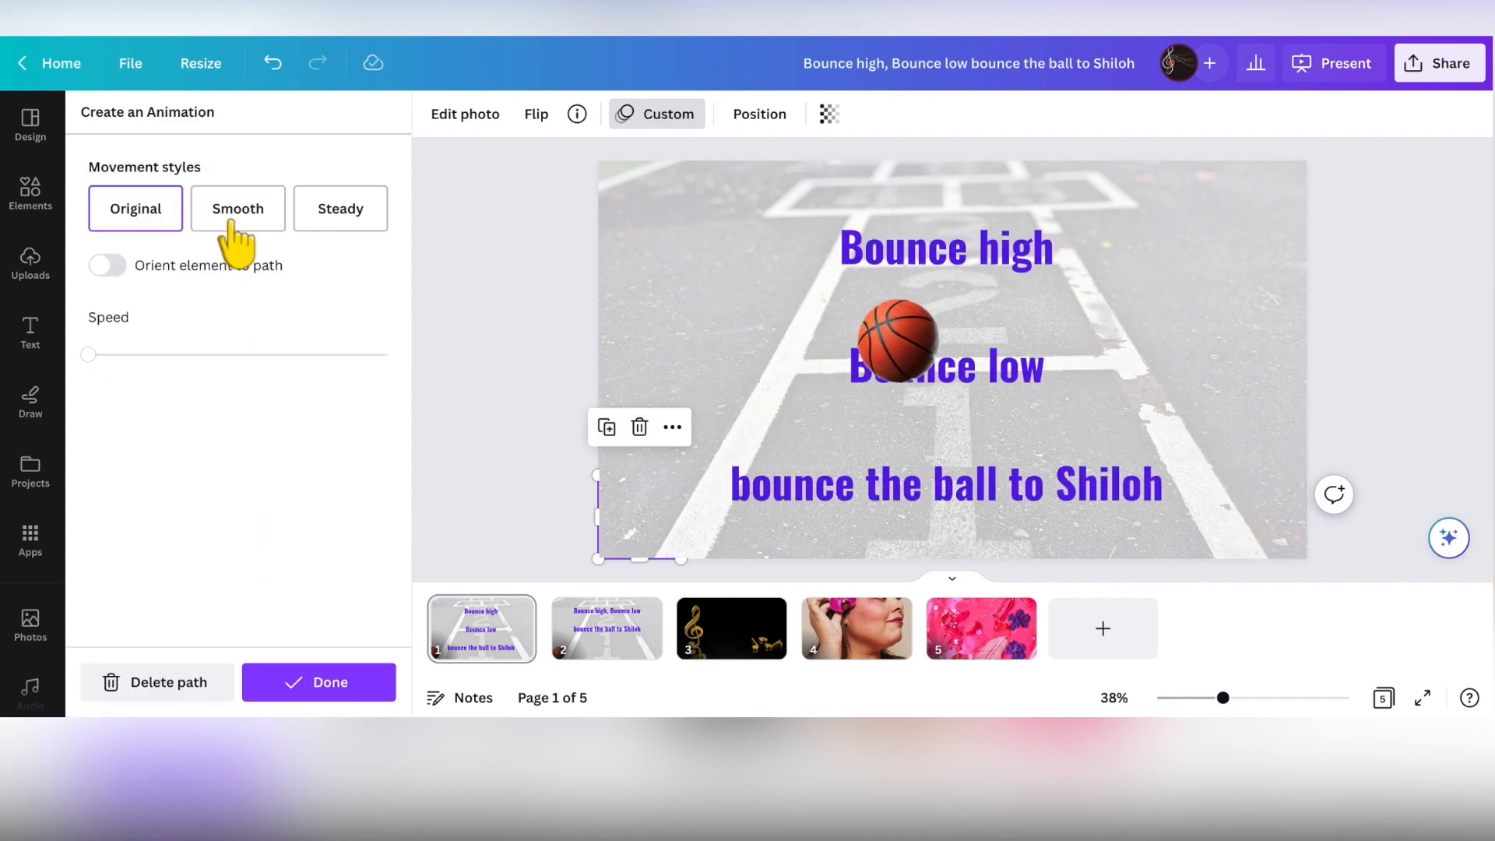
# Step: Set the basketball animation's movement style to Smooth and its speed to about halfway, and go to page 2
pyautogui.click(315, 208)
pyautogui.click(254, 207)
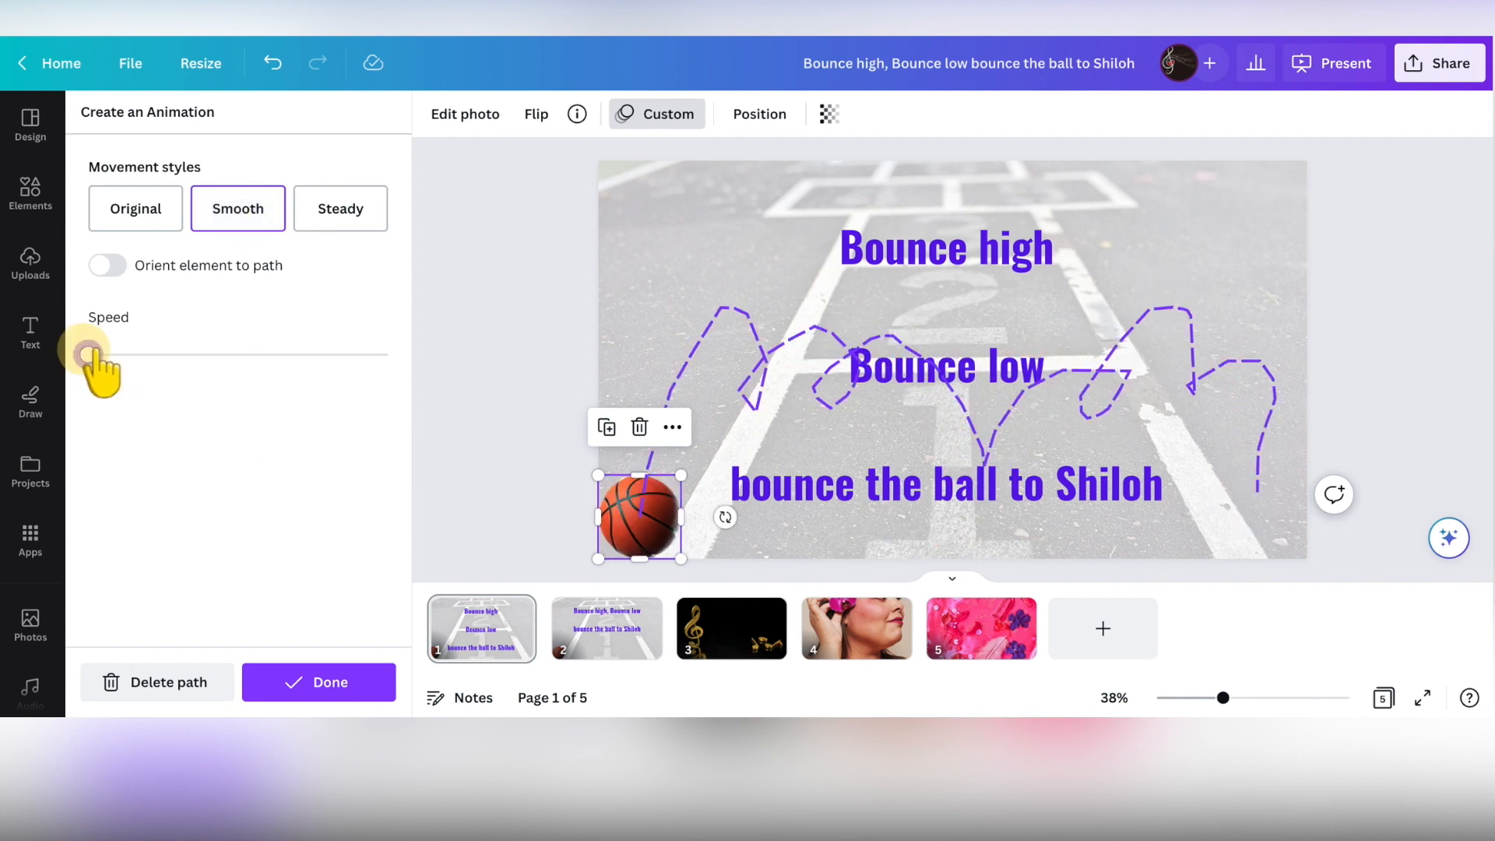
pyautogui.moveTo(90, 356); pyautogui.dragTo(236, 355)
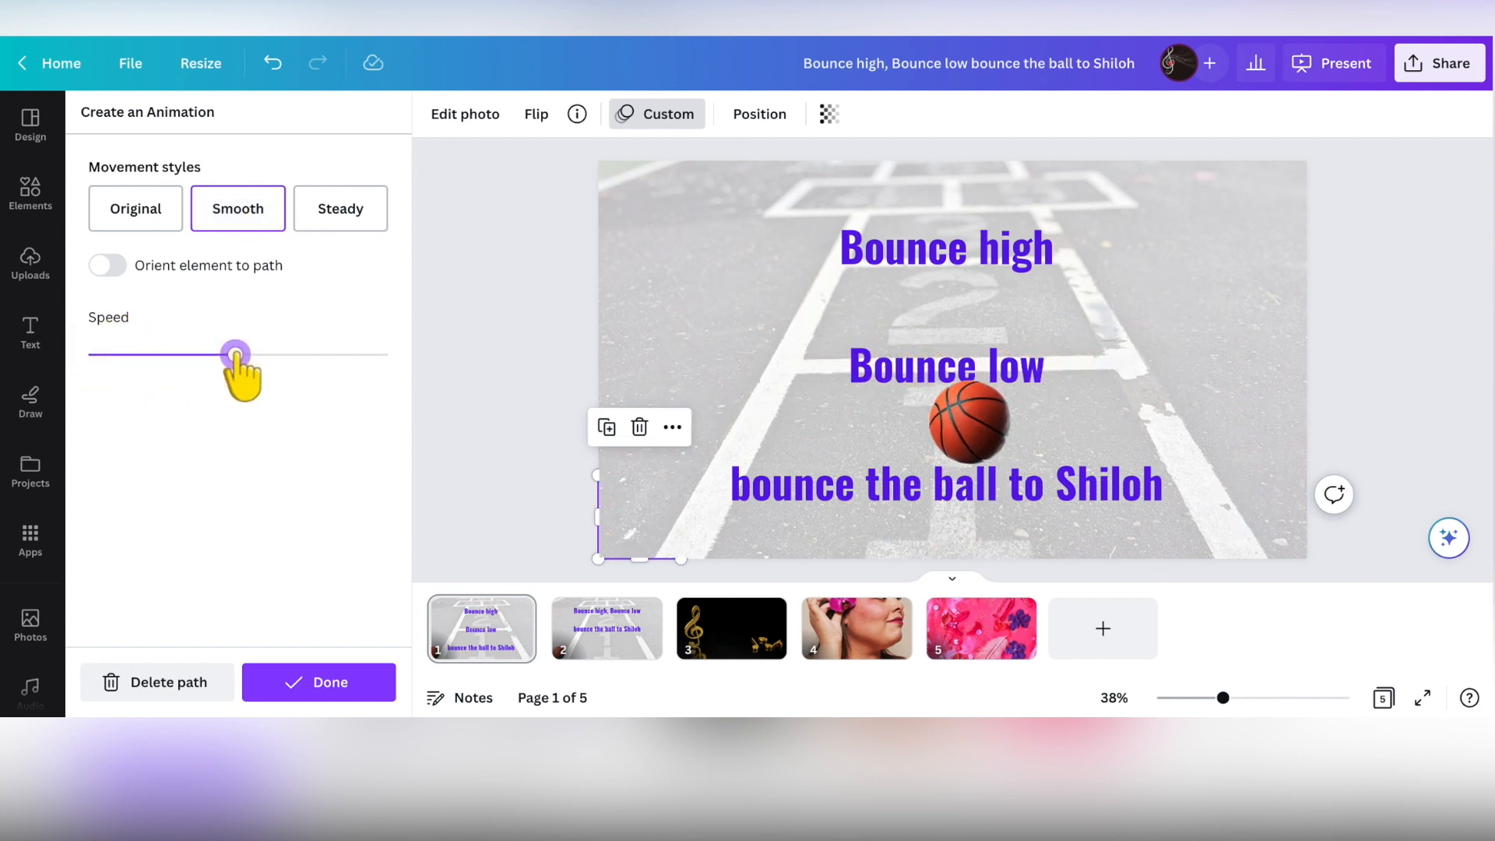
pyautogui.click(592, 619)
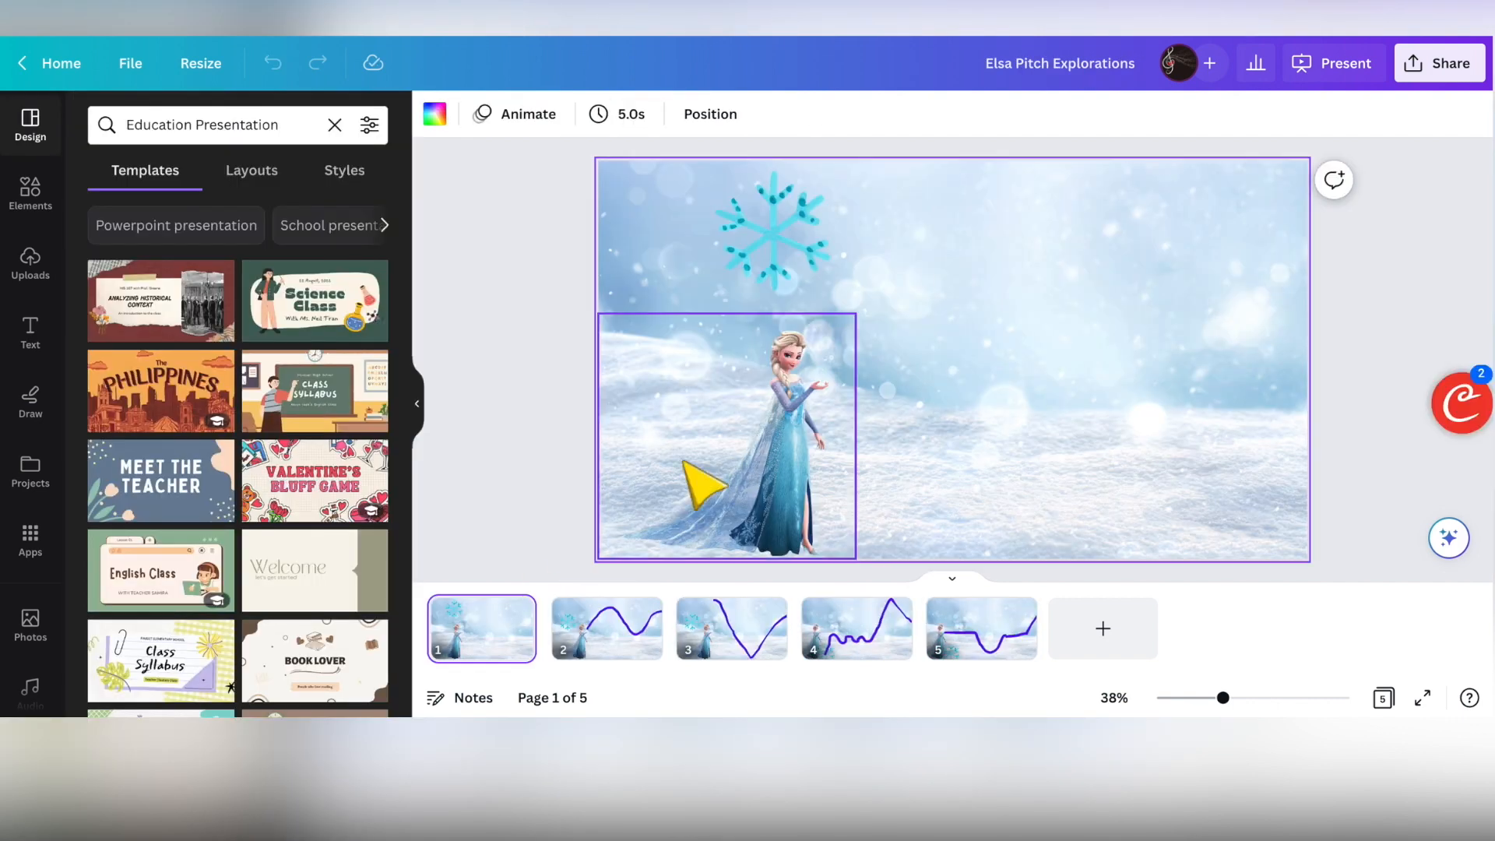
# Step: Present the Elsa Pitch Explorations design full screen from its first page
pyautogui.click(787, 271)
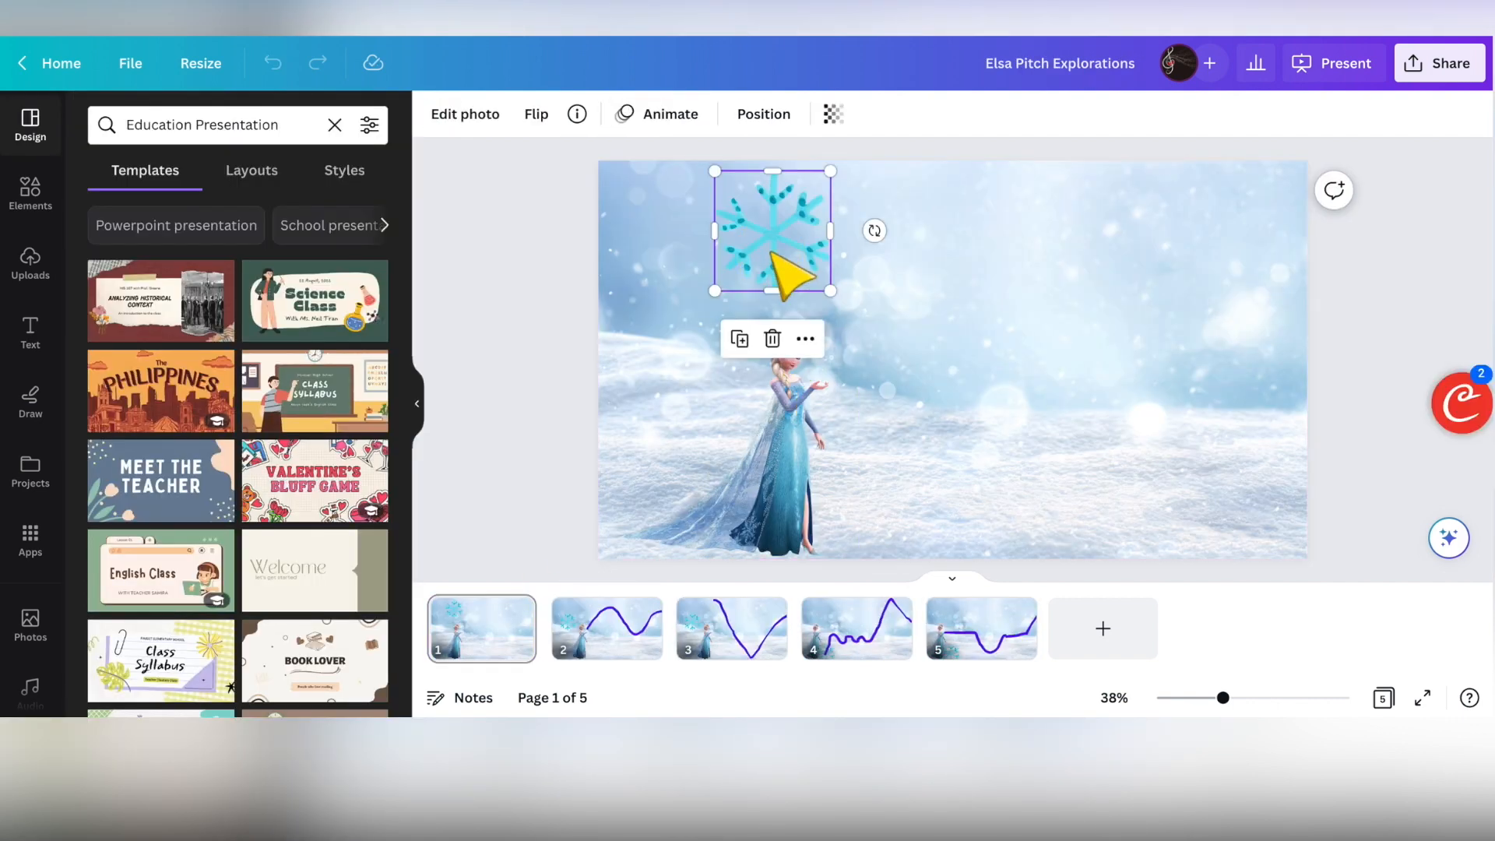
pyautogui.click(1323, 66)
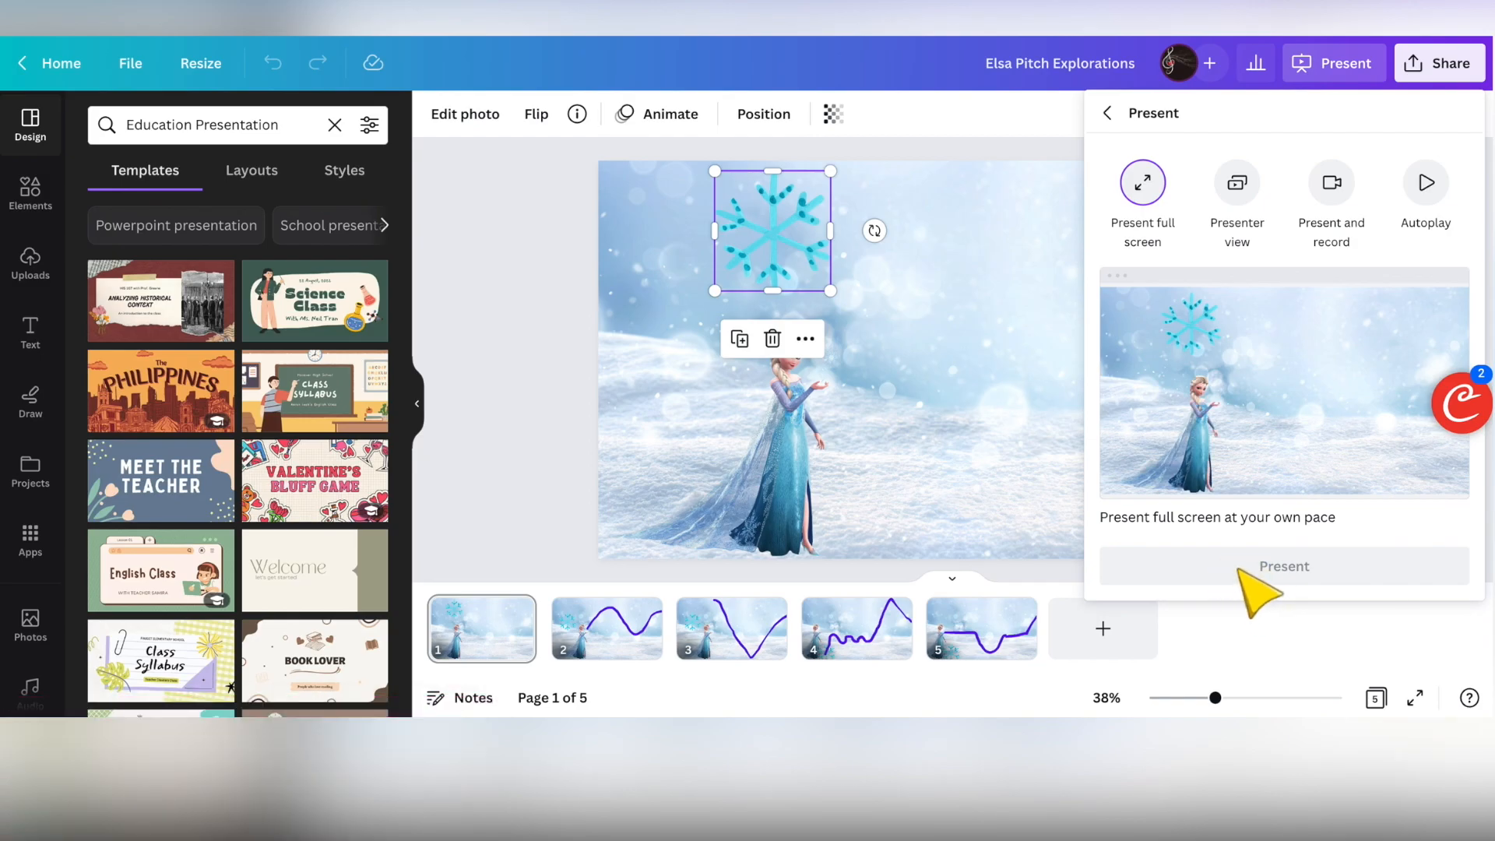
pyautogui.click(1261, 567)
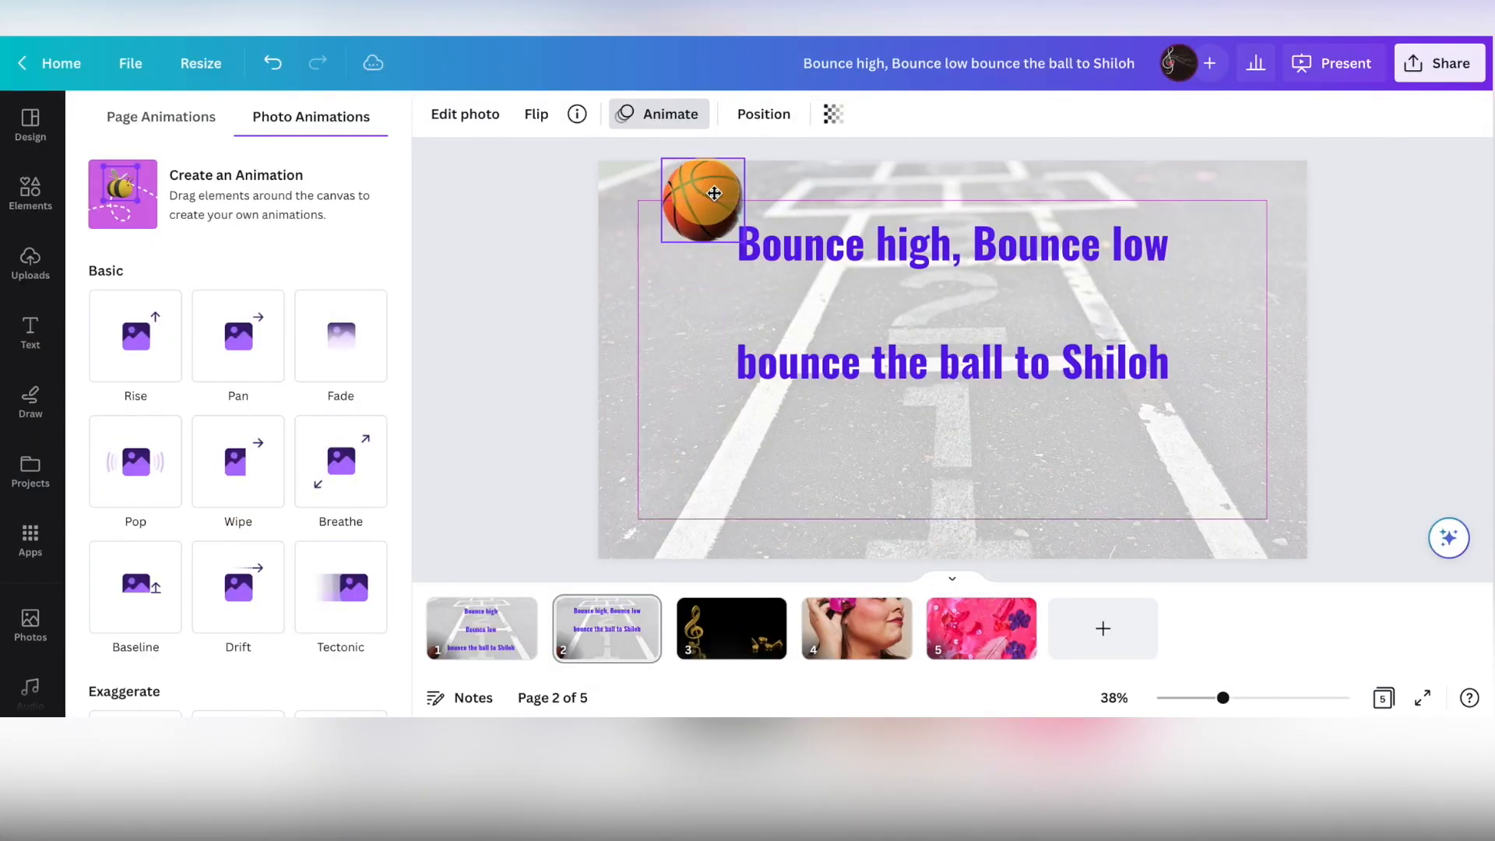
# Step: Move the basketball on page 2 from above the first lyric line to the end of the second line, and start a custom animation
pyautogui.moveTo(714, 194)
pyautogui.mouseDown()
pyautogui.moveTo(774, 207)
pyautogui.moveTo(1139, 204)
pyautogui.moveTo(771, 312)
pyautogui.moveTo(934, 306)
pyautogui.moveTo(1146, 327)
pyautogui.mouseUp()
pyautogui.click(241, 217)
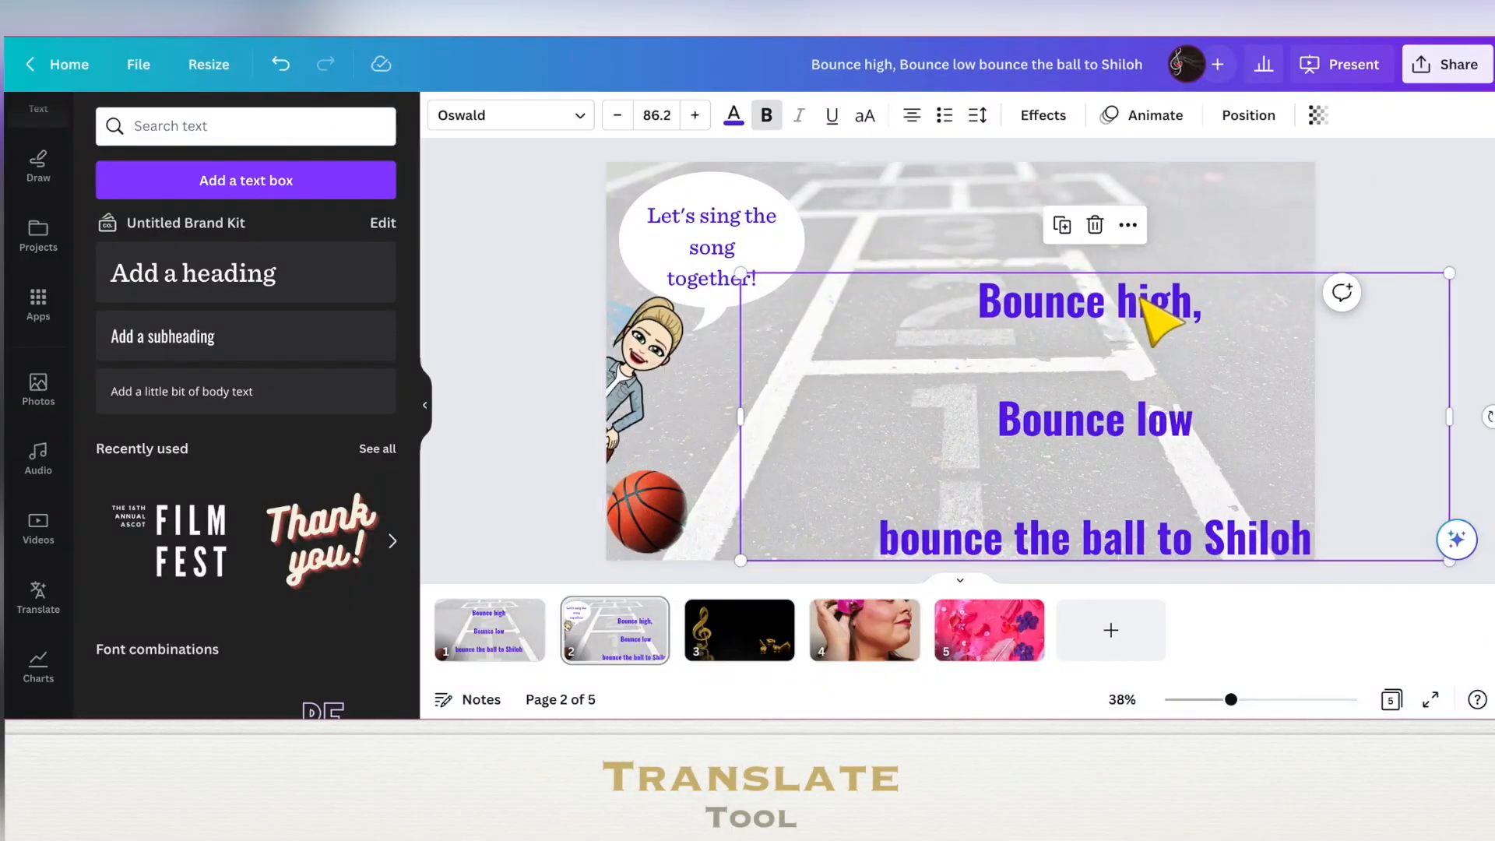
# Step: Translate page 2 with the song lyrics and speech bubble into Spanish using the Translate tool, and view the translated page
pyautogui.click(41, 595)
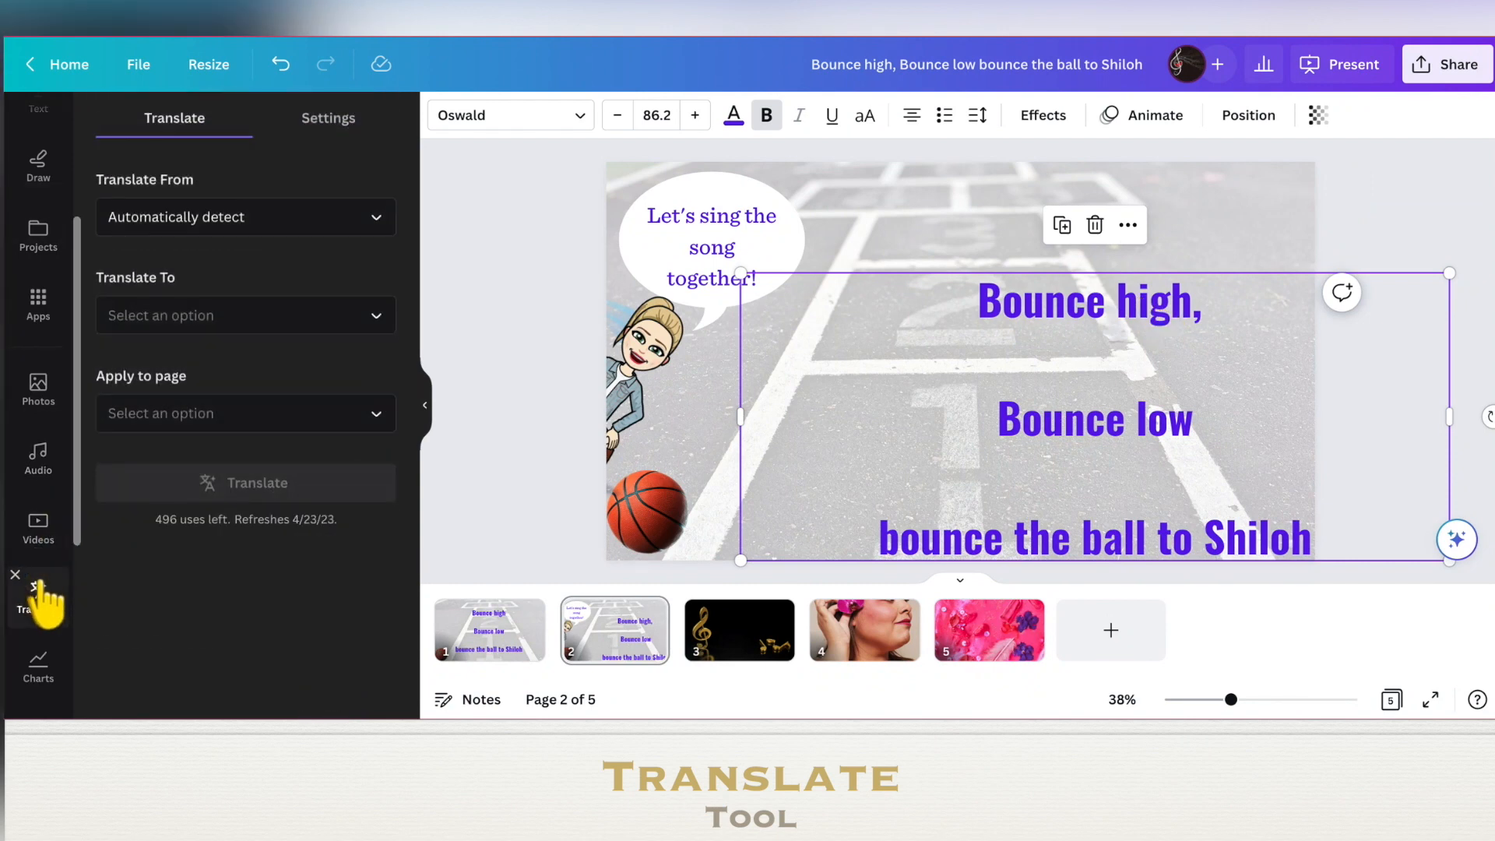
pyautogui.click(232, 318)
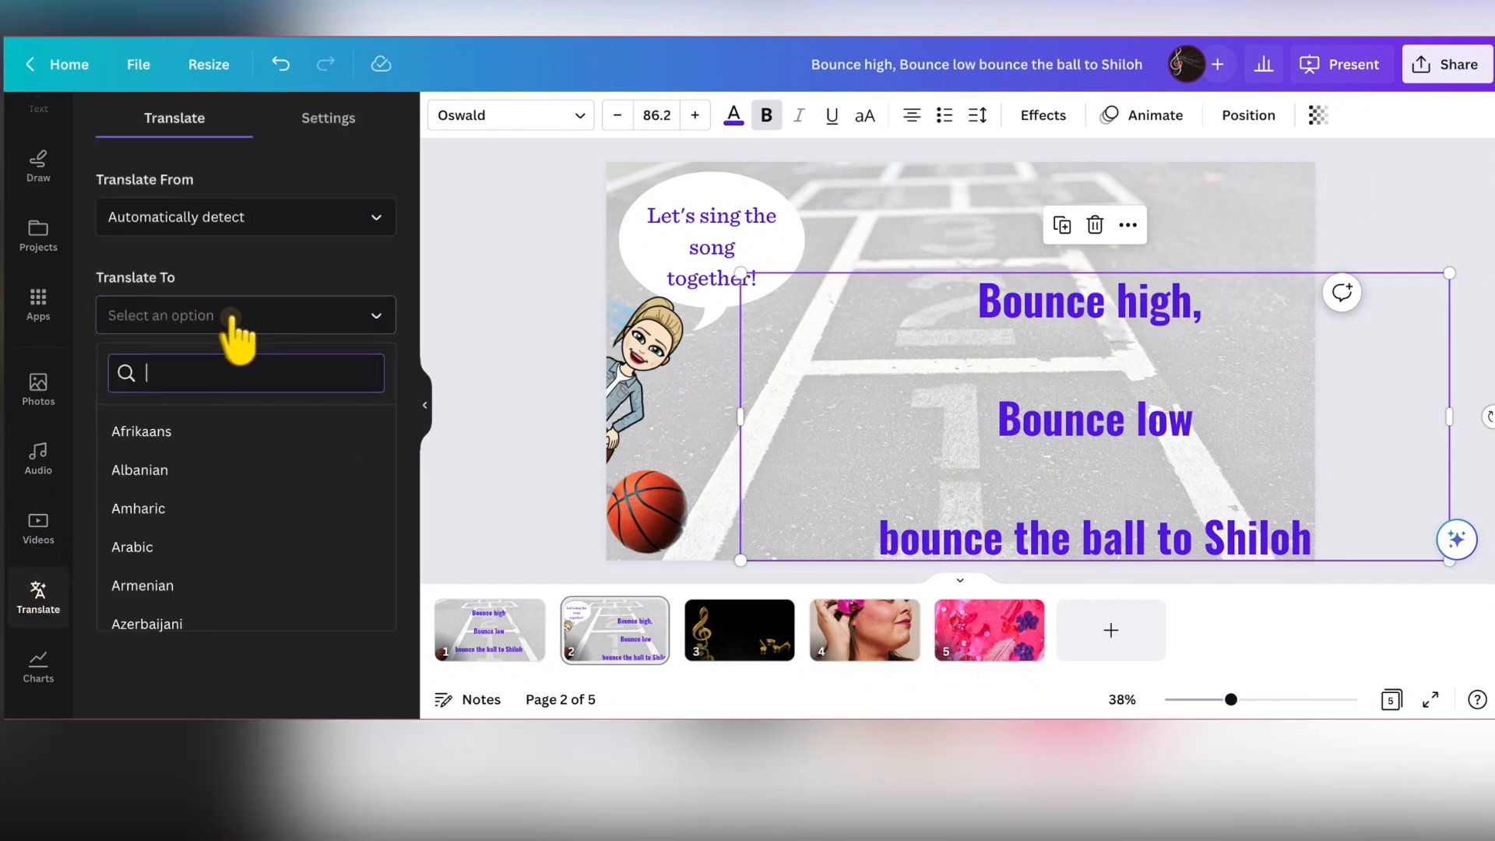
pyautogui.scroll(-15, 234, 527)
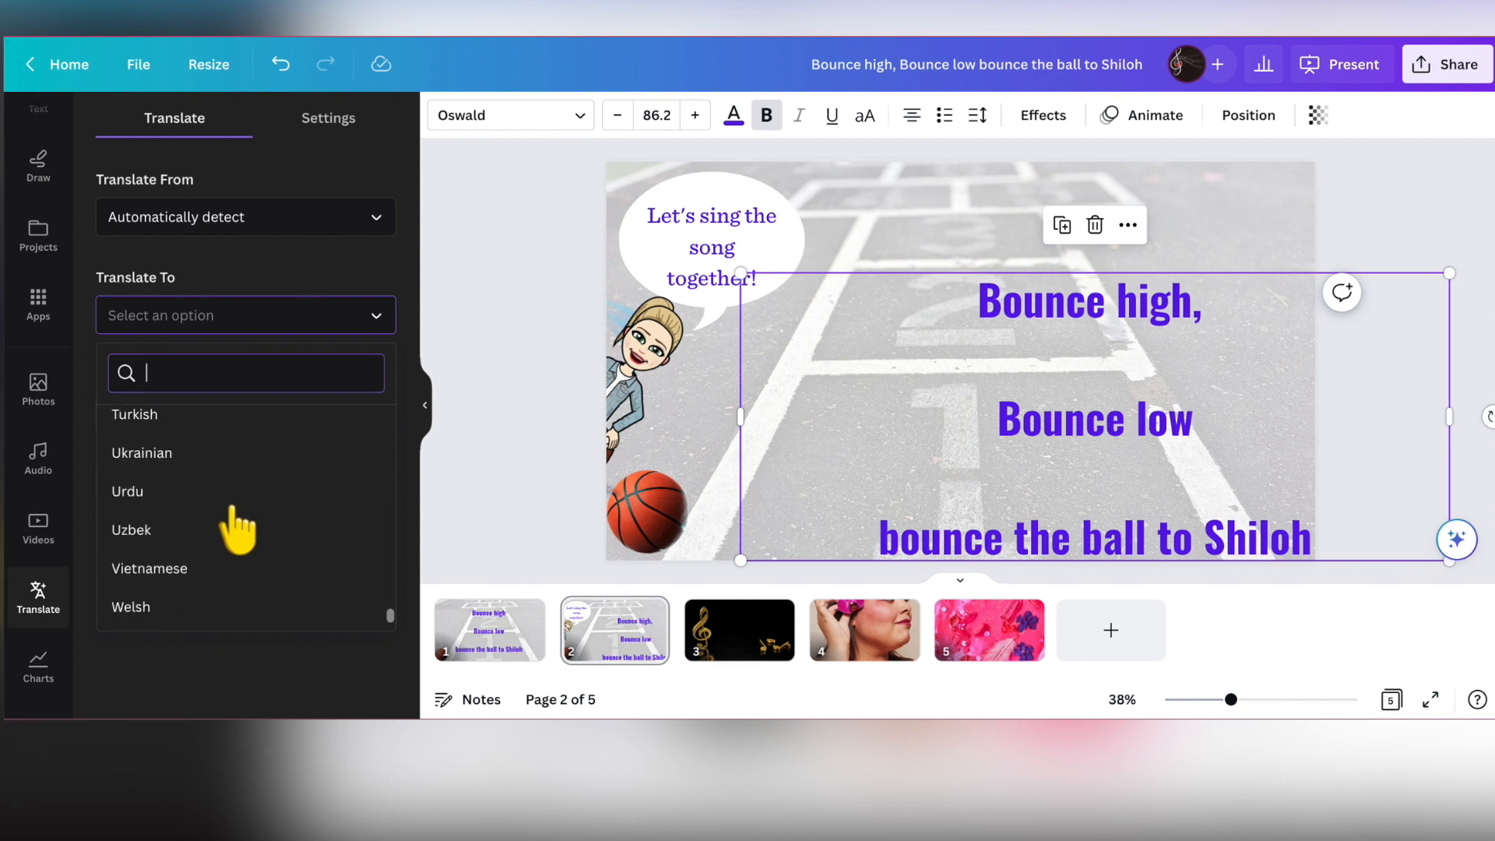
pyautogui.scroll(6, 238, 529)
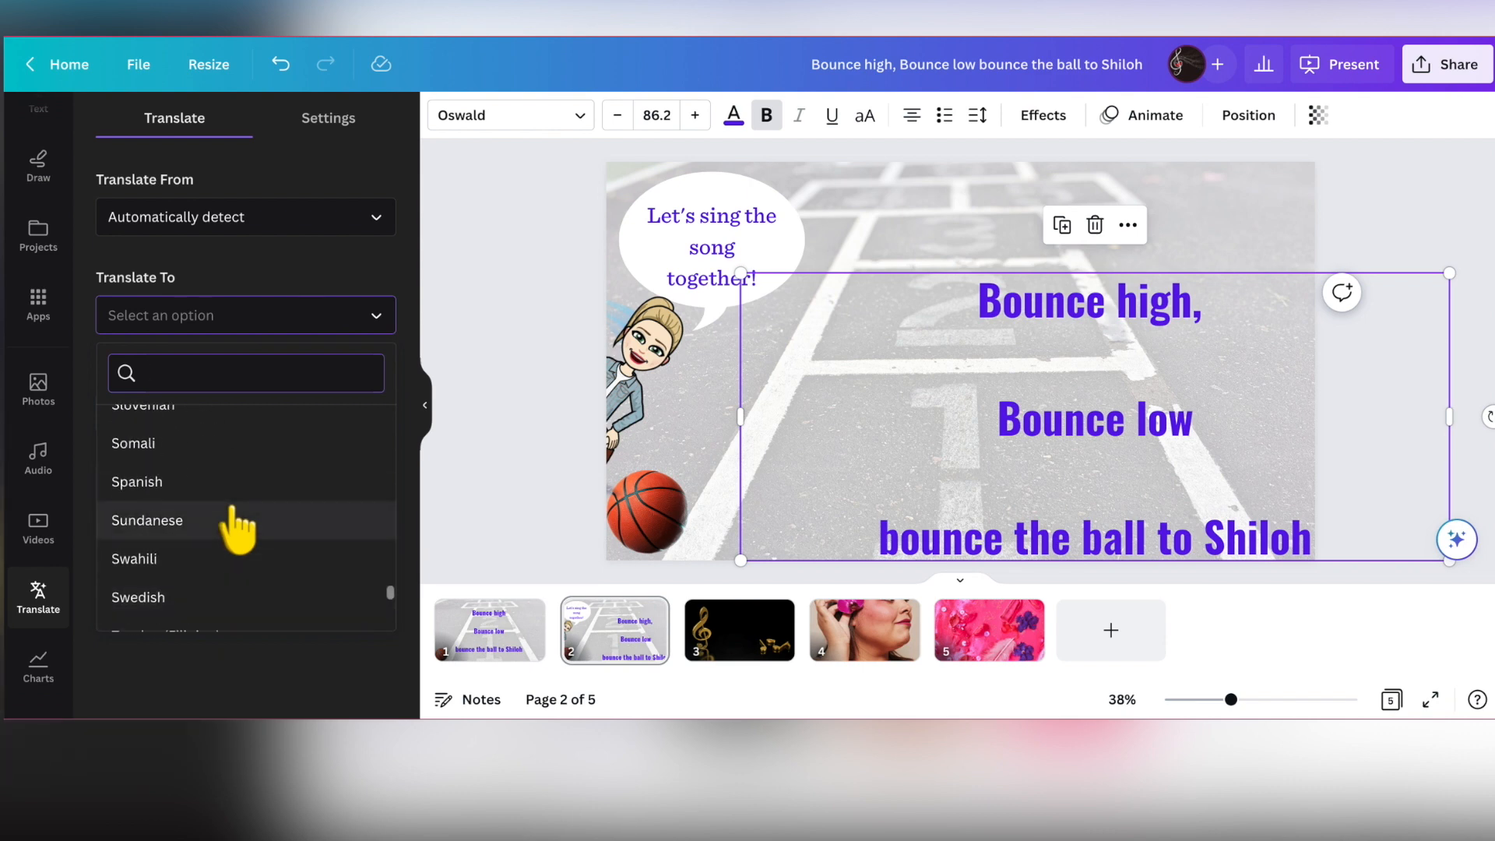
pyautogui.scroll(2, 237, 530)
pyautogui.scroll(-4, 238, 529)
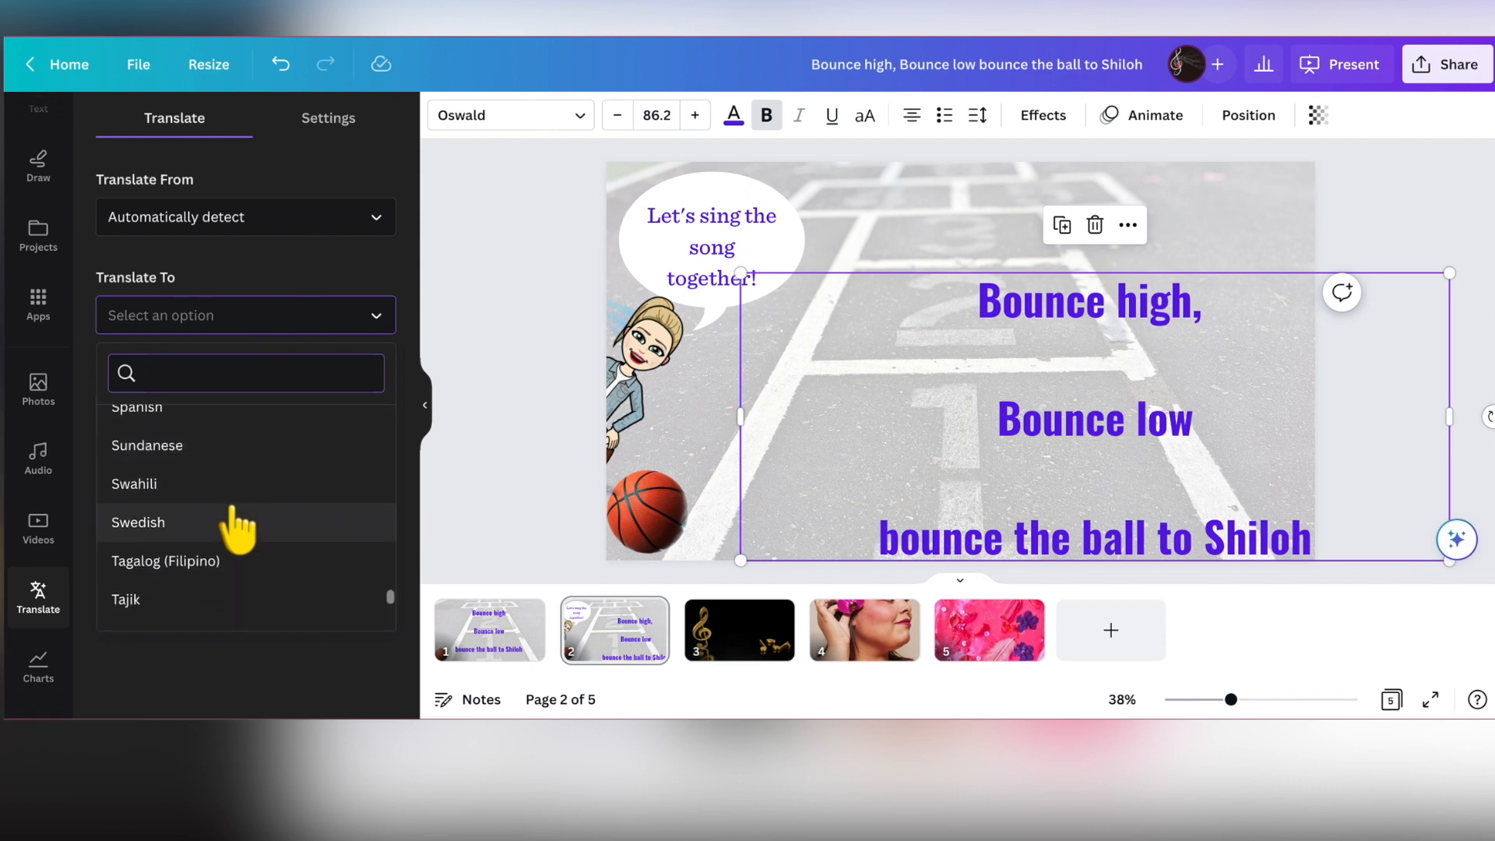
pyautogui.scroll(2, 233, 527)
pyautogui.click(140, 483)
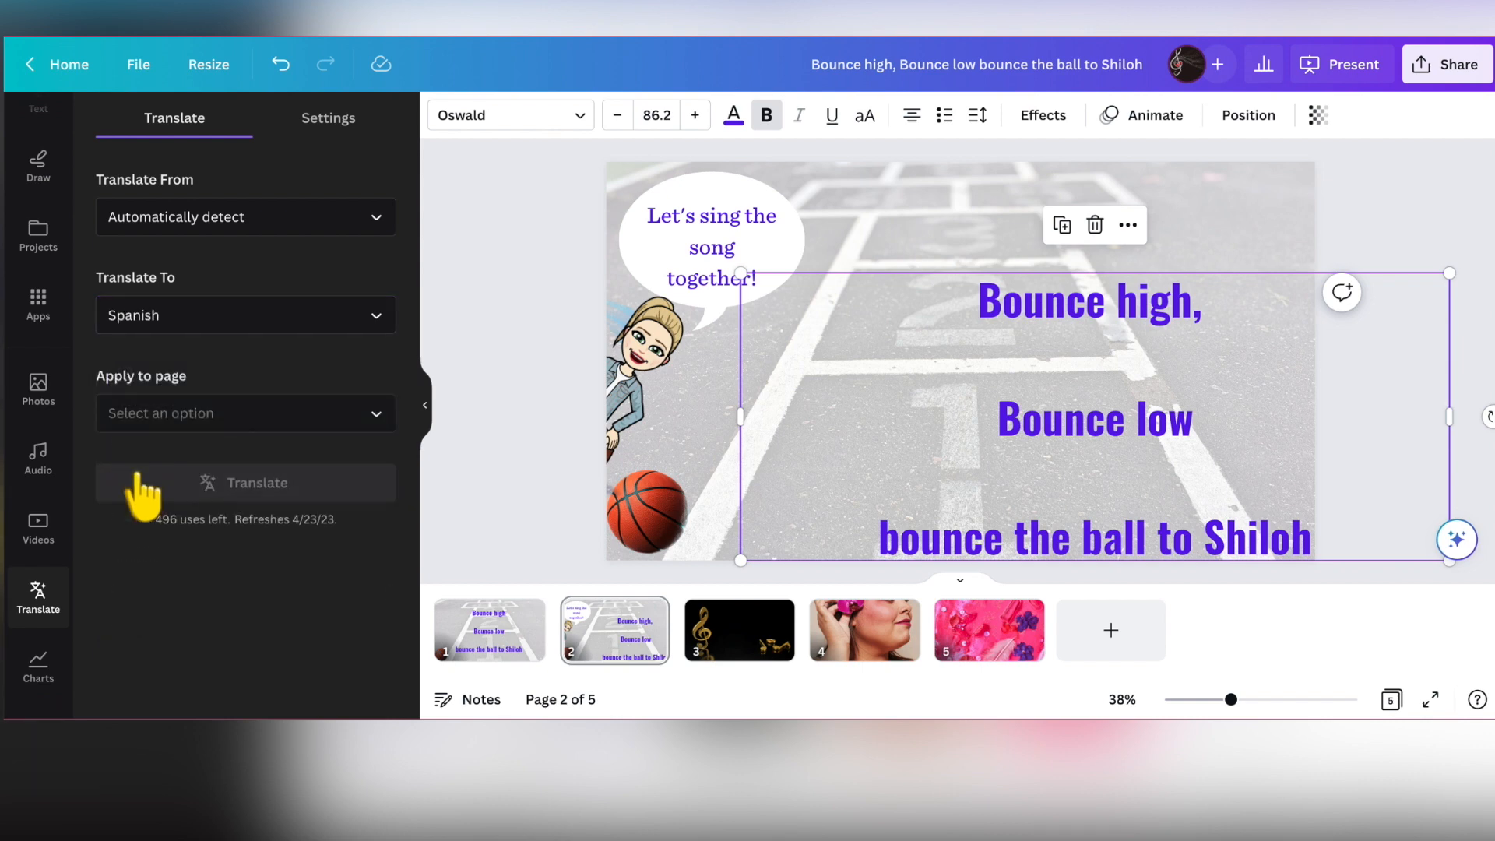
pyautogui.click(226, 417)
pyautogui.click(148, 506)
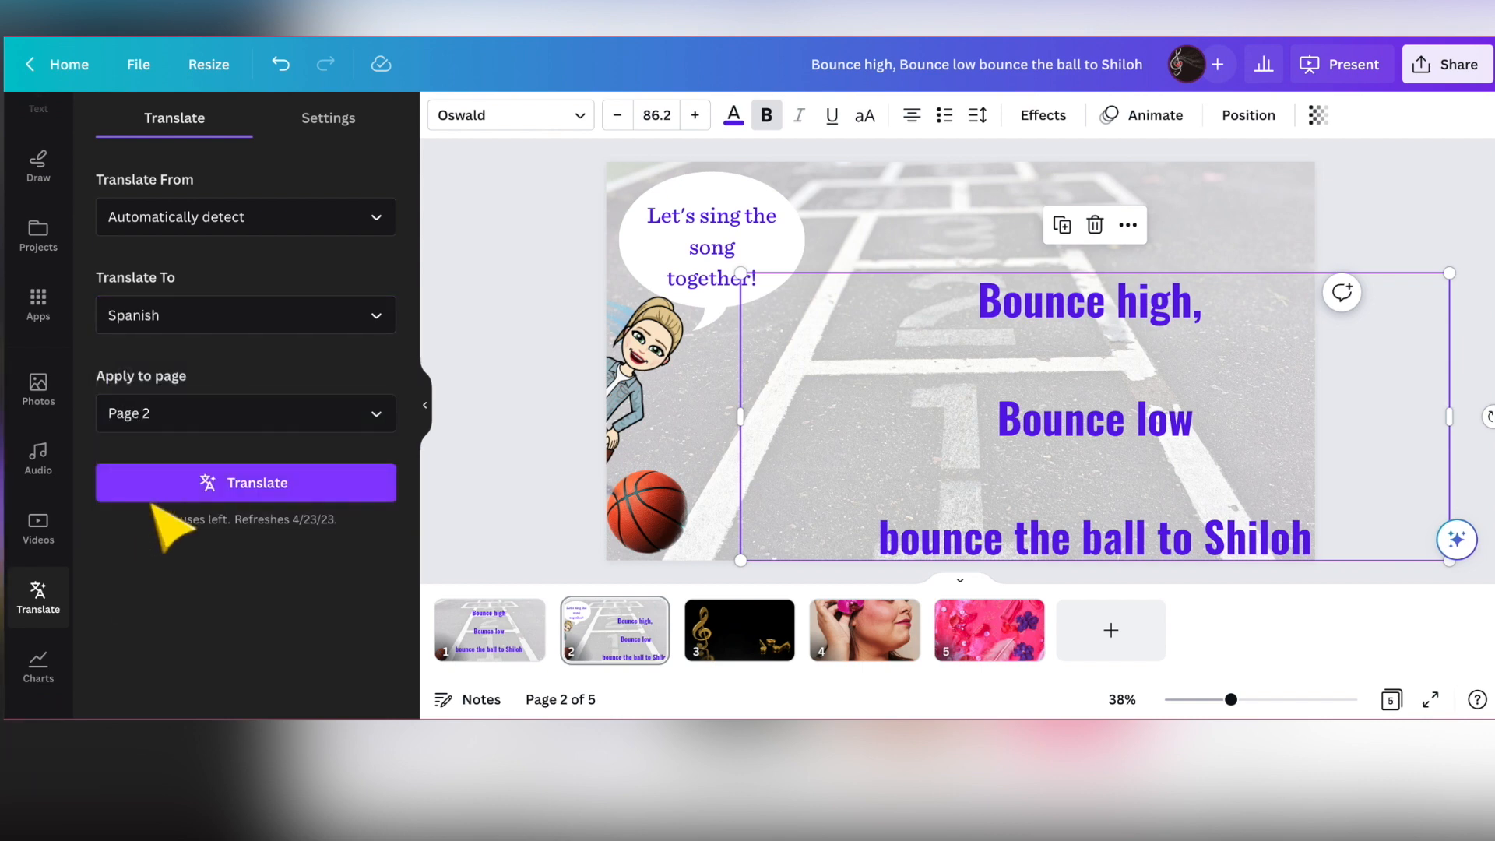
pyautogui.click(196, 488)
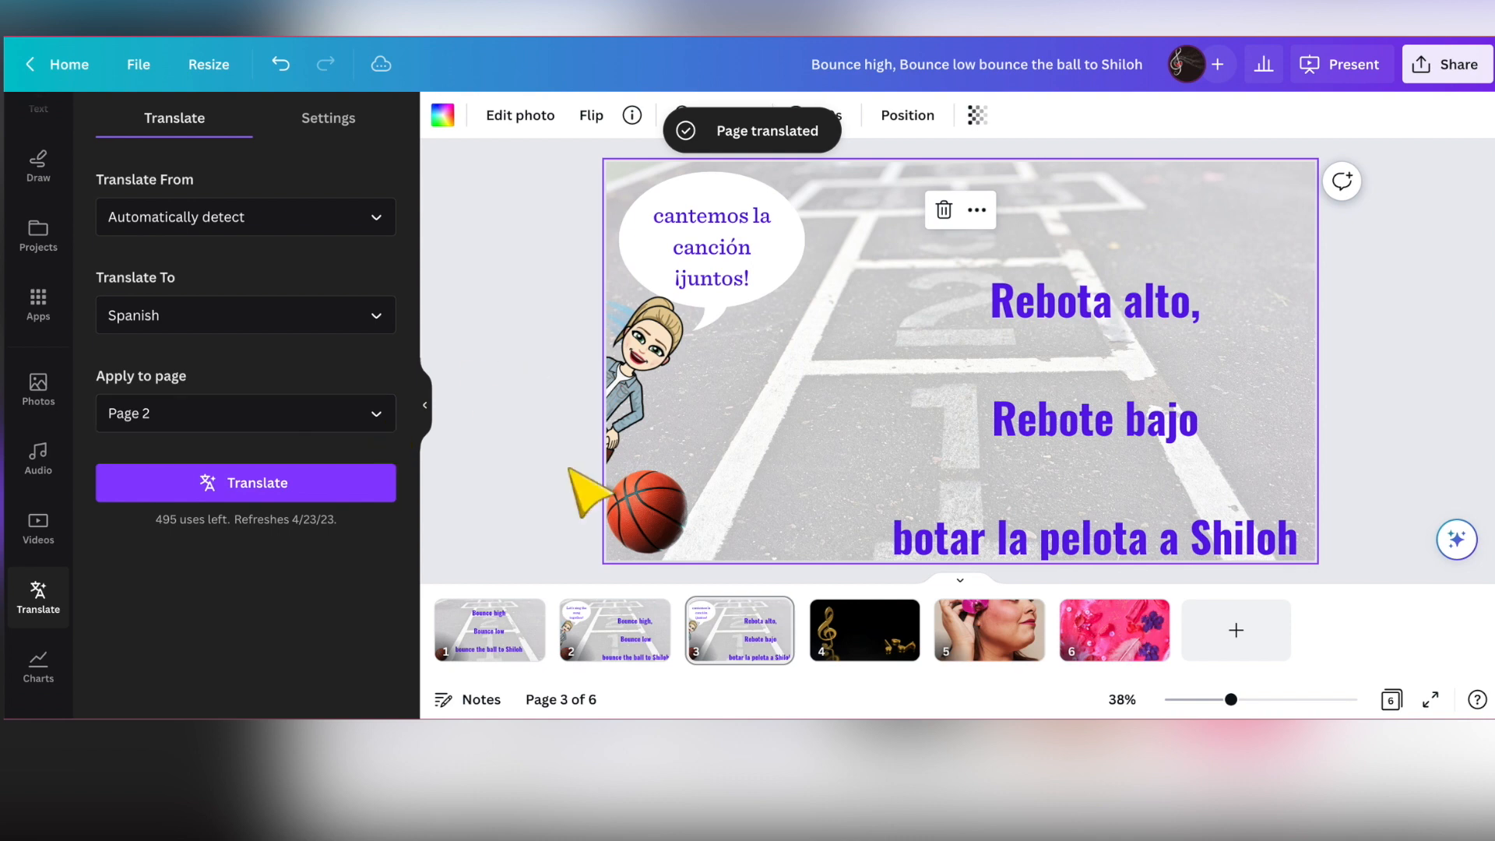
pyautogui.click(747, 662)
# Step: Translate the bouncing ball lyrics on page 1 into French
pyautogui.click(490, 646)
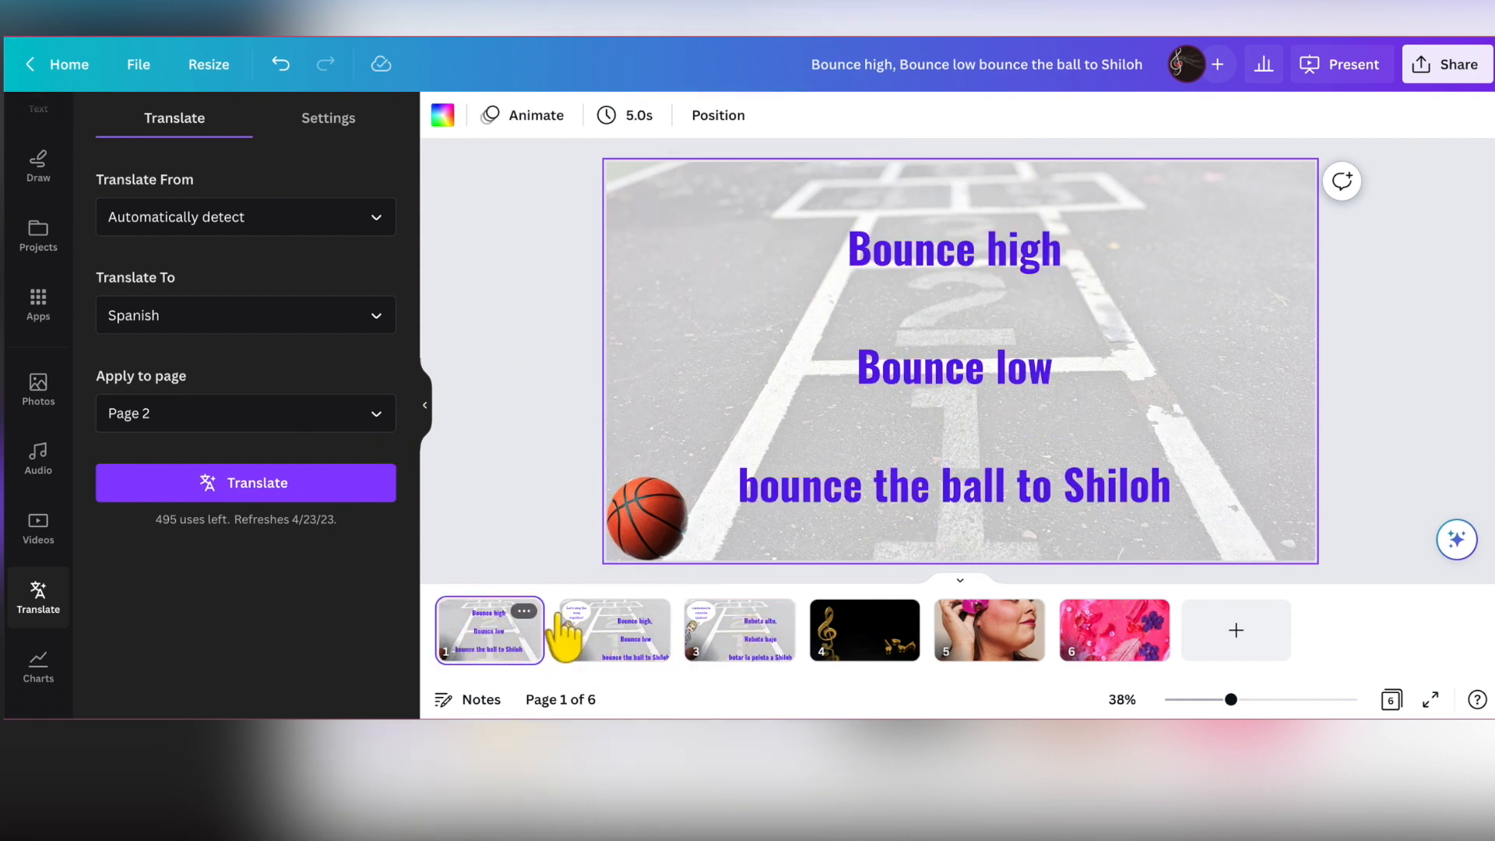
pyautogui.click(917, 433)
pyautogui.click(237, 319)
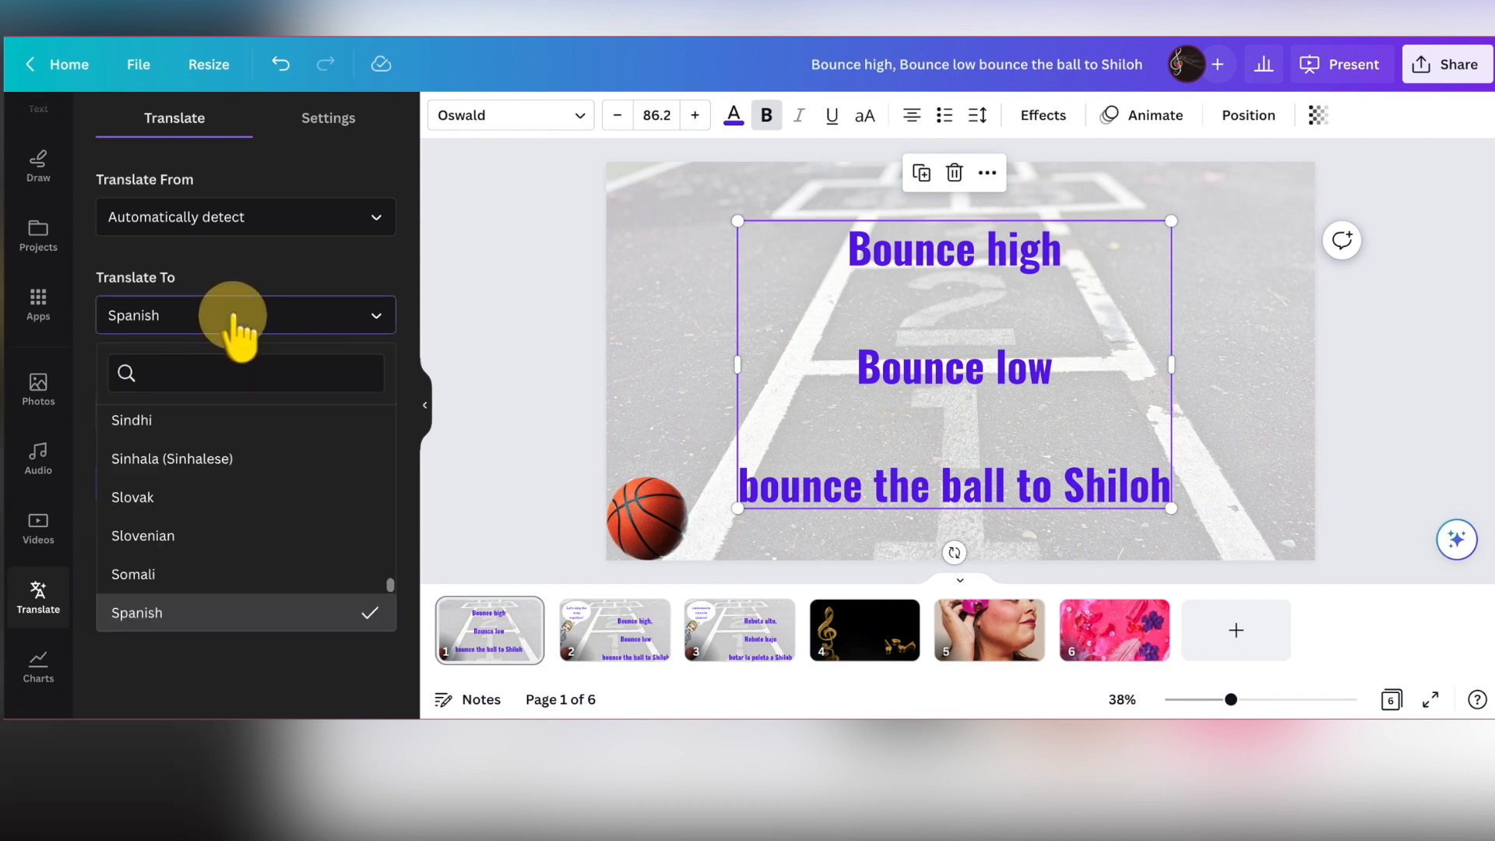
pyautogui.scroll(-1, 240, 460)
pyautogui.scroll(10, 240, 467)
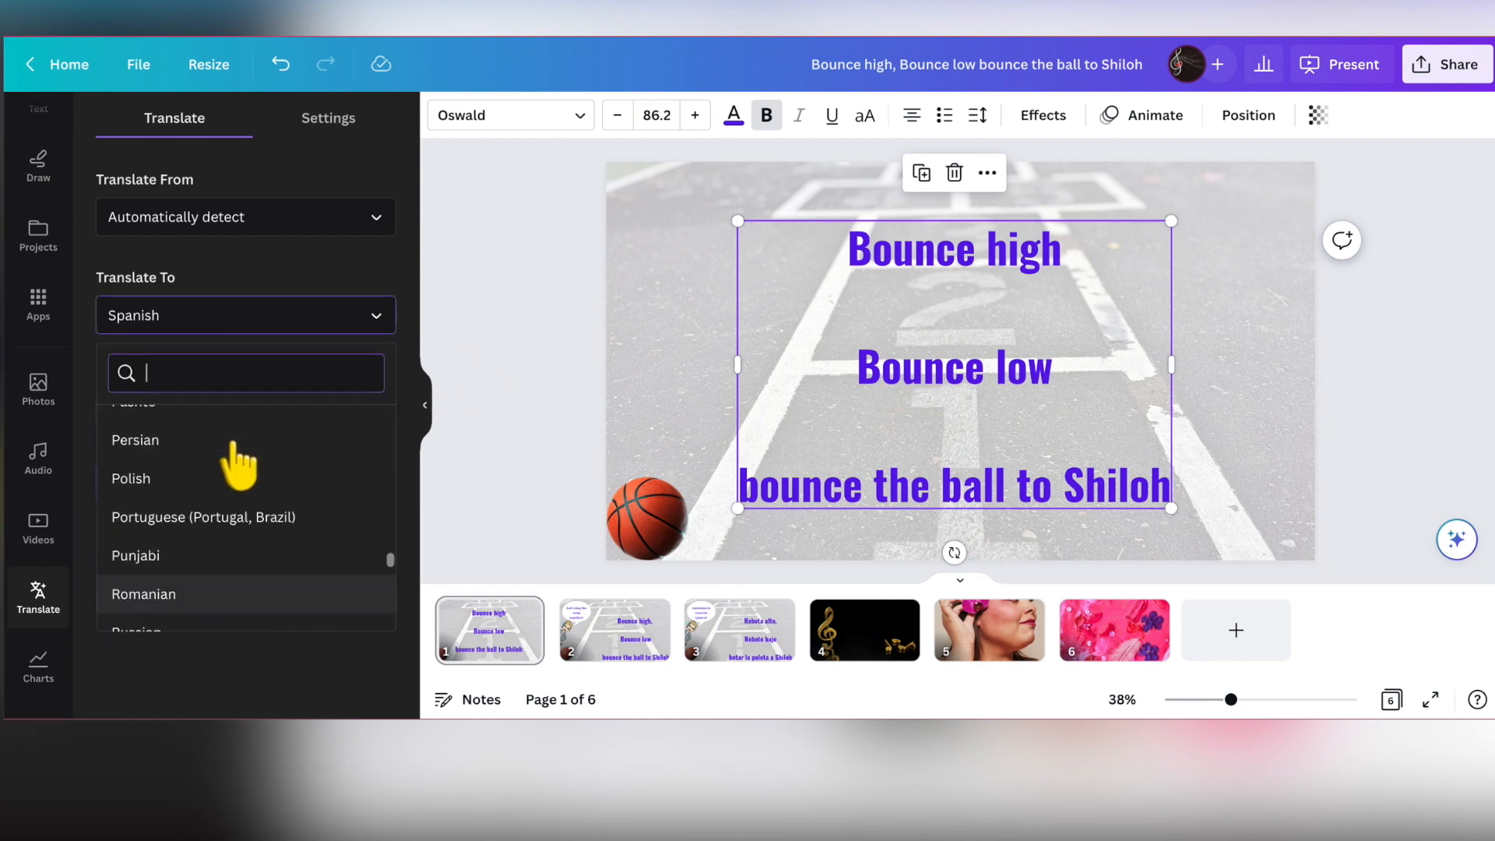
pyautogui.scroll(15, 241, 462)
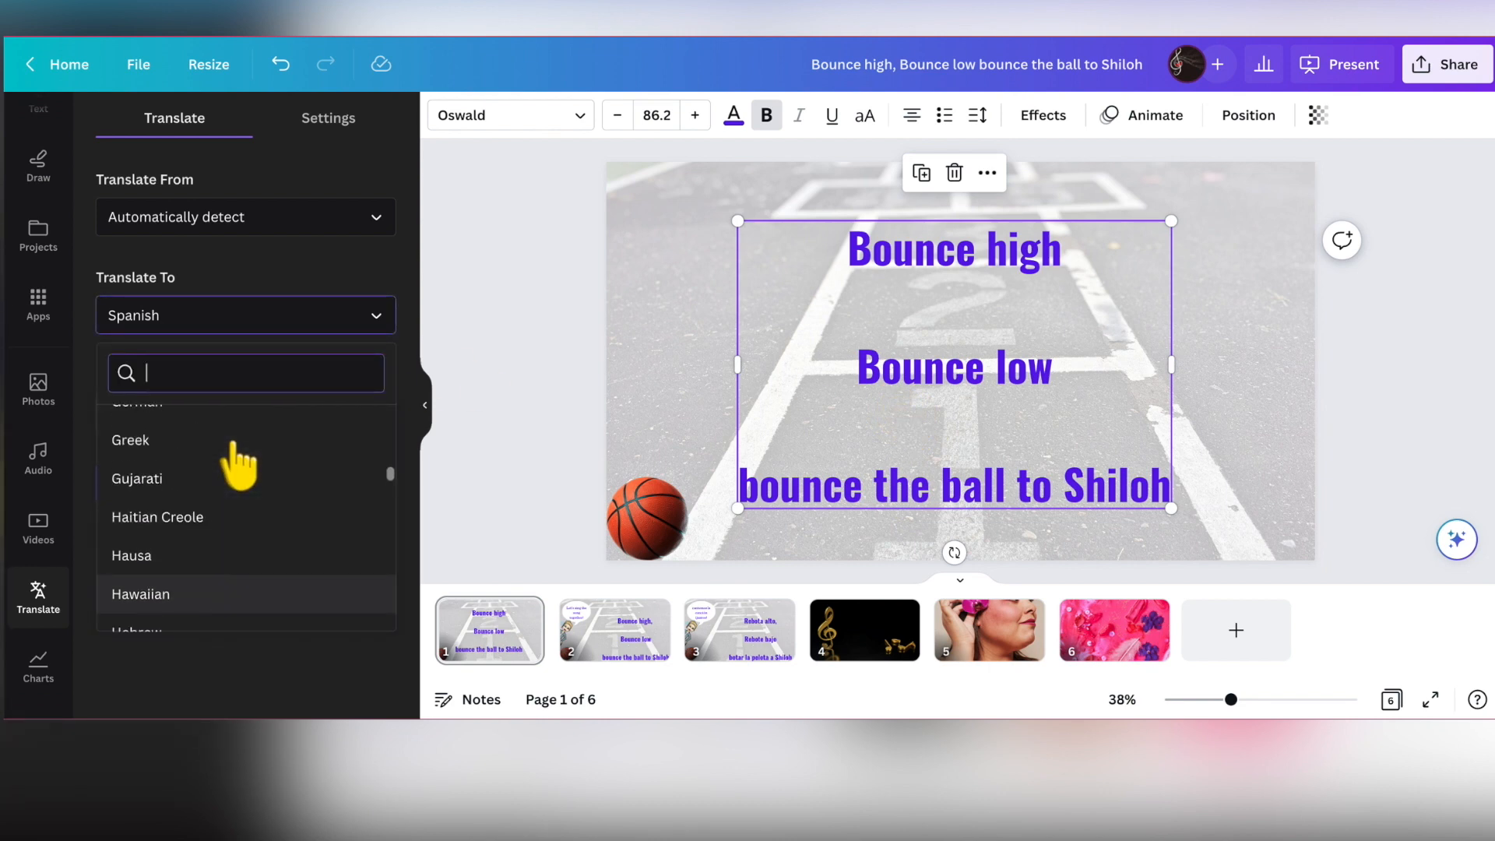
pyautogui.scroll(2, 241, 462)
pyautogui.click(170, 385)
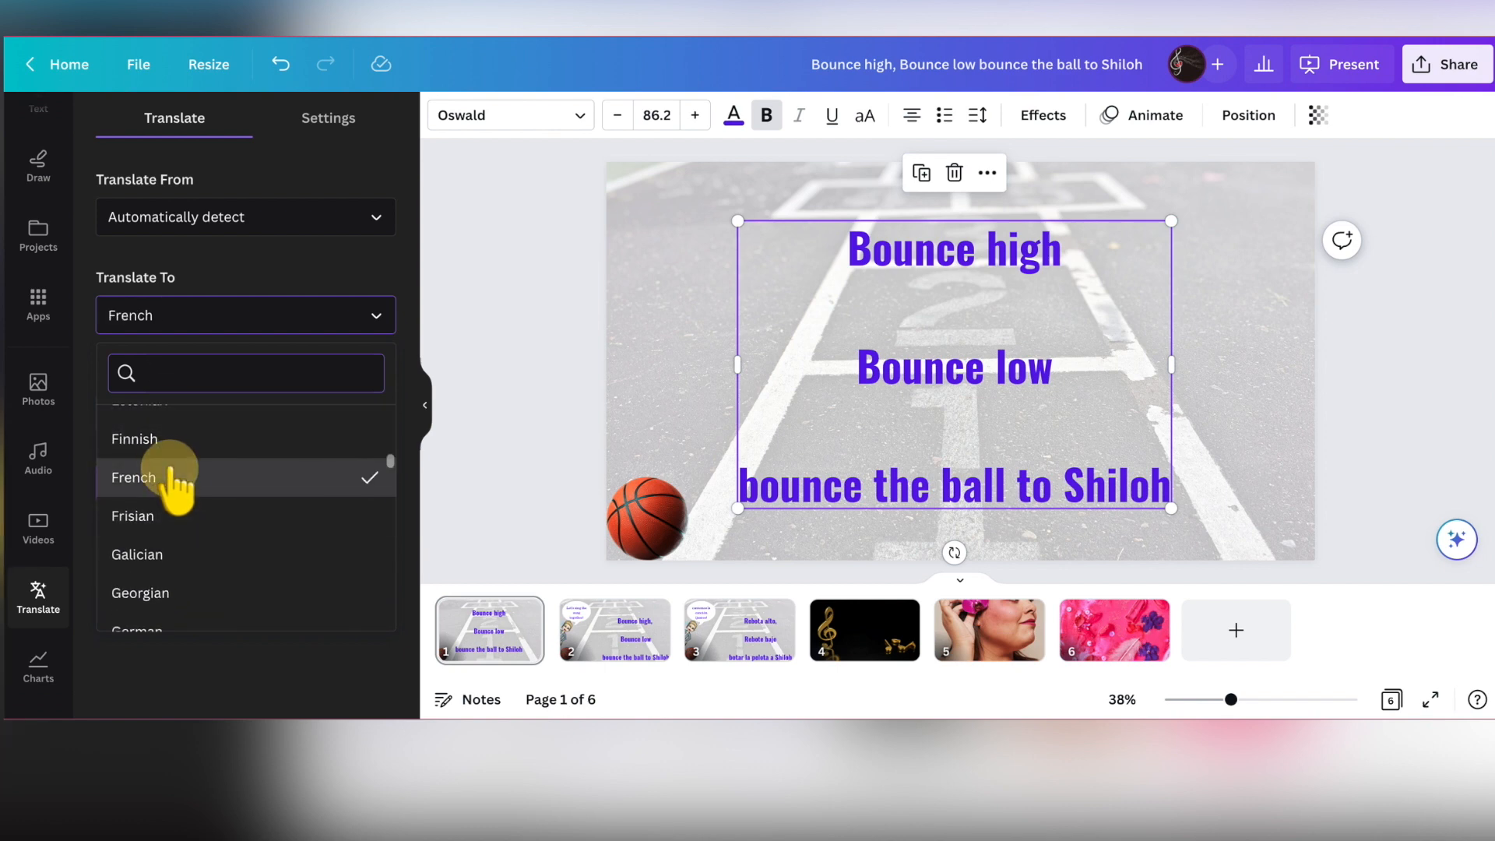
pyautogui.click(210, 417)
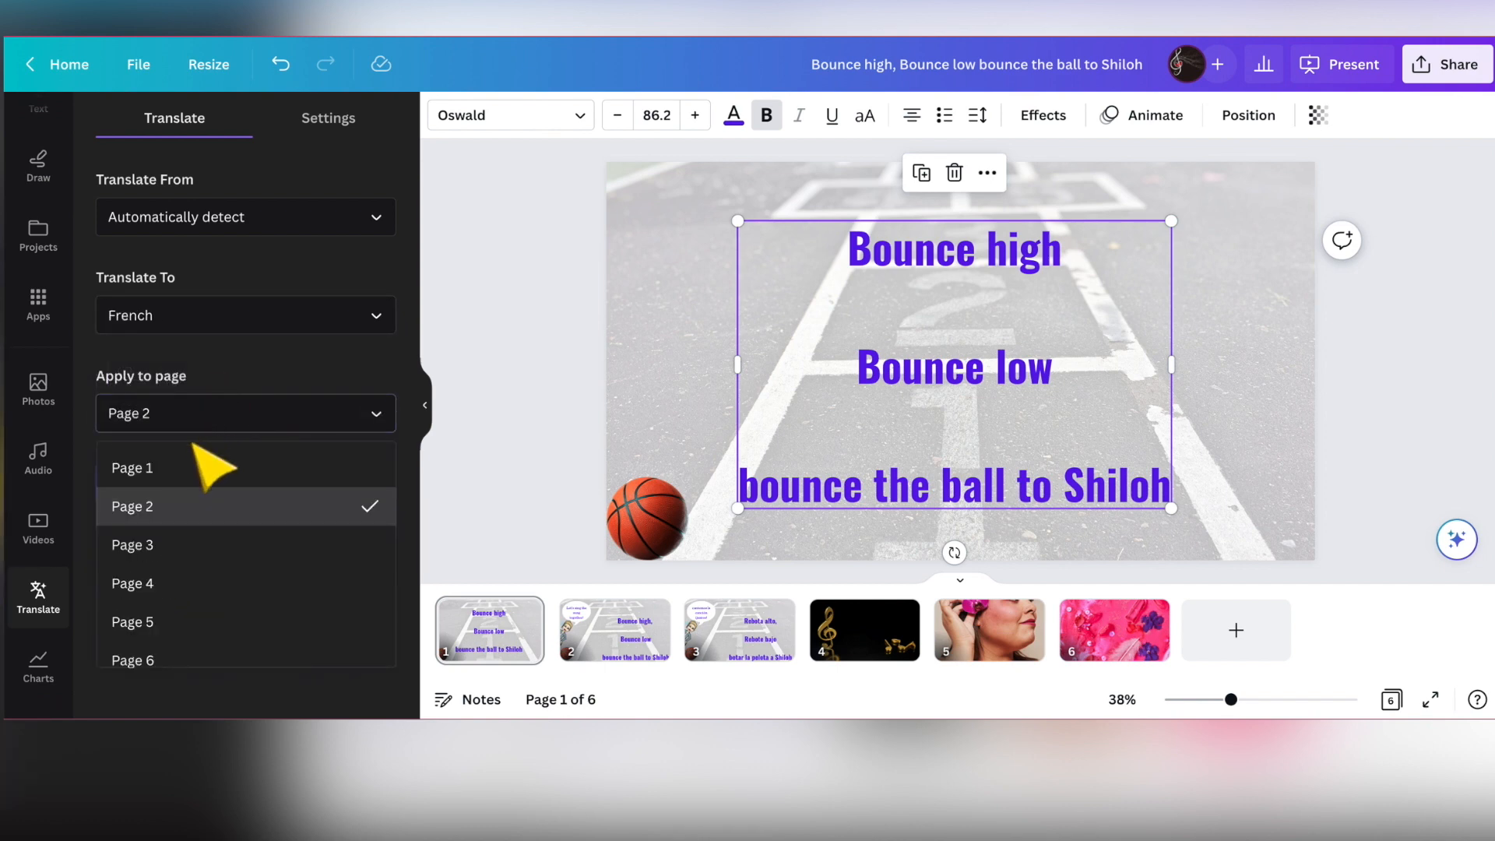
pyautogui.click(193, 467)
pyautogui.click(191, 490)
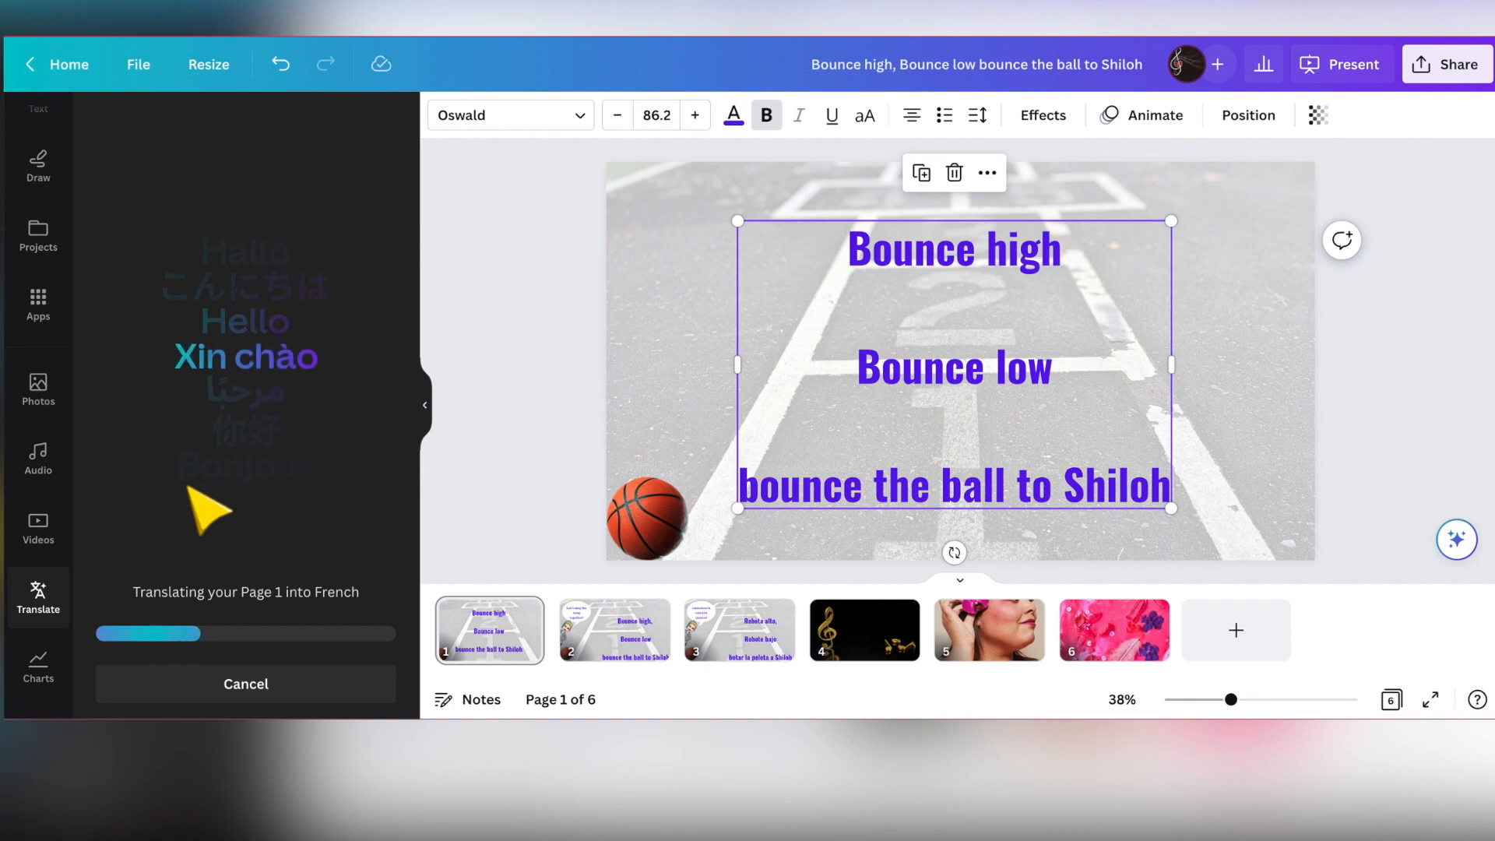